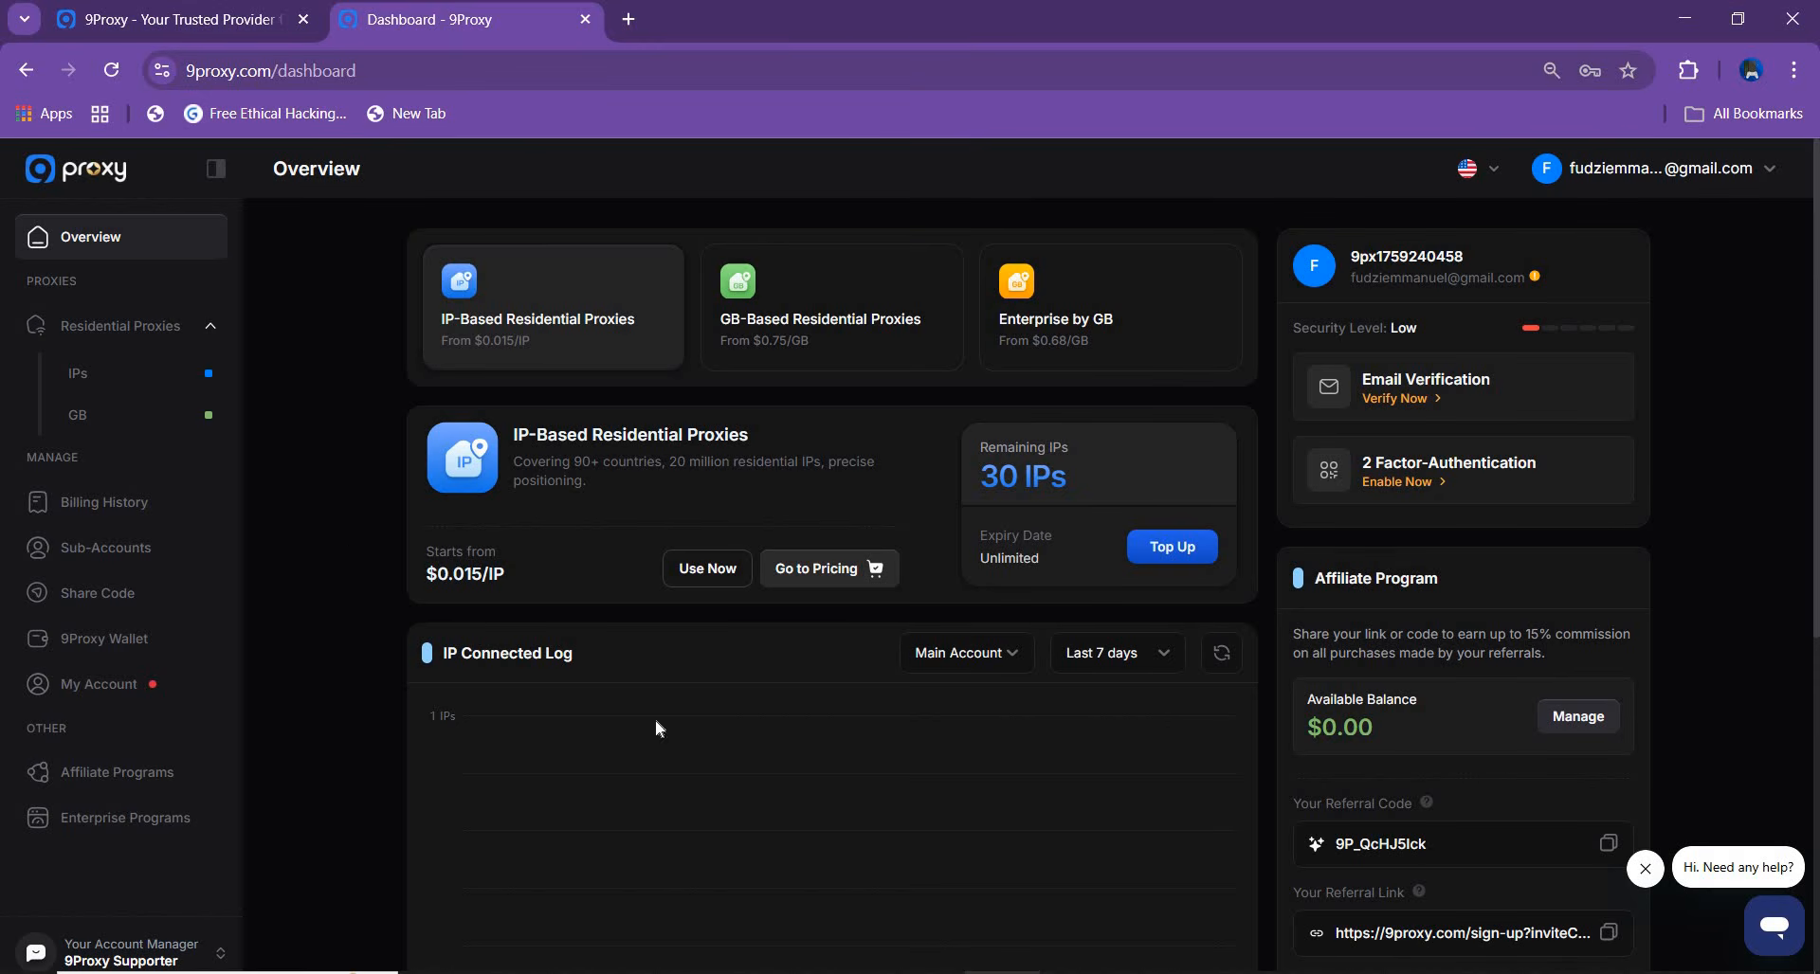
# Download the auto-detected Windows installer of the 9Proxy proxy manager from the dashboard
pyautogui.scroll(-6, 831, 568)
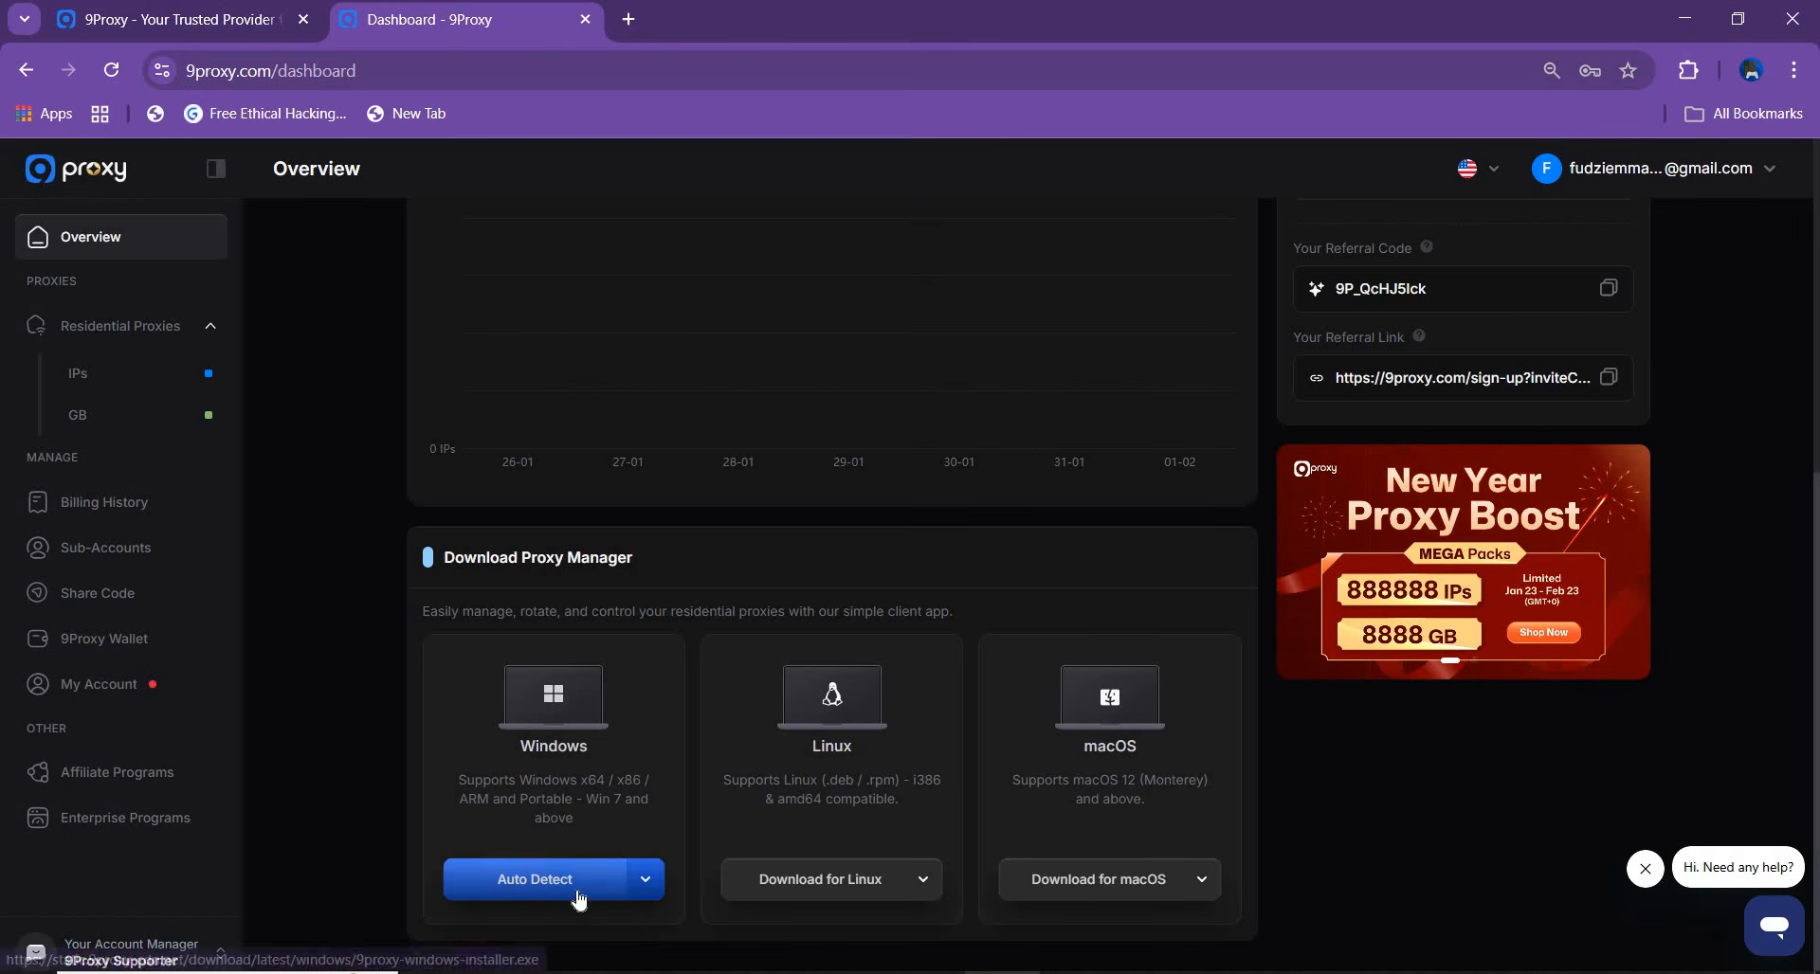
pyautogui.click(637, 881)
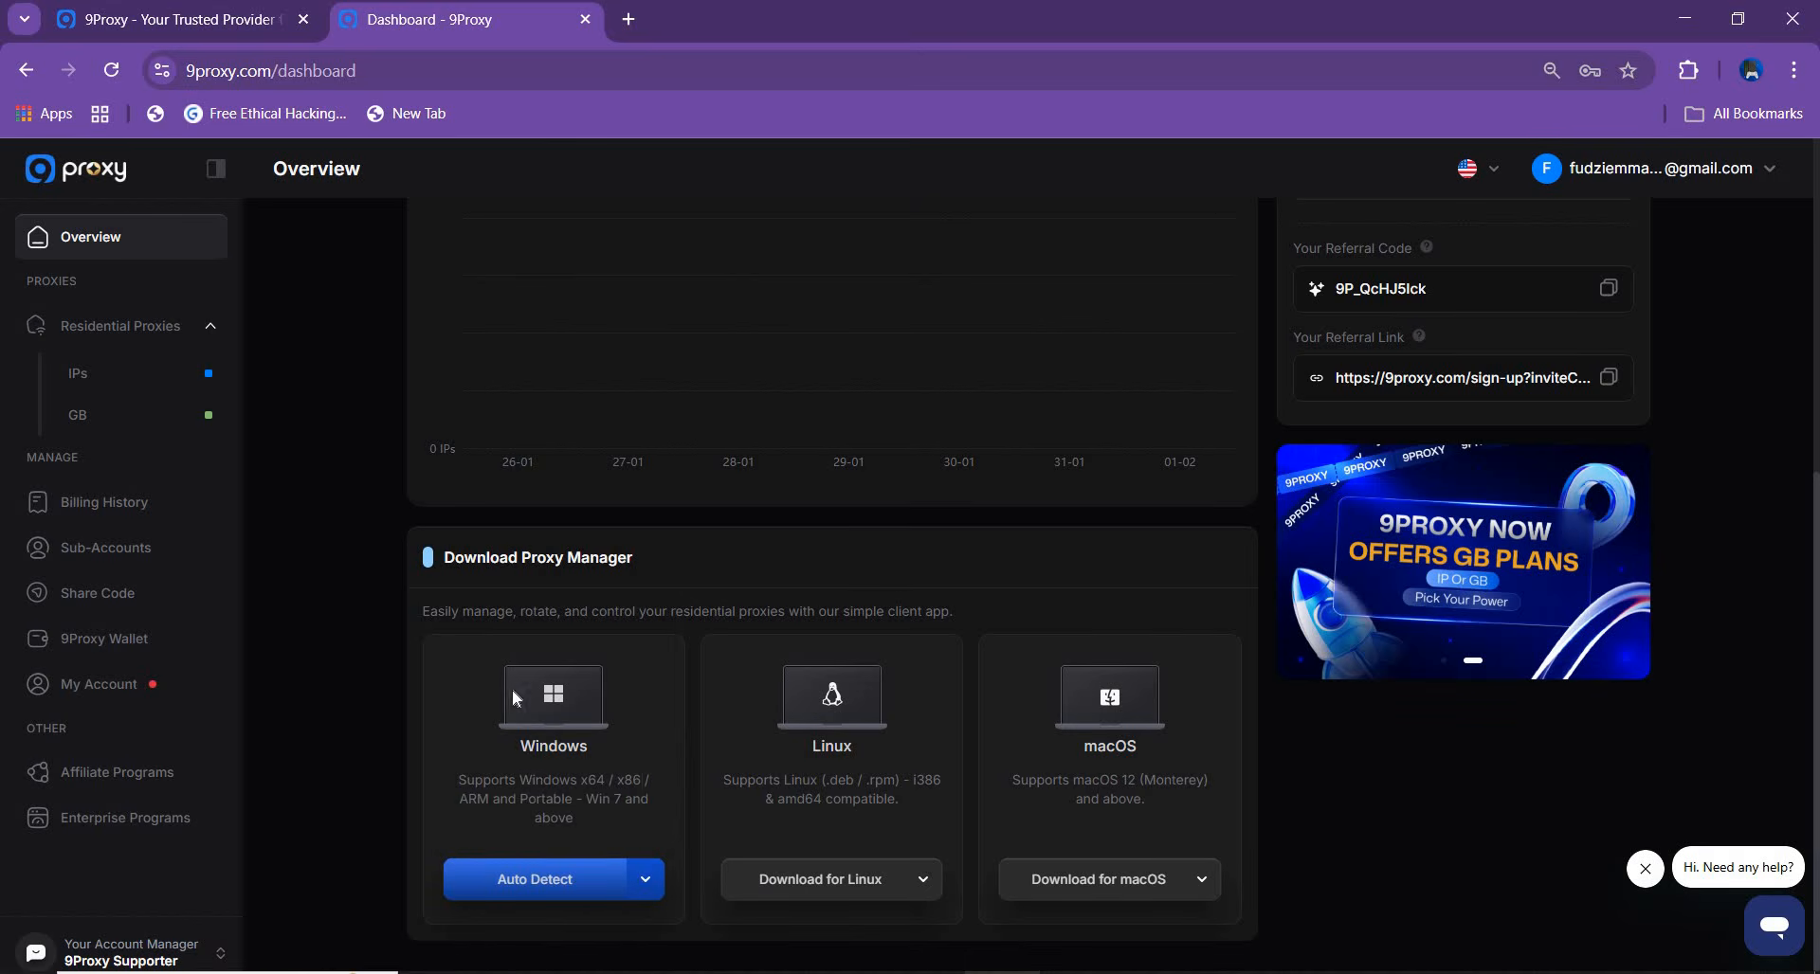
pyautogui.click(548, 871)
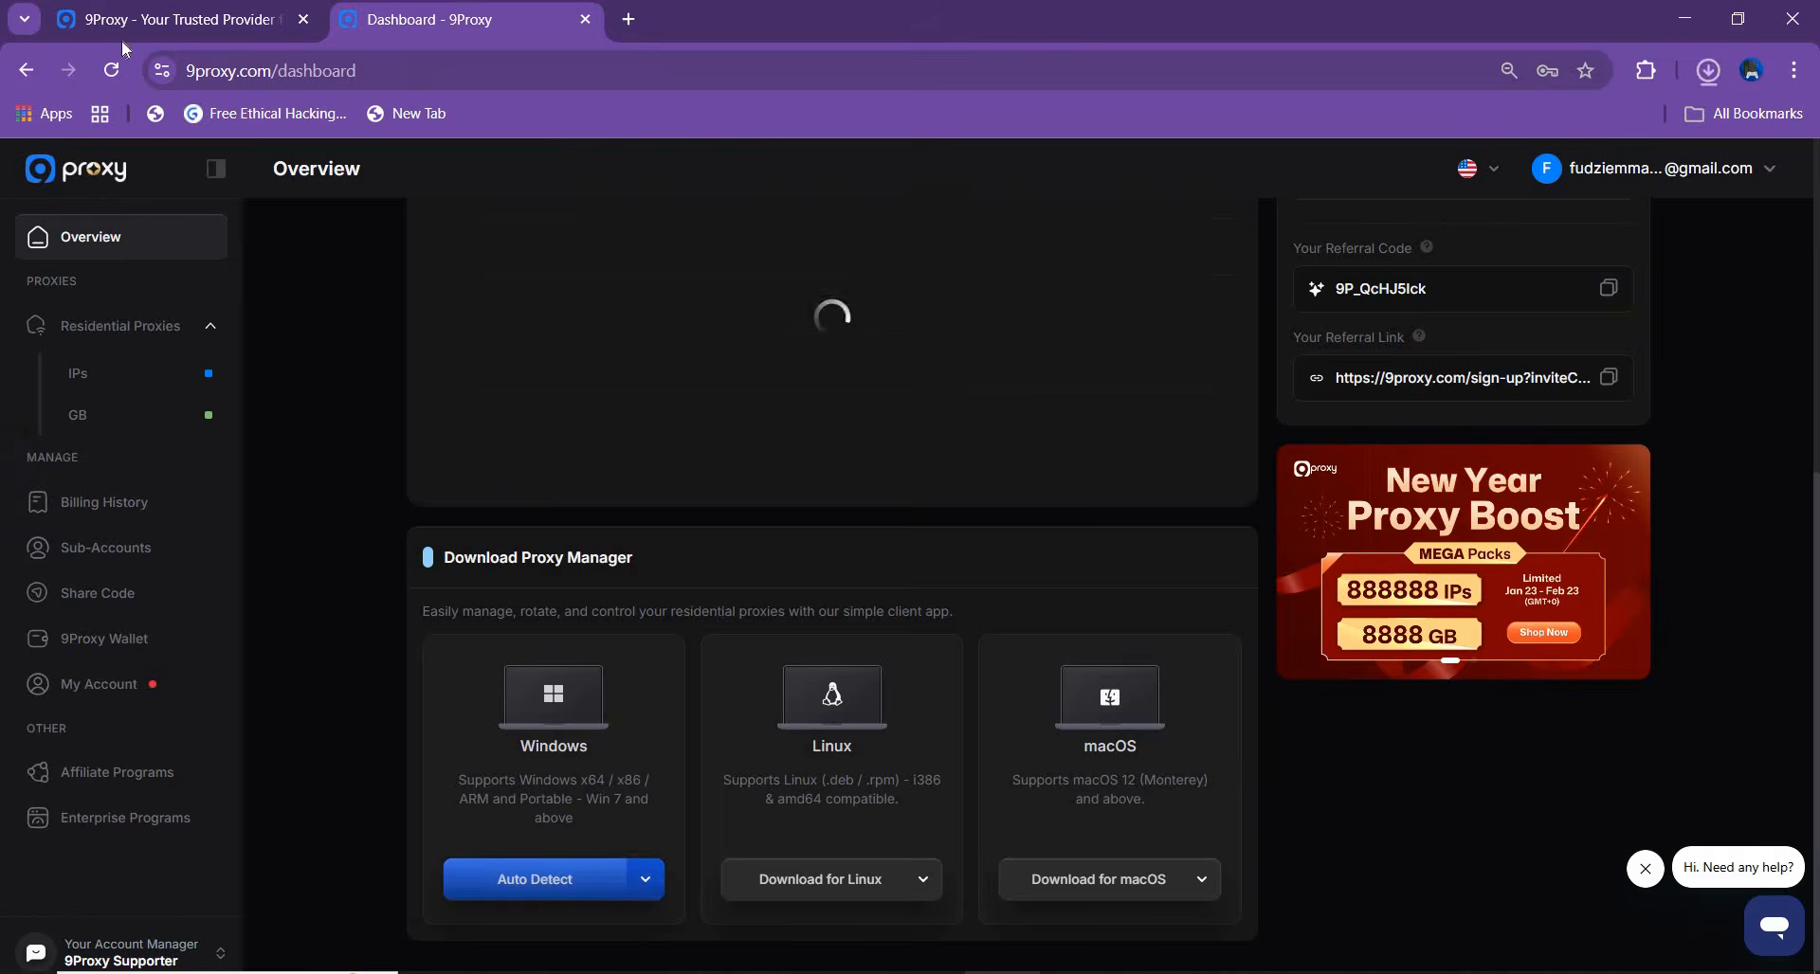
# Check the progress of the 9proxy-windows-installer.exe download in the browser's recent download history
pyautogui.click(1717, 80)
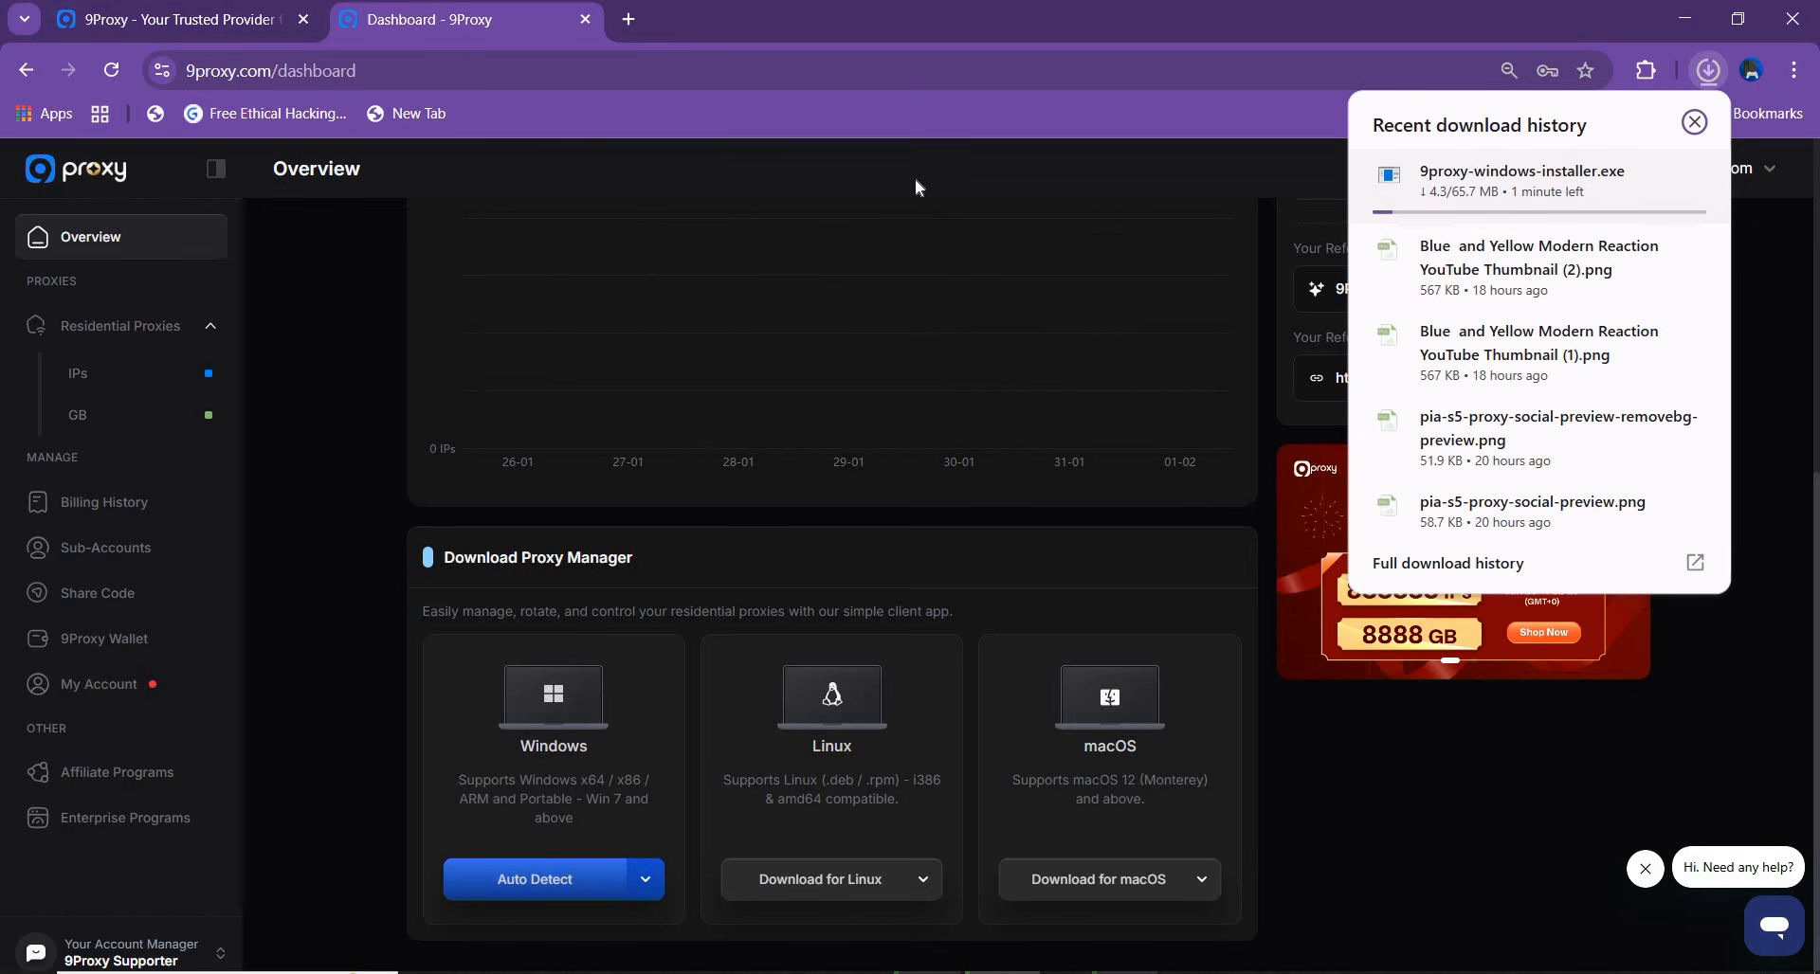
pyautogui.click(795, 153)
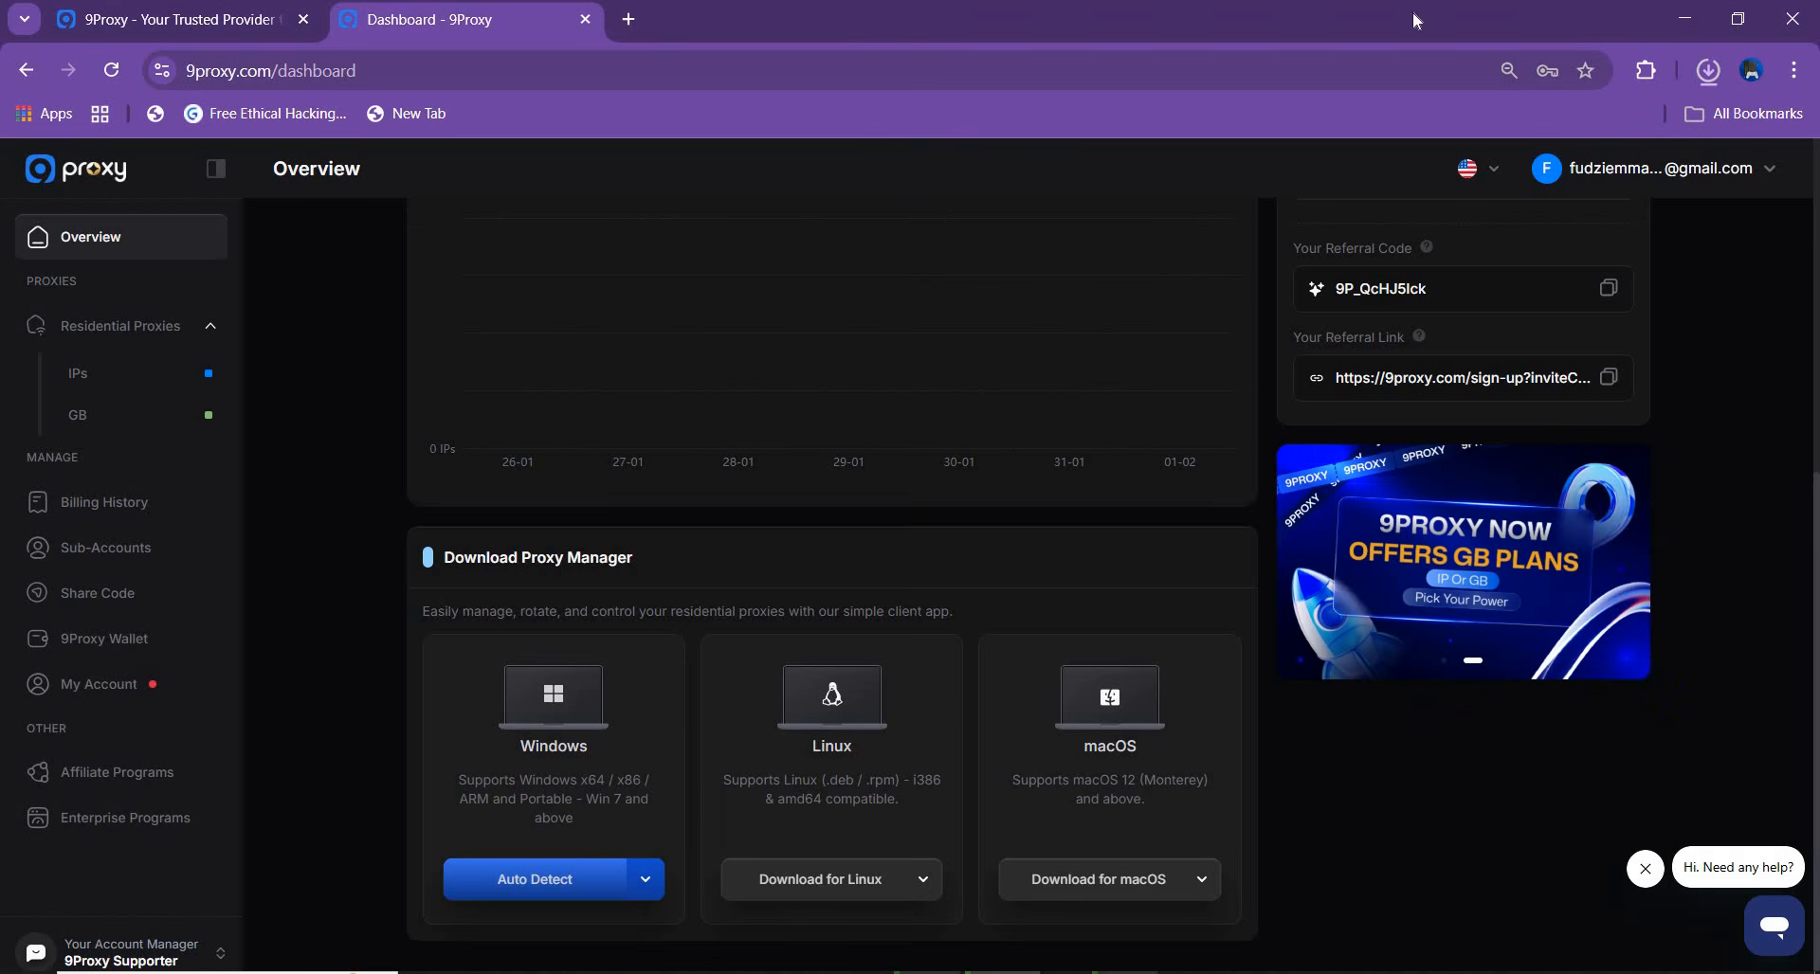
pyautogui.click(1715, 70)
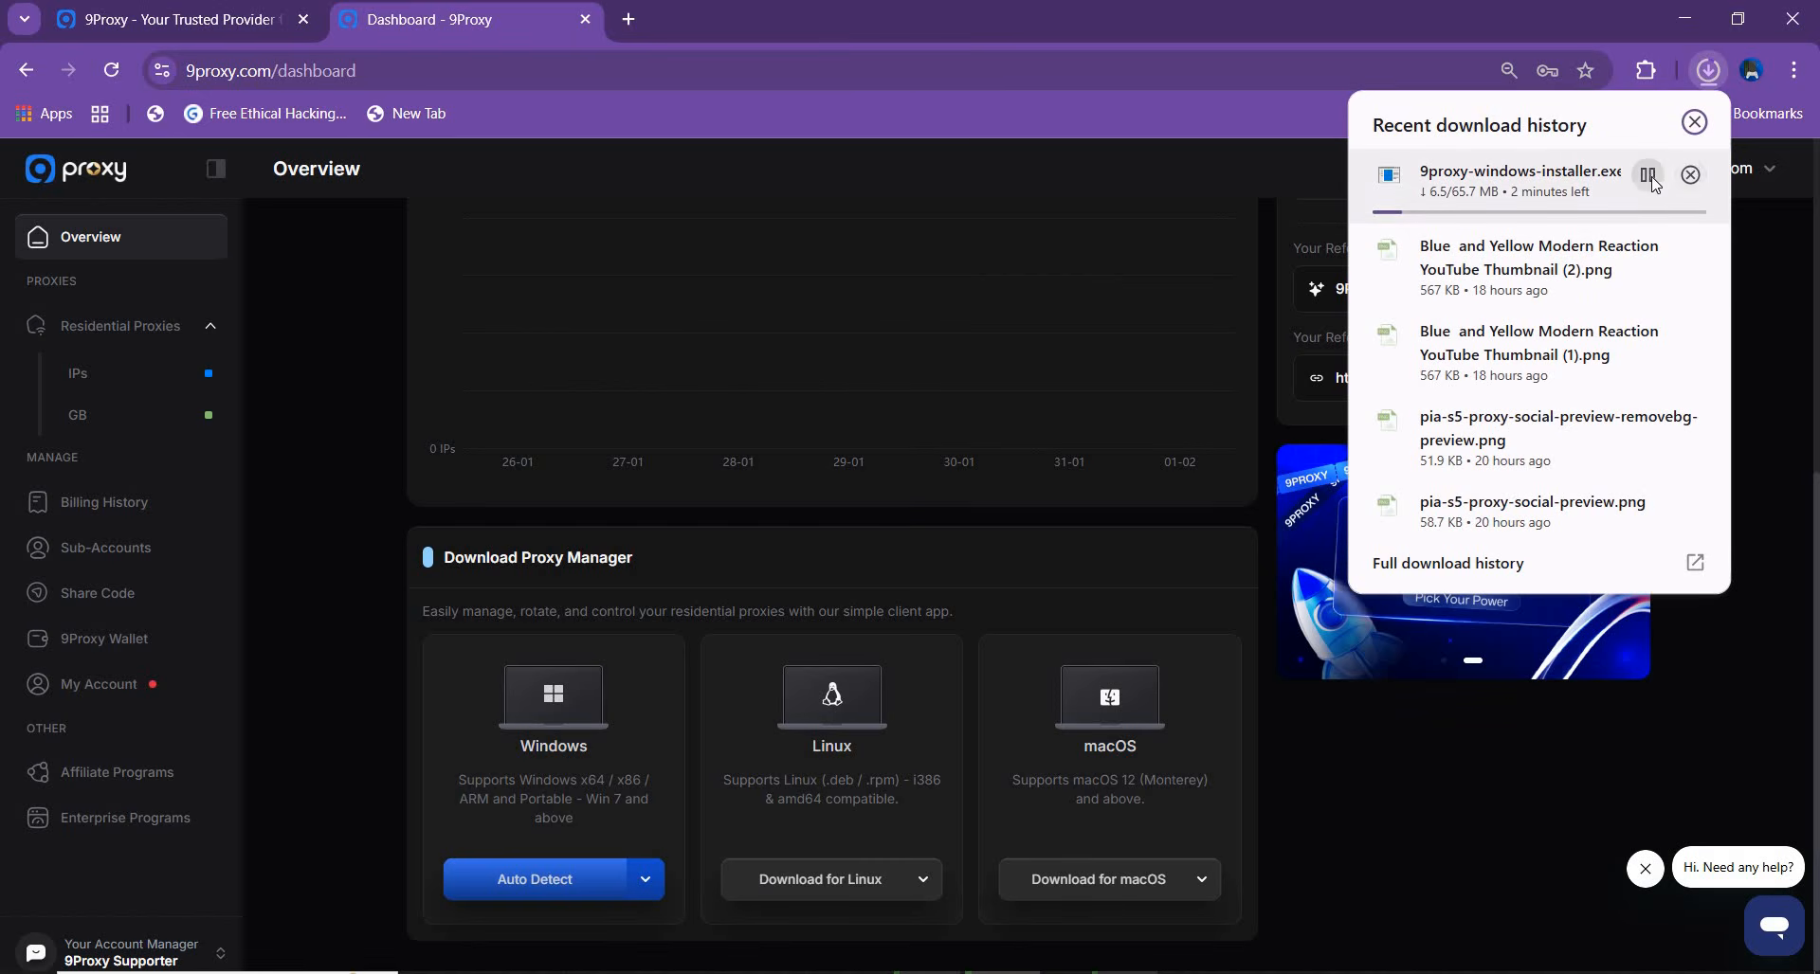
pyautogui.click(1238, 149)
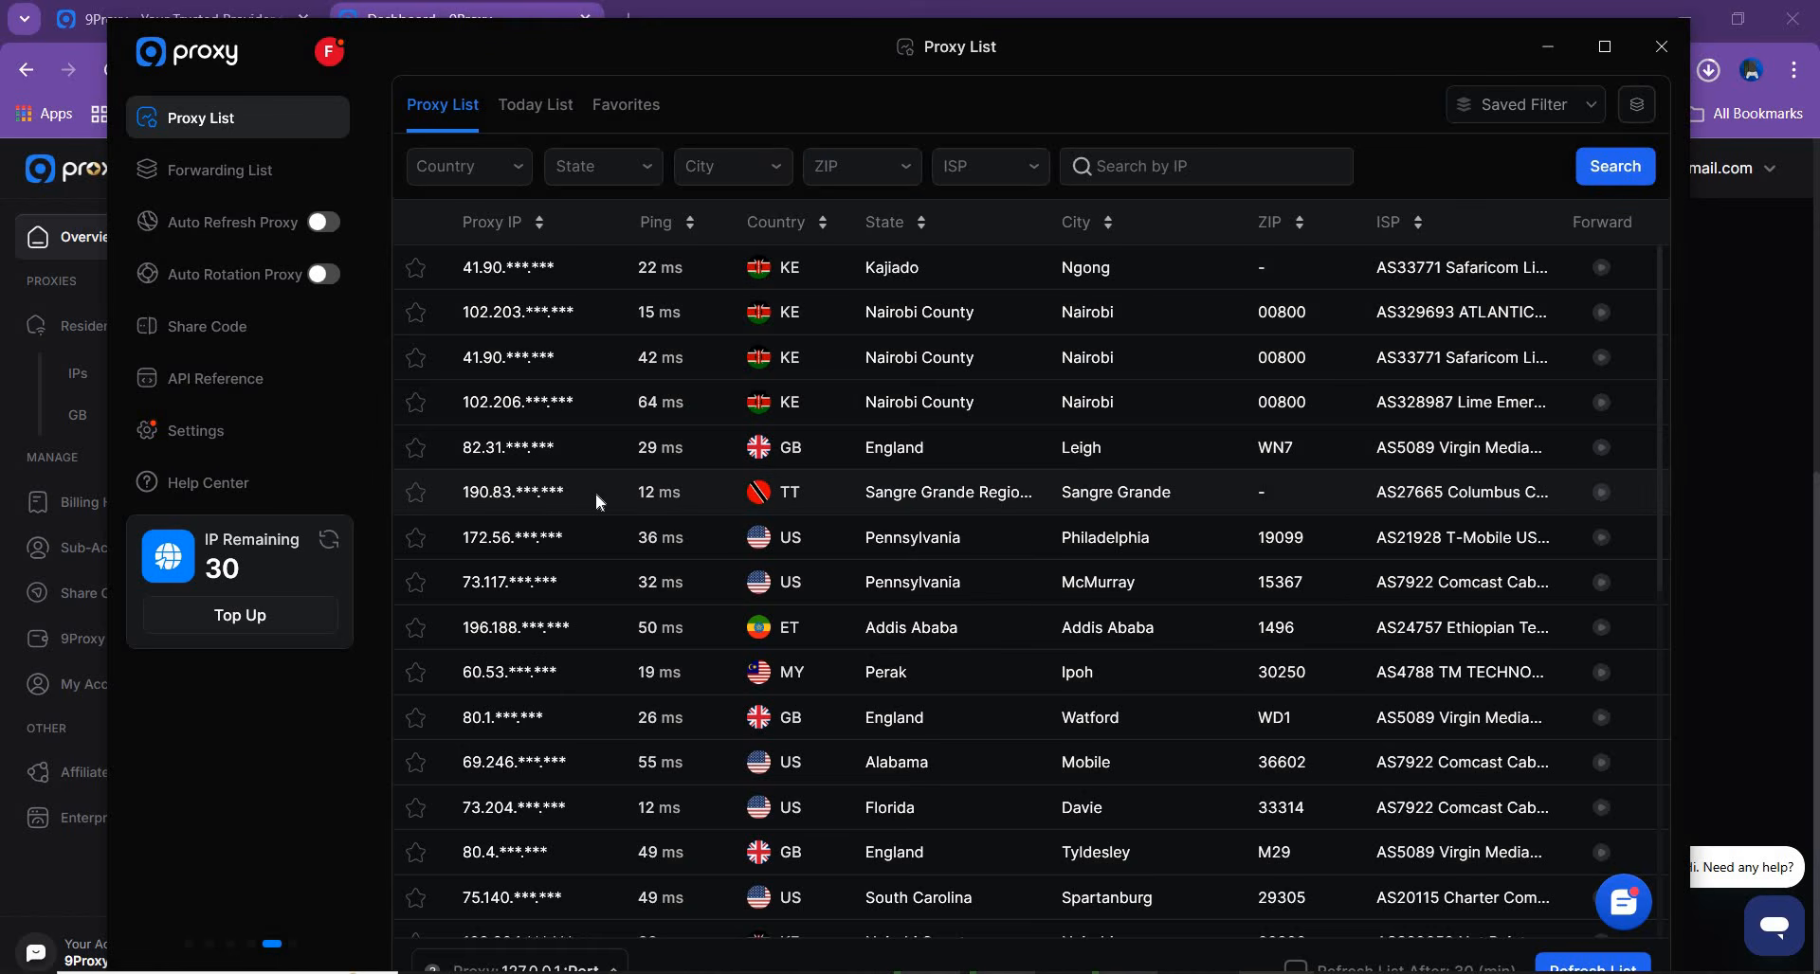
# Filter the proxy list by country to the United States, searching the countries for "united"
pyautogui.click(505, 171)
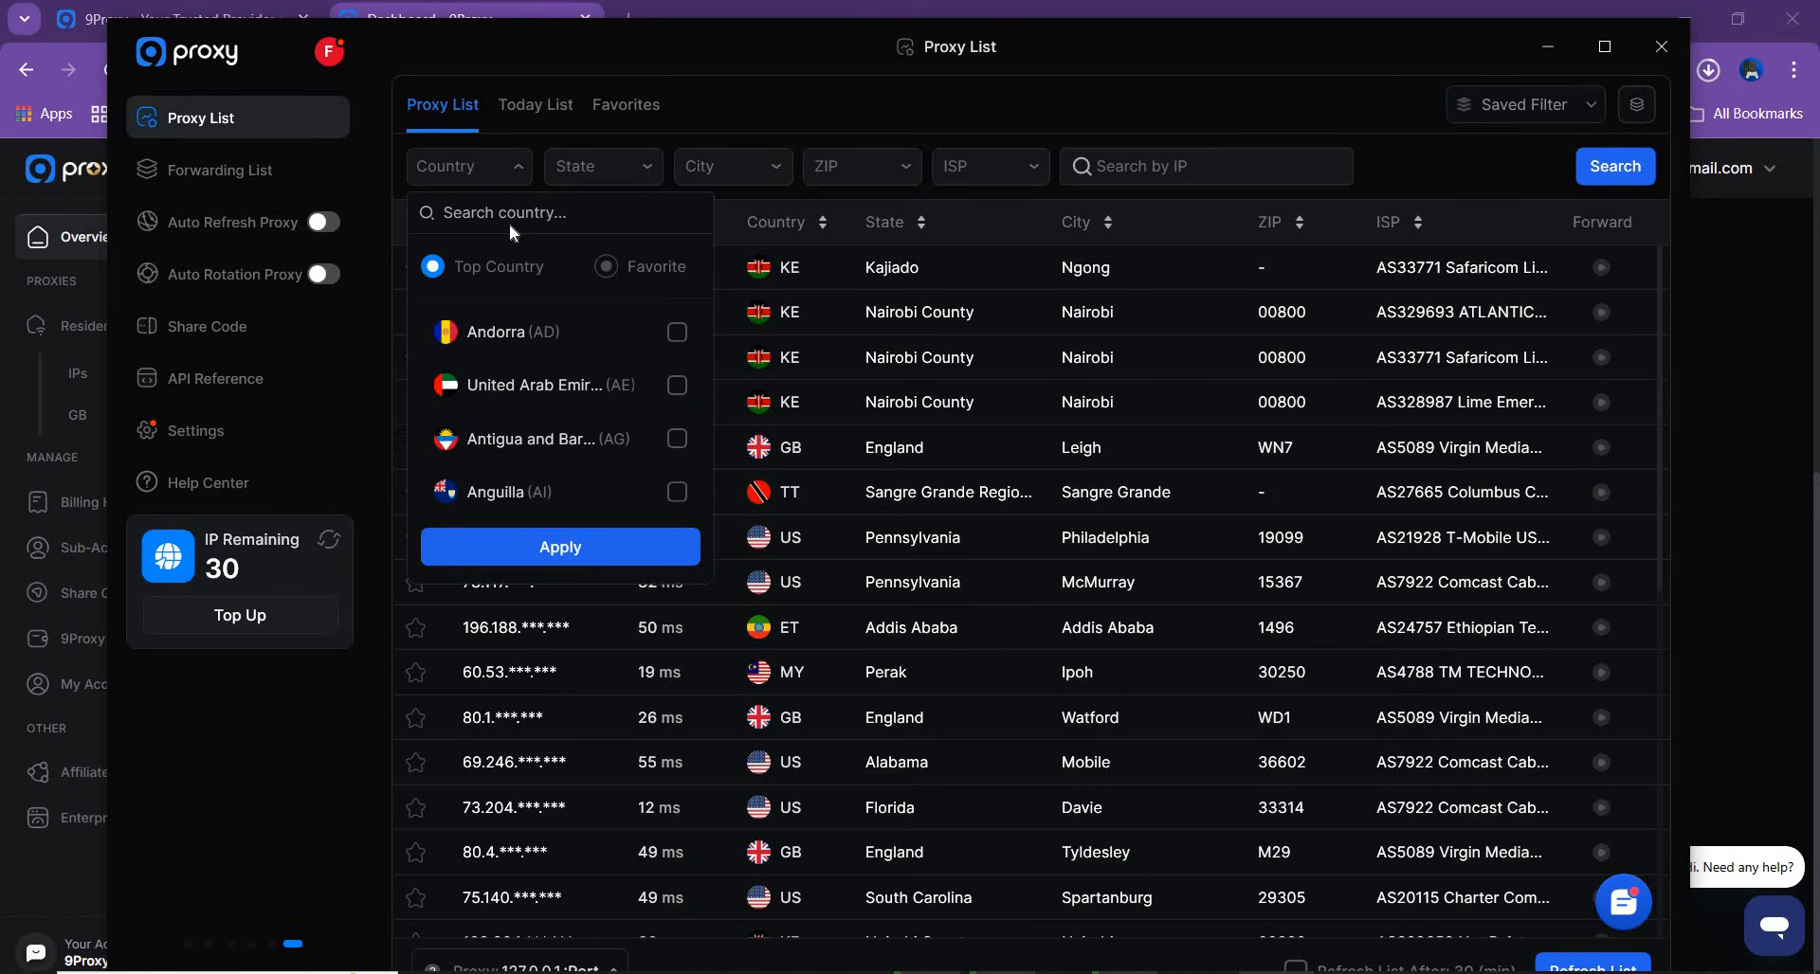
pyautogui.write('united')
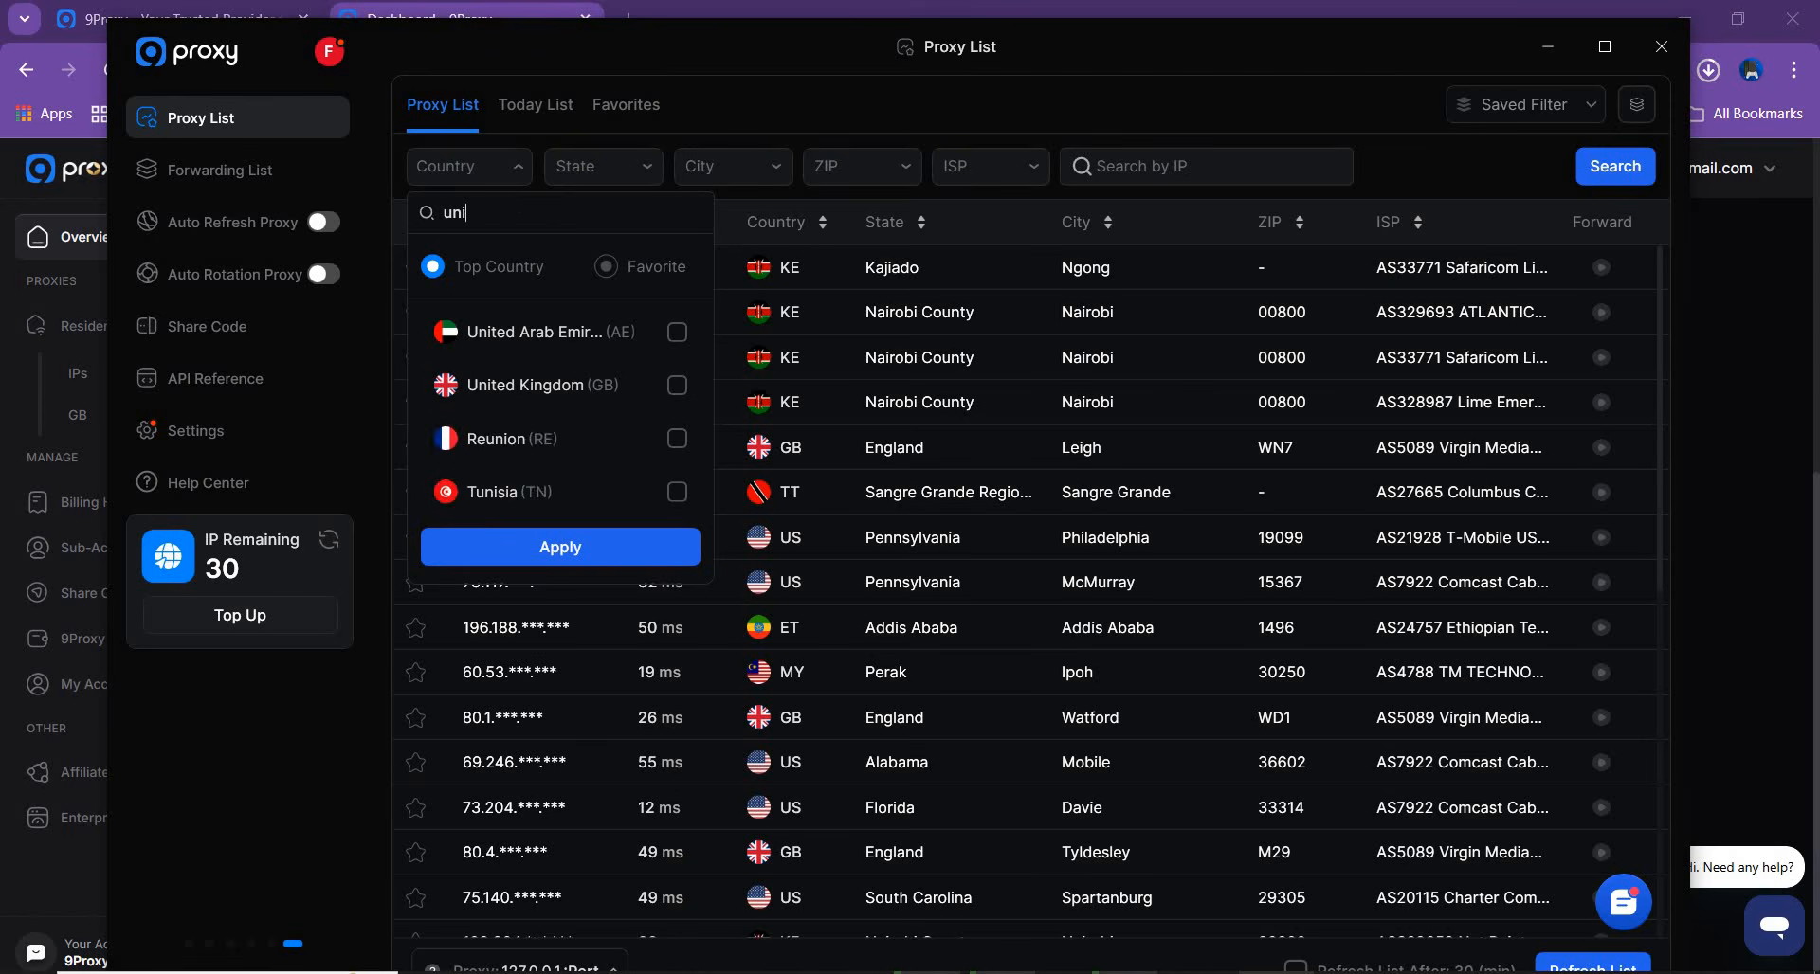
pyautogui.click(676, 492)
pyautogui.click(595, 609)
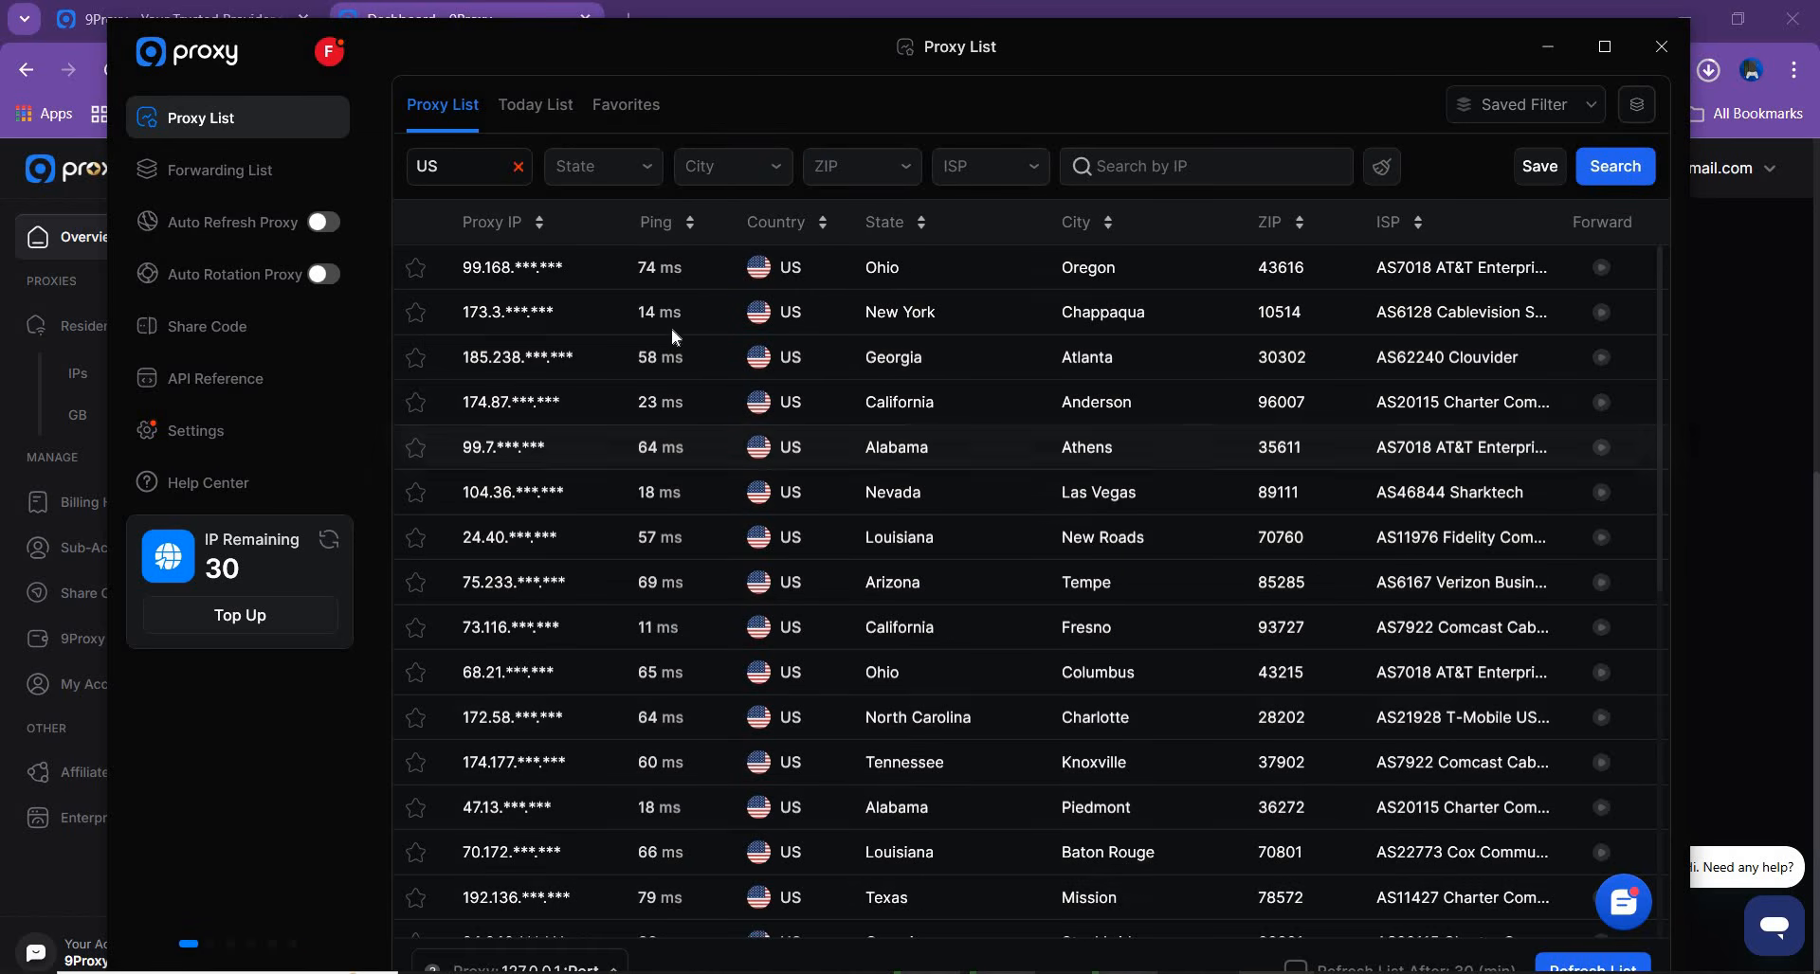
# Narrow the US proxy list to the state of Alaska
pyautogui.click(623, 181)
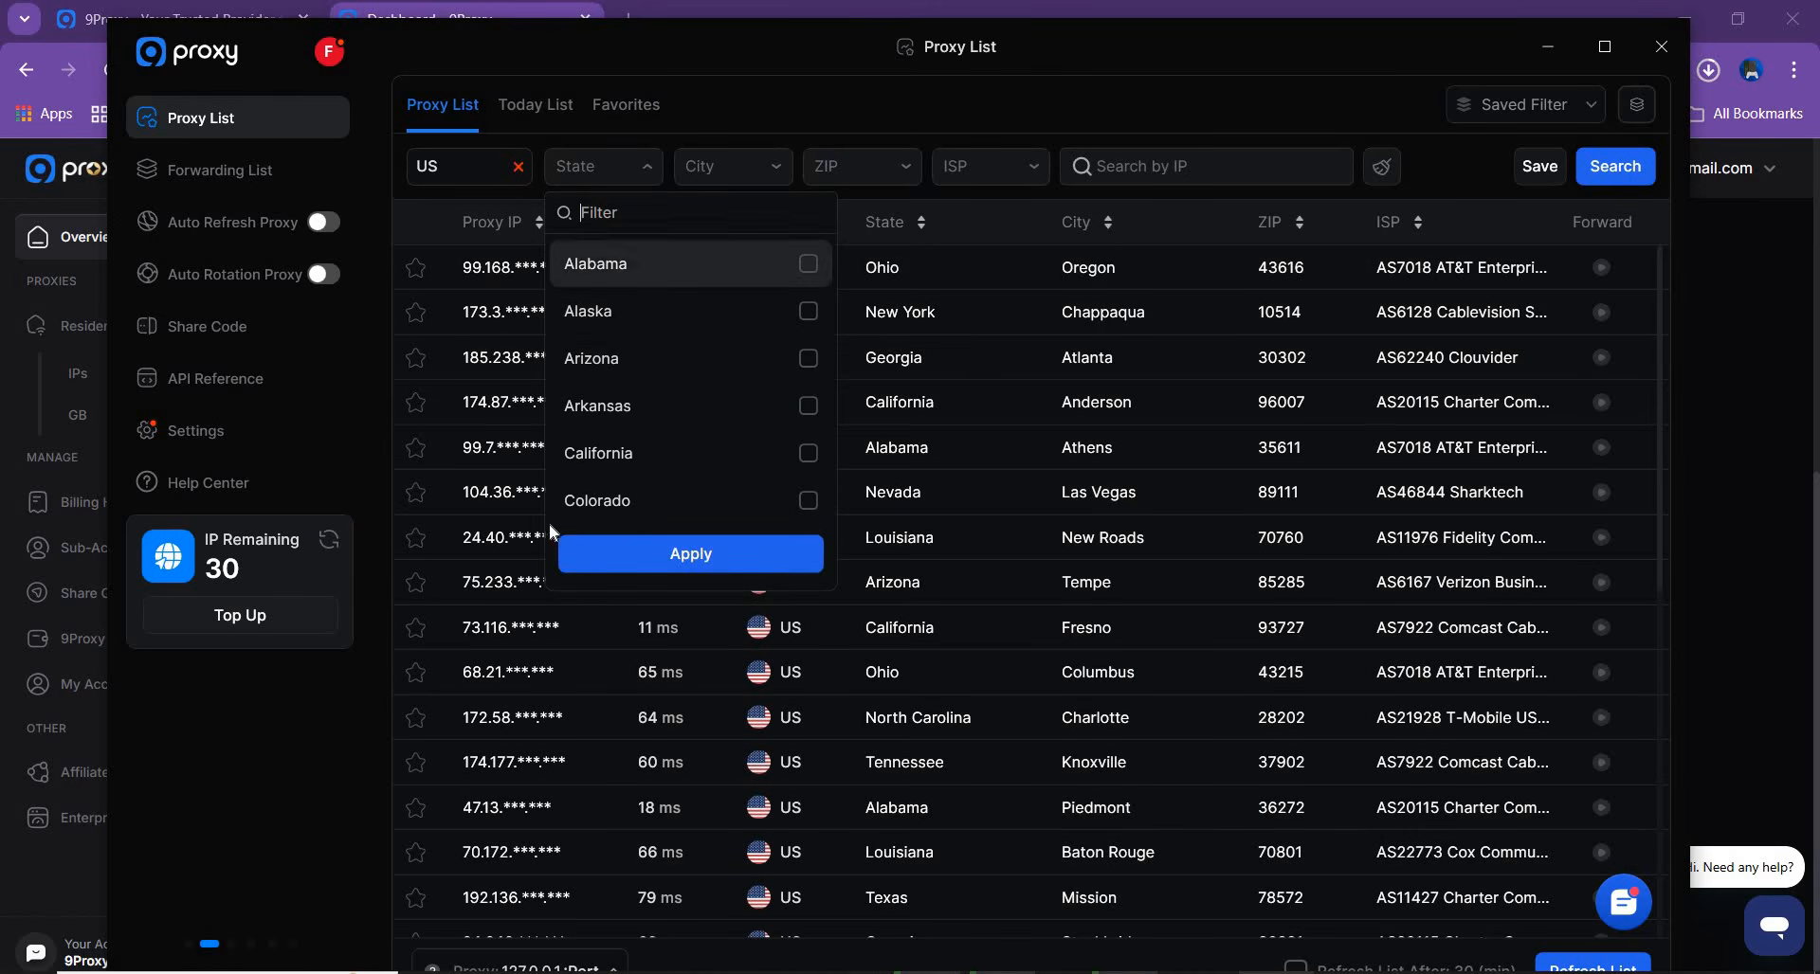
pyautogui.click(807, 312)
pyautogui.click(752, 571)
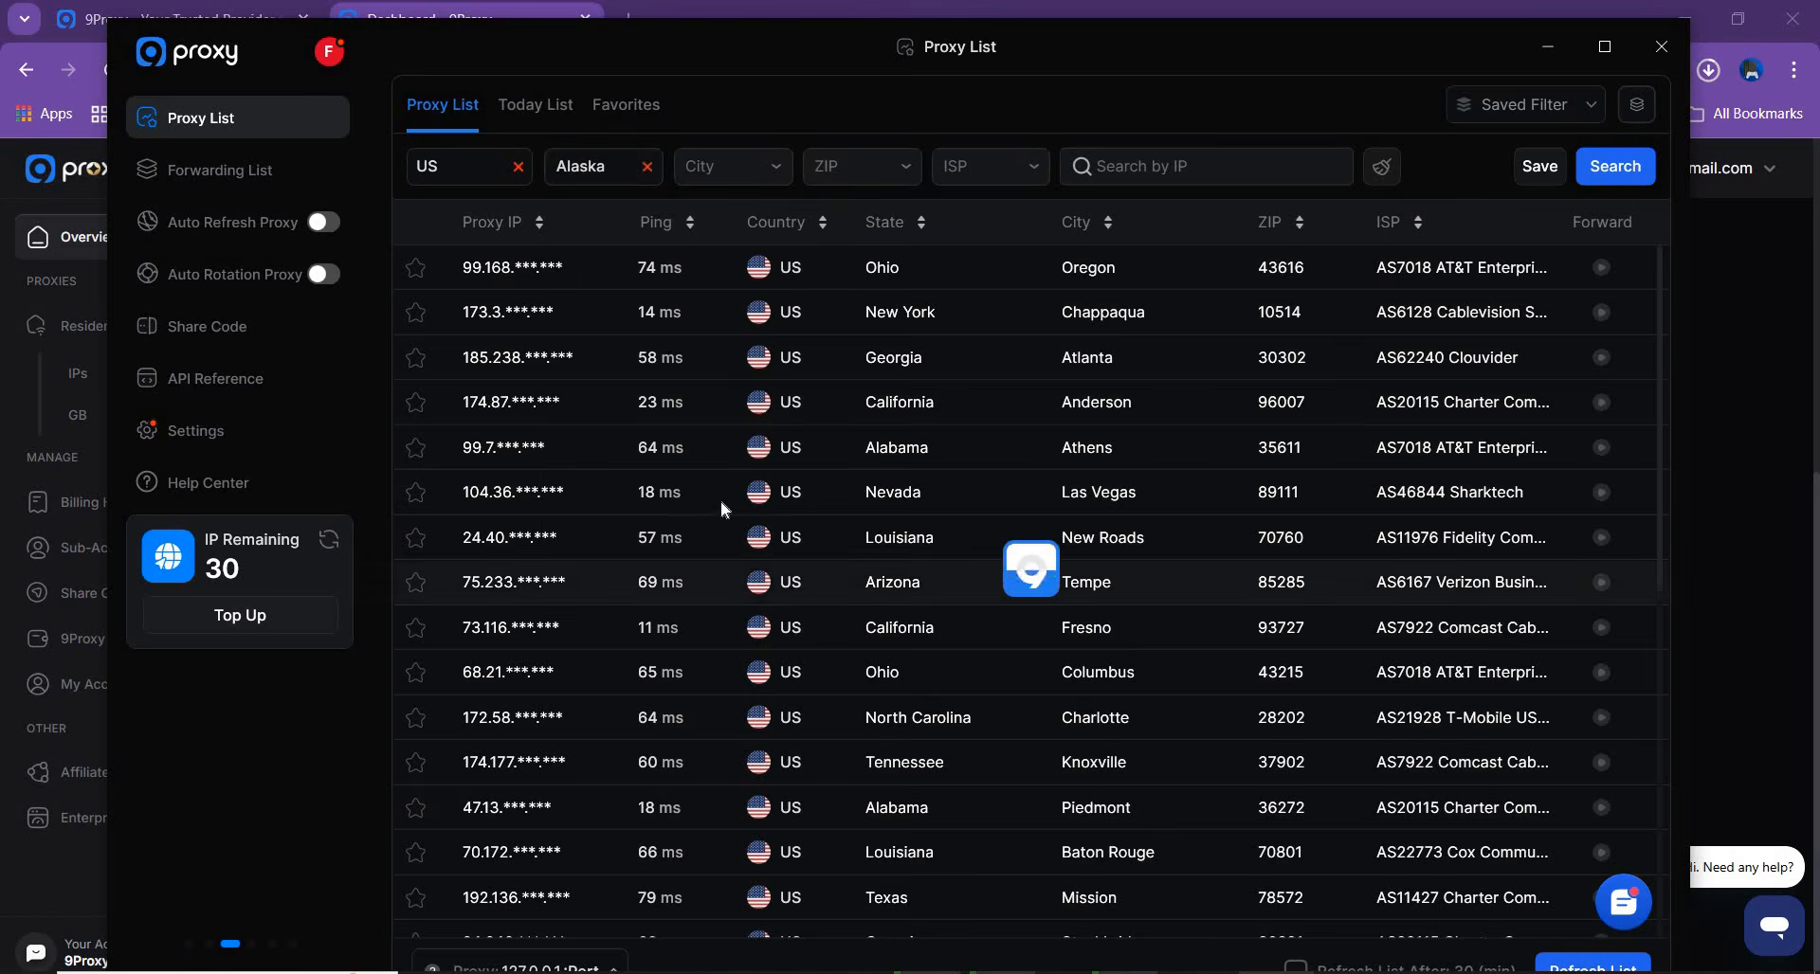
# Look through the available city, ZIP and ISP filter options without choosing any of them
pyautogui.click(770, 170)
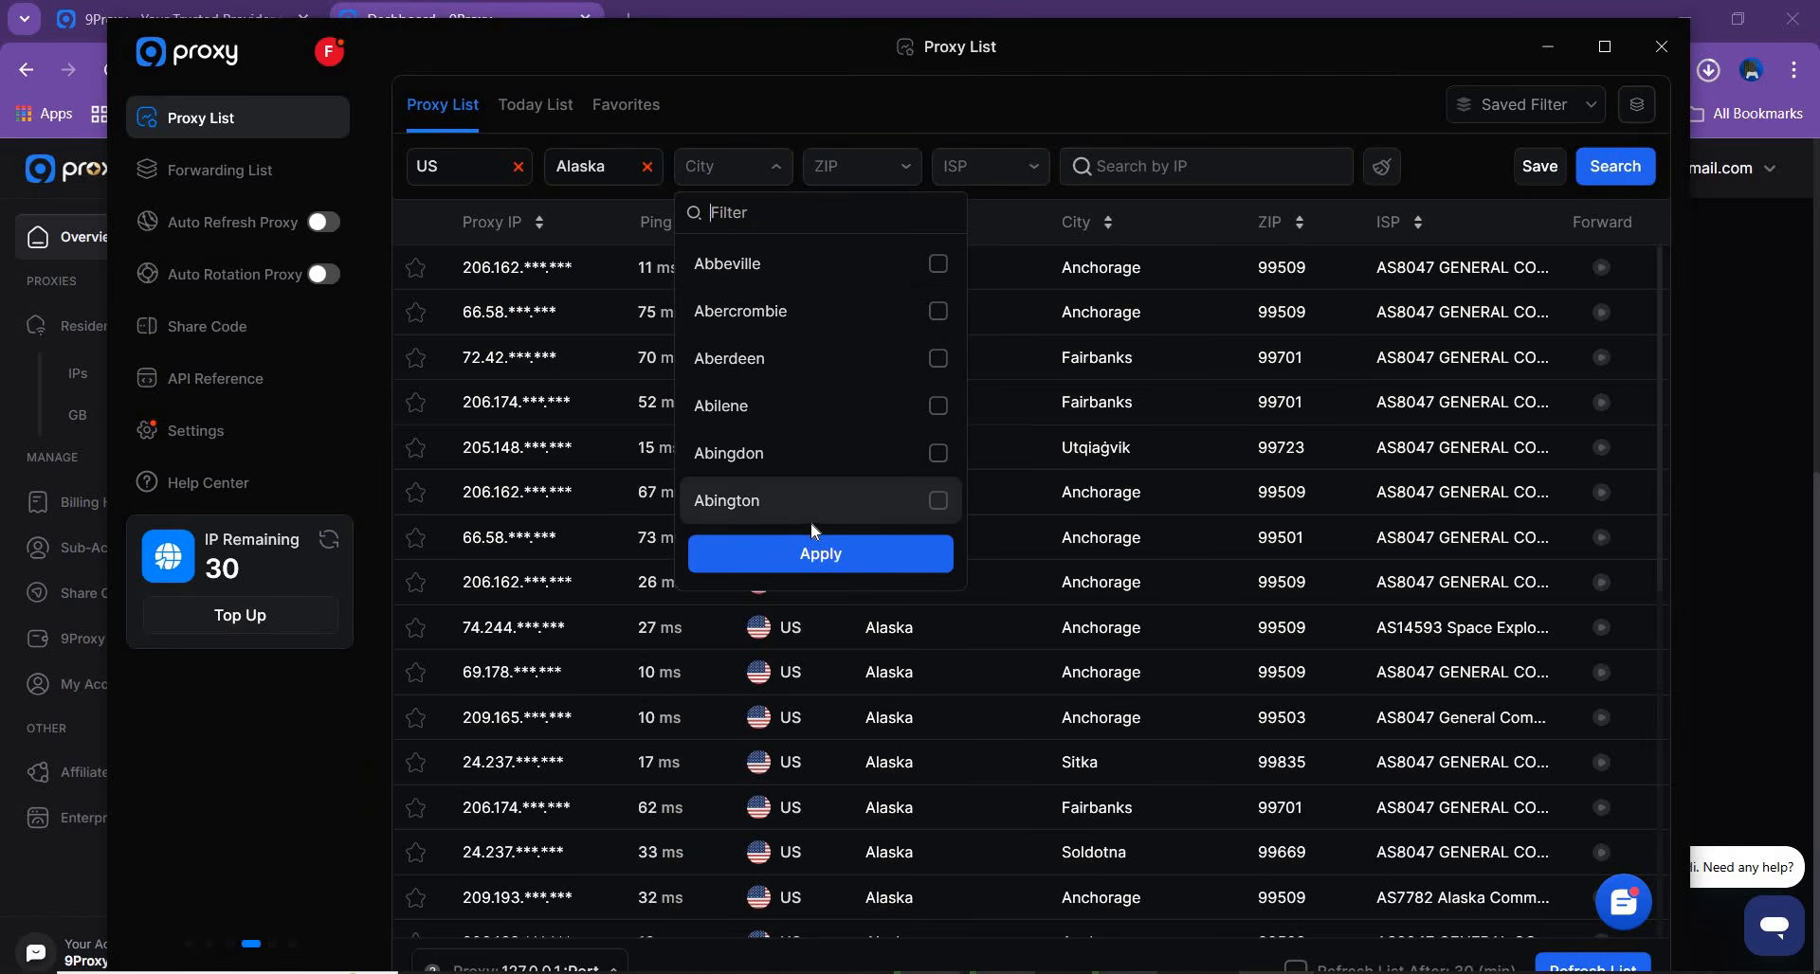
pyautogui.click(803, 548)
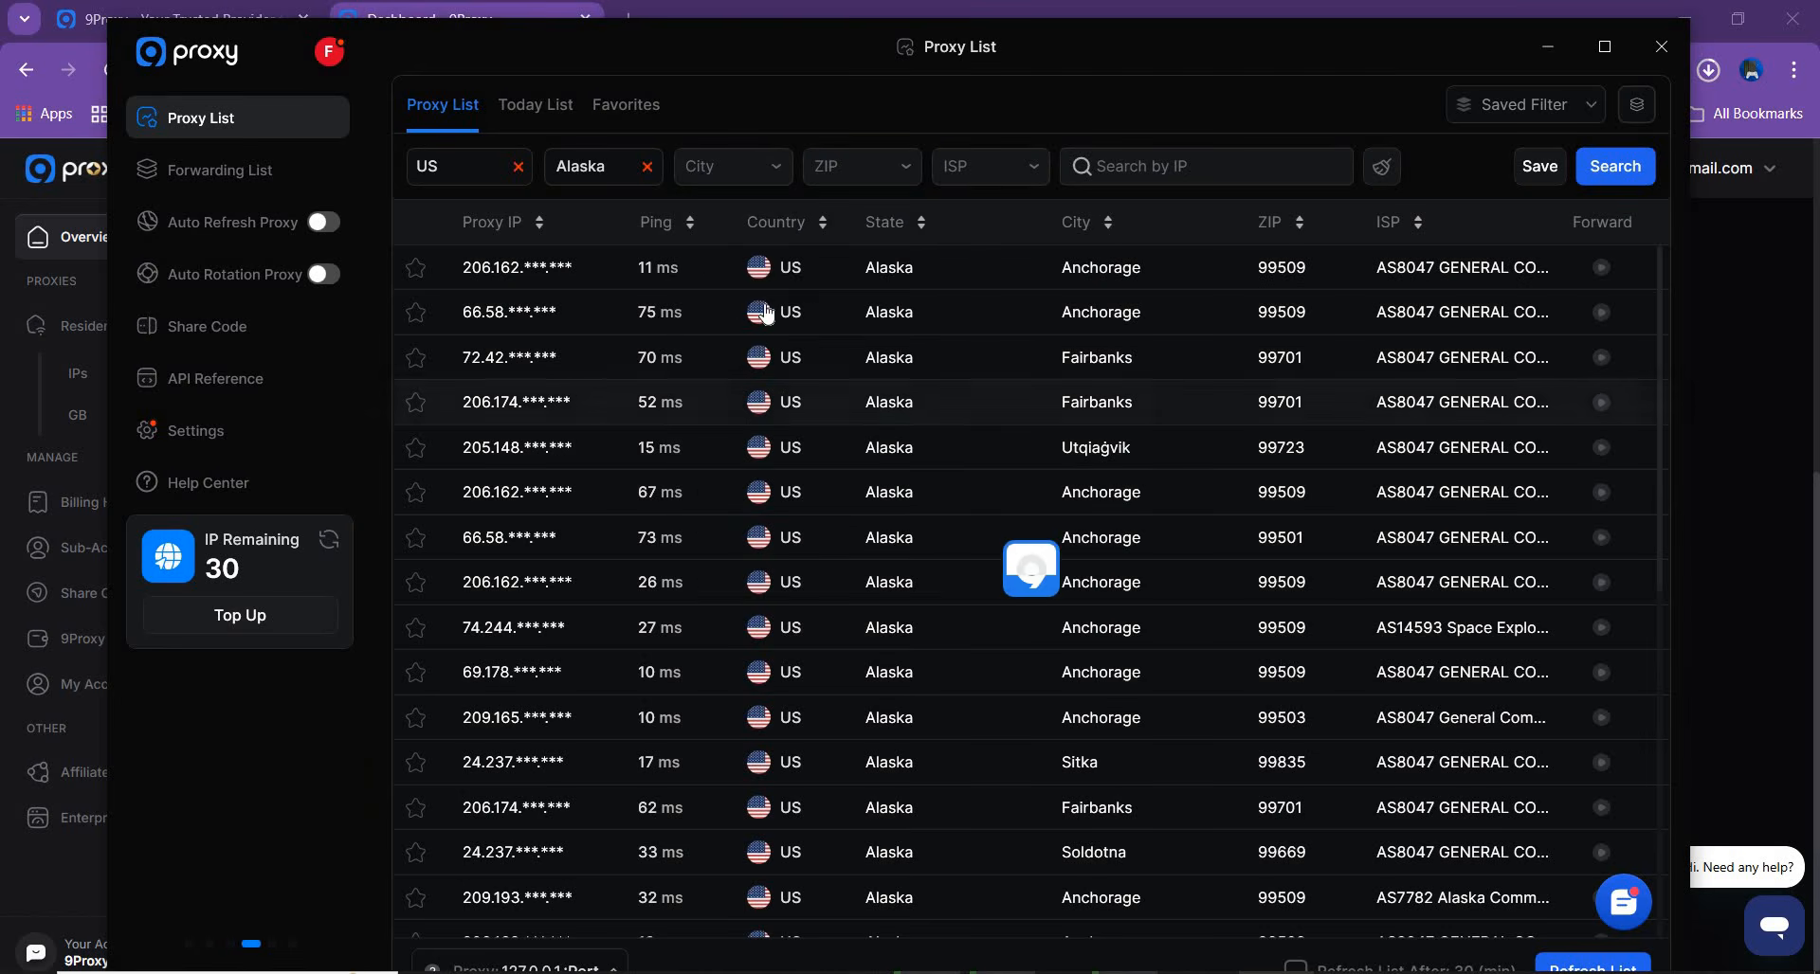
pyautogui.click(870, 169)
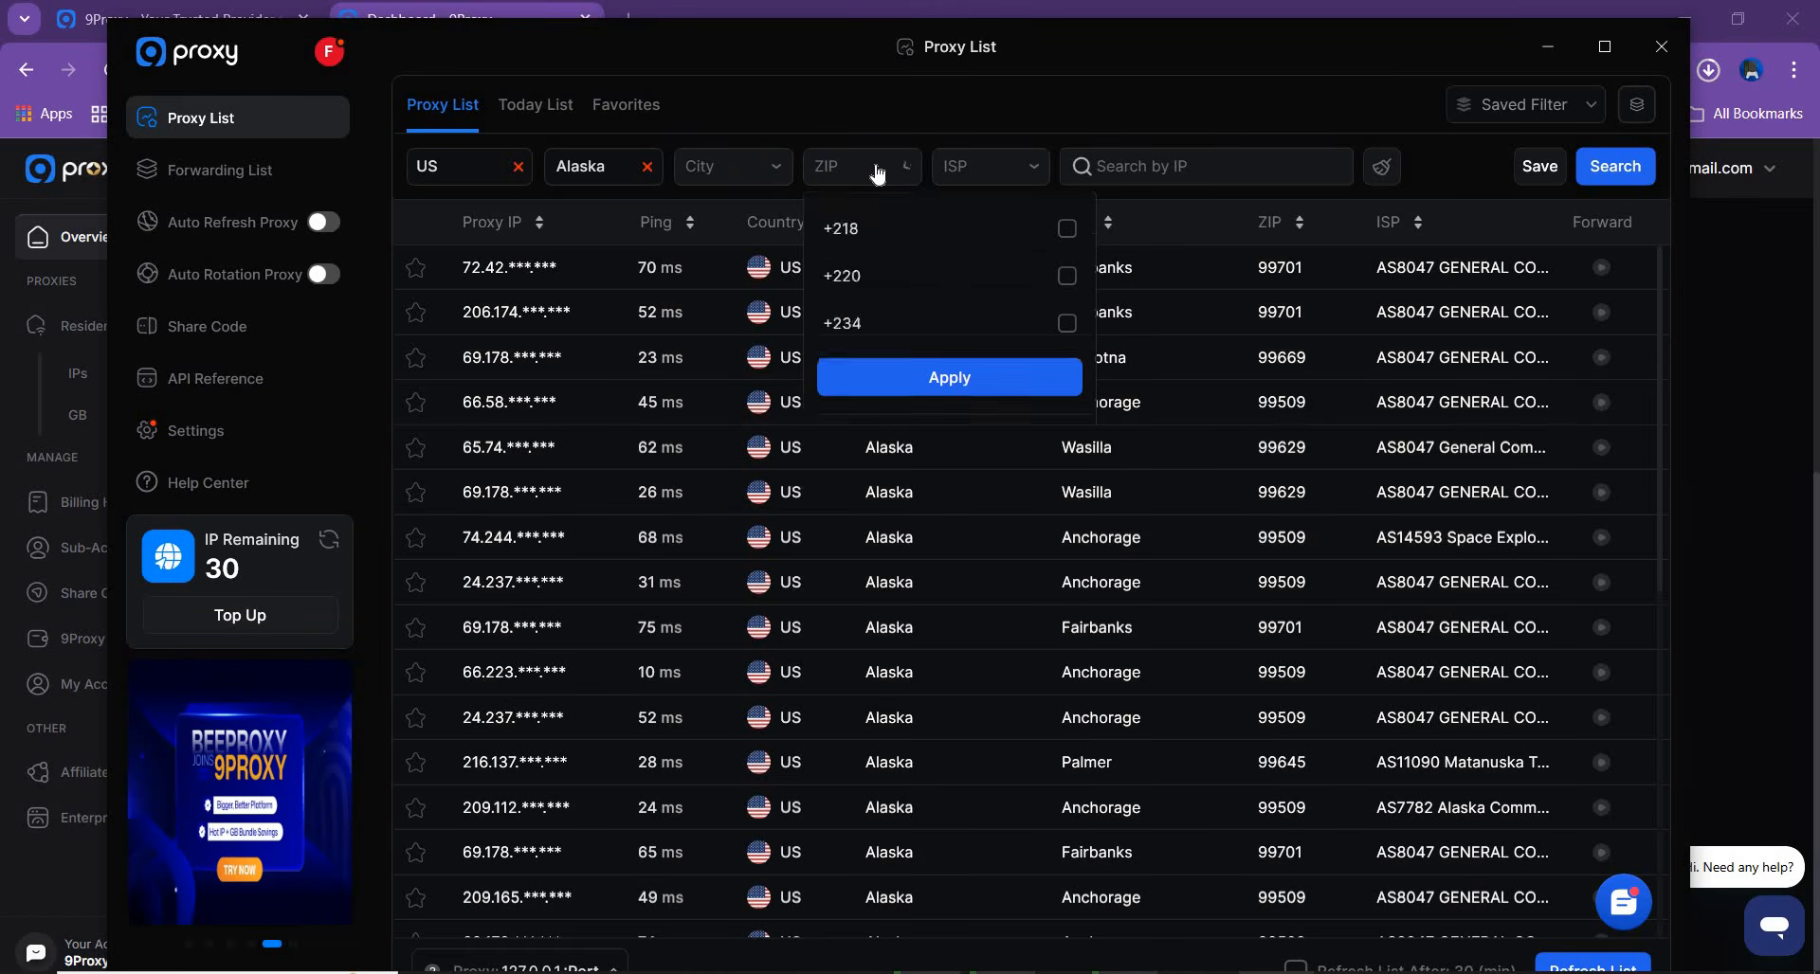
pyautogui.click(1017, 172)
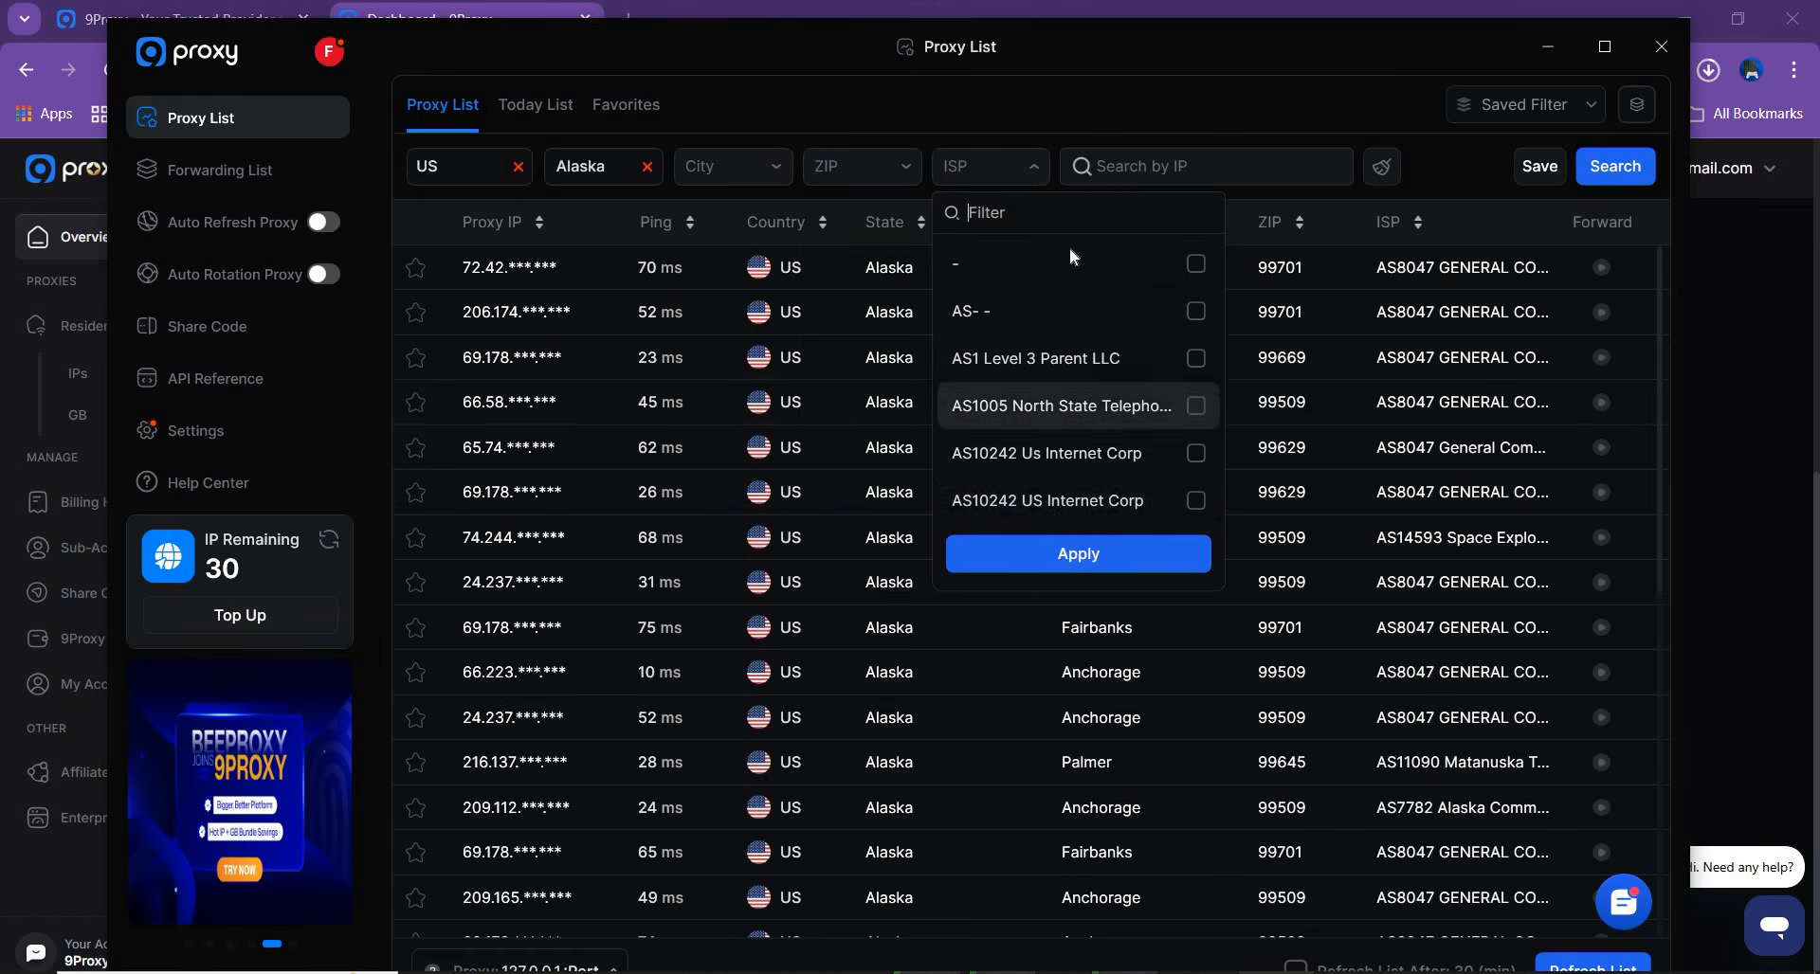
pyautogui.click(740, 474)
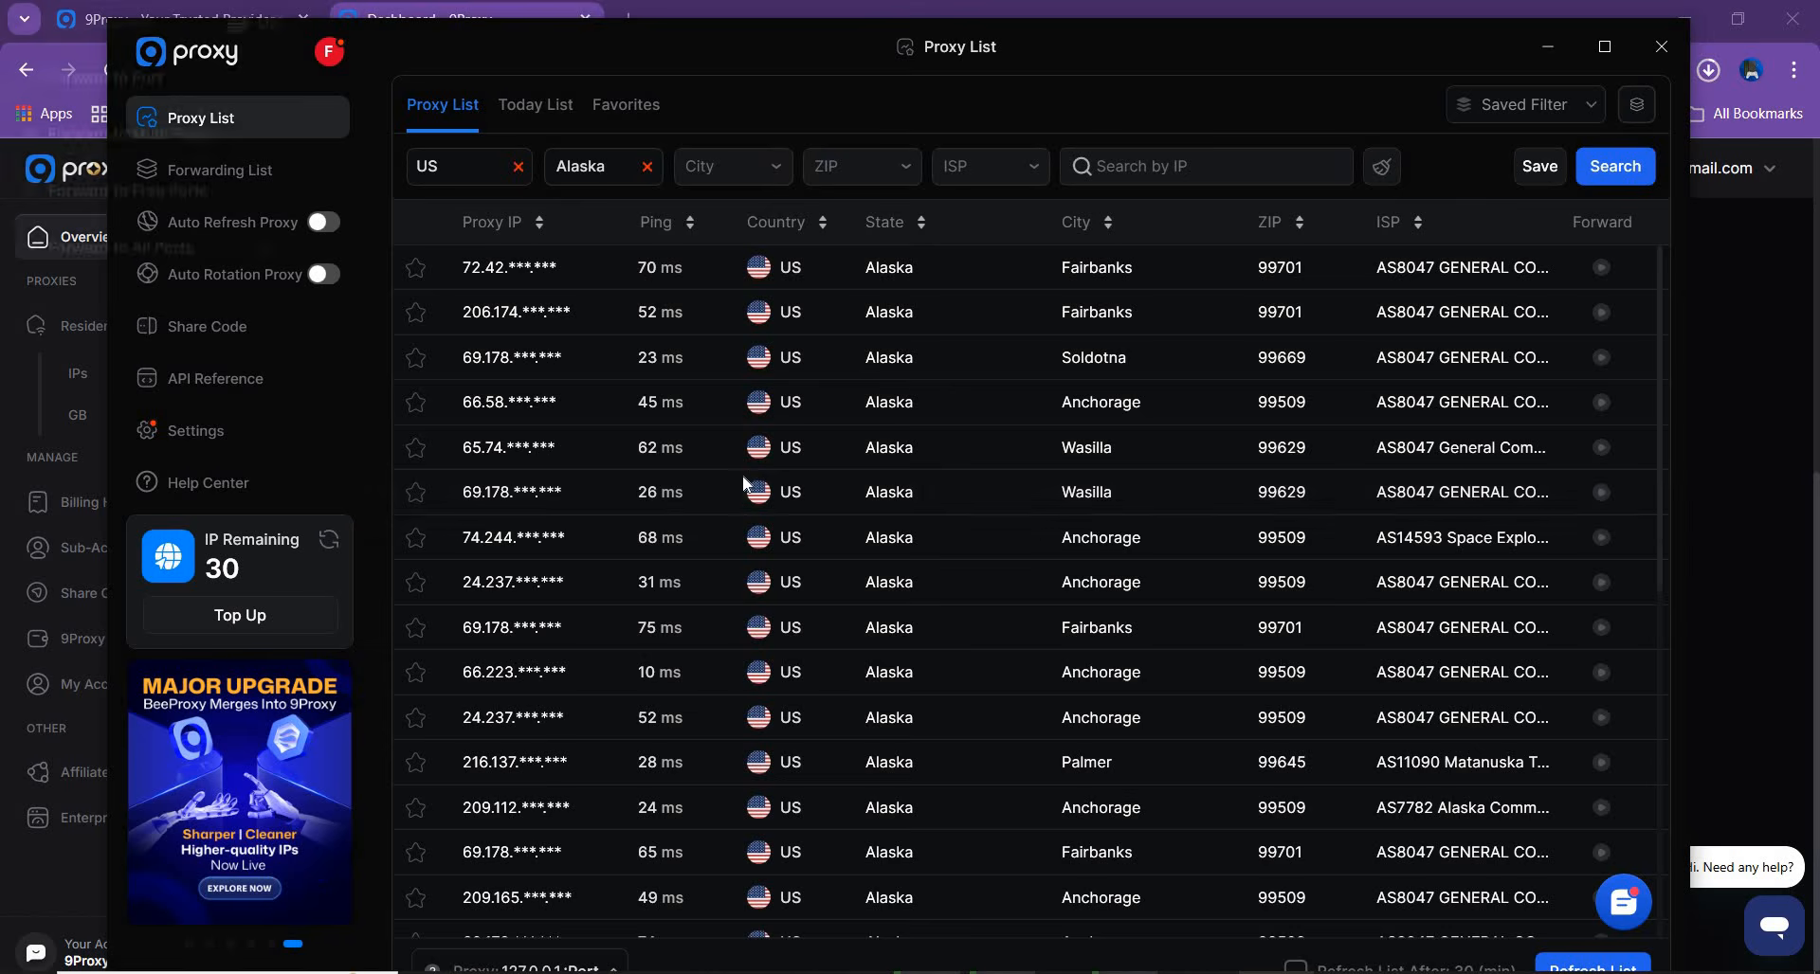
# Forward the Wasilla, Alaska proxy with the 26 ms ping to port 60000
pyautogui.rightClick(766, 501)
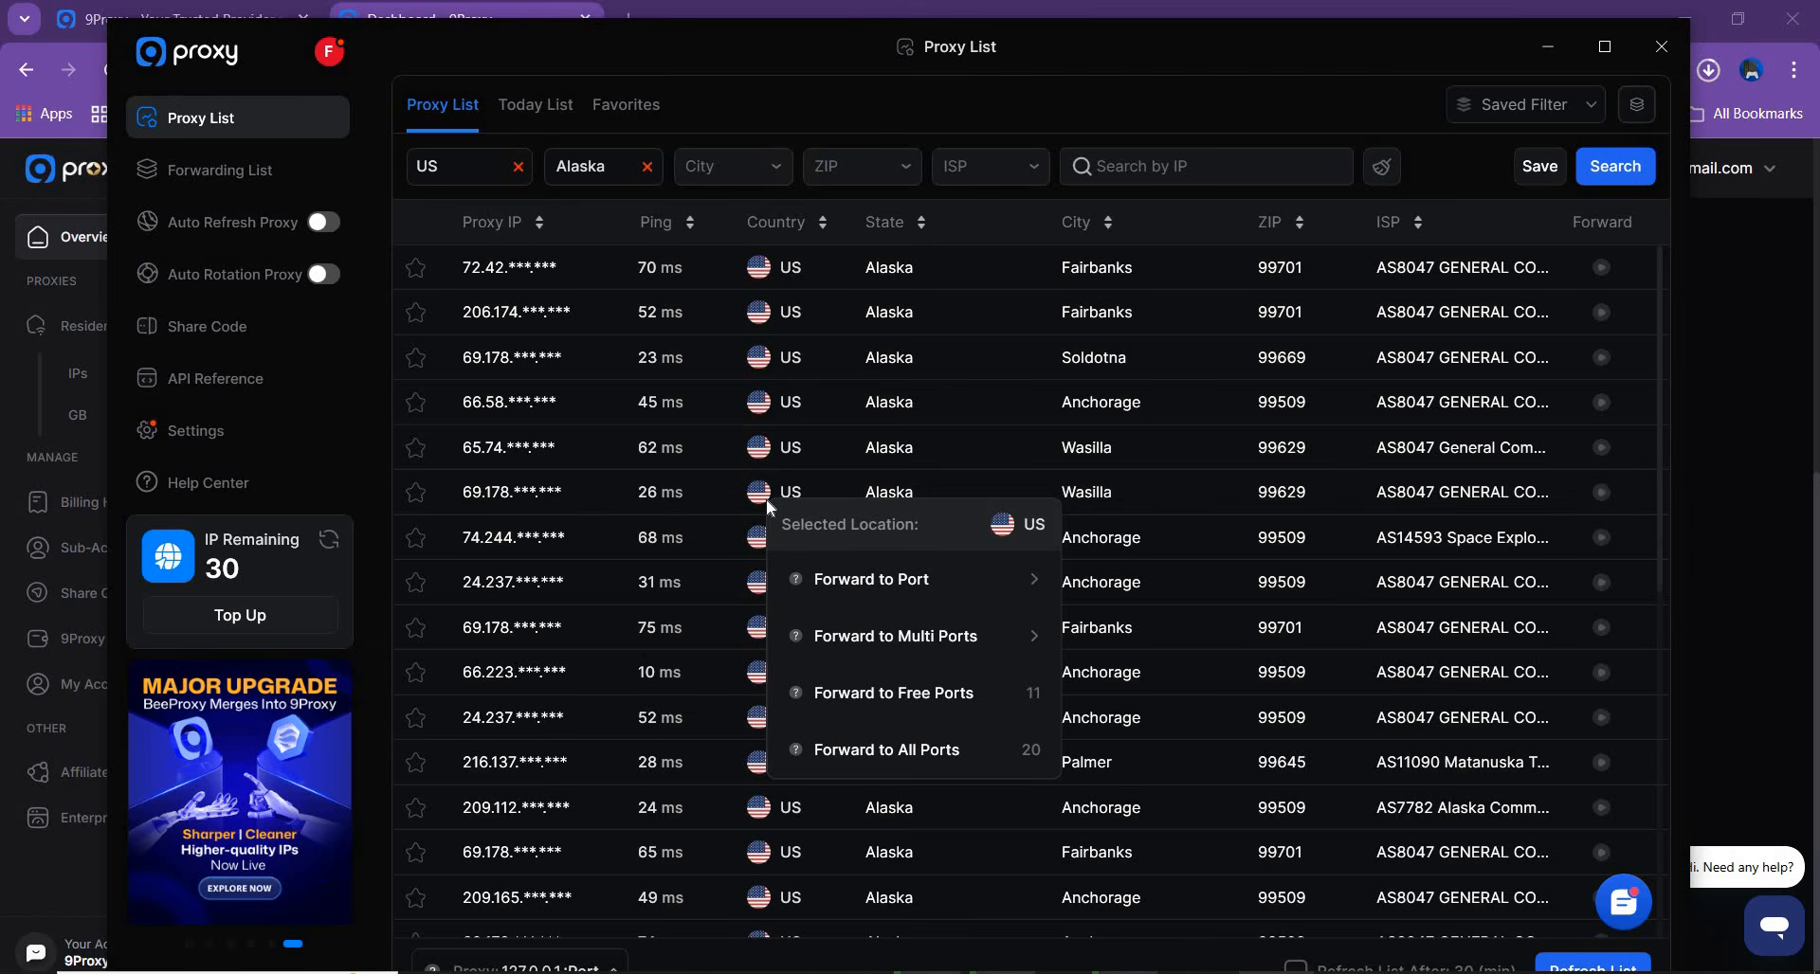
pyautogui.moveTo(869, 594)
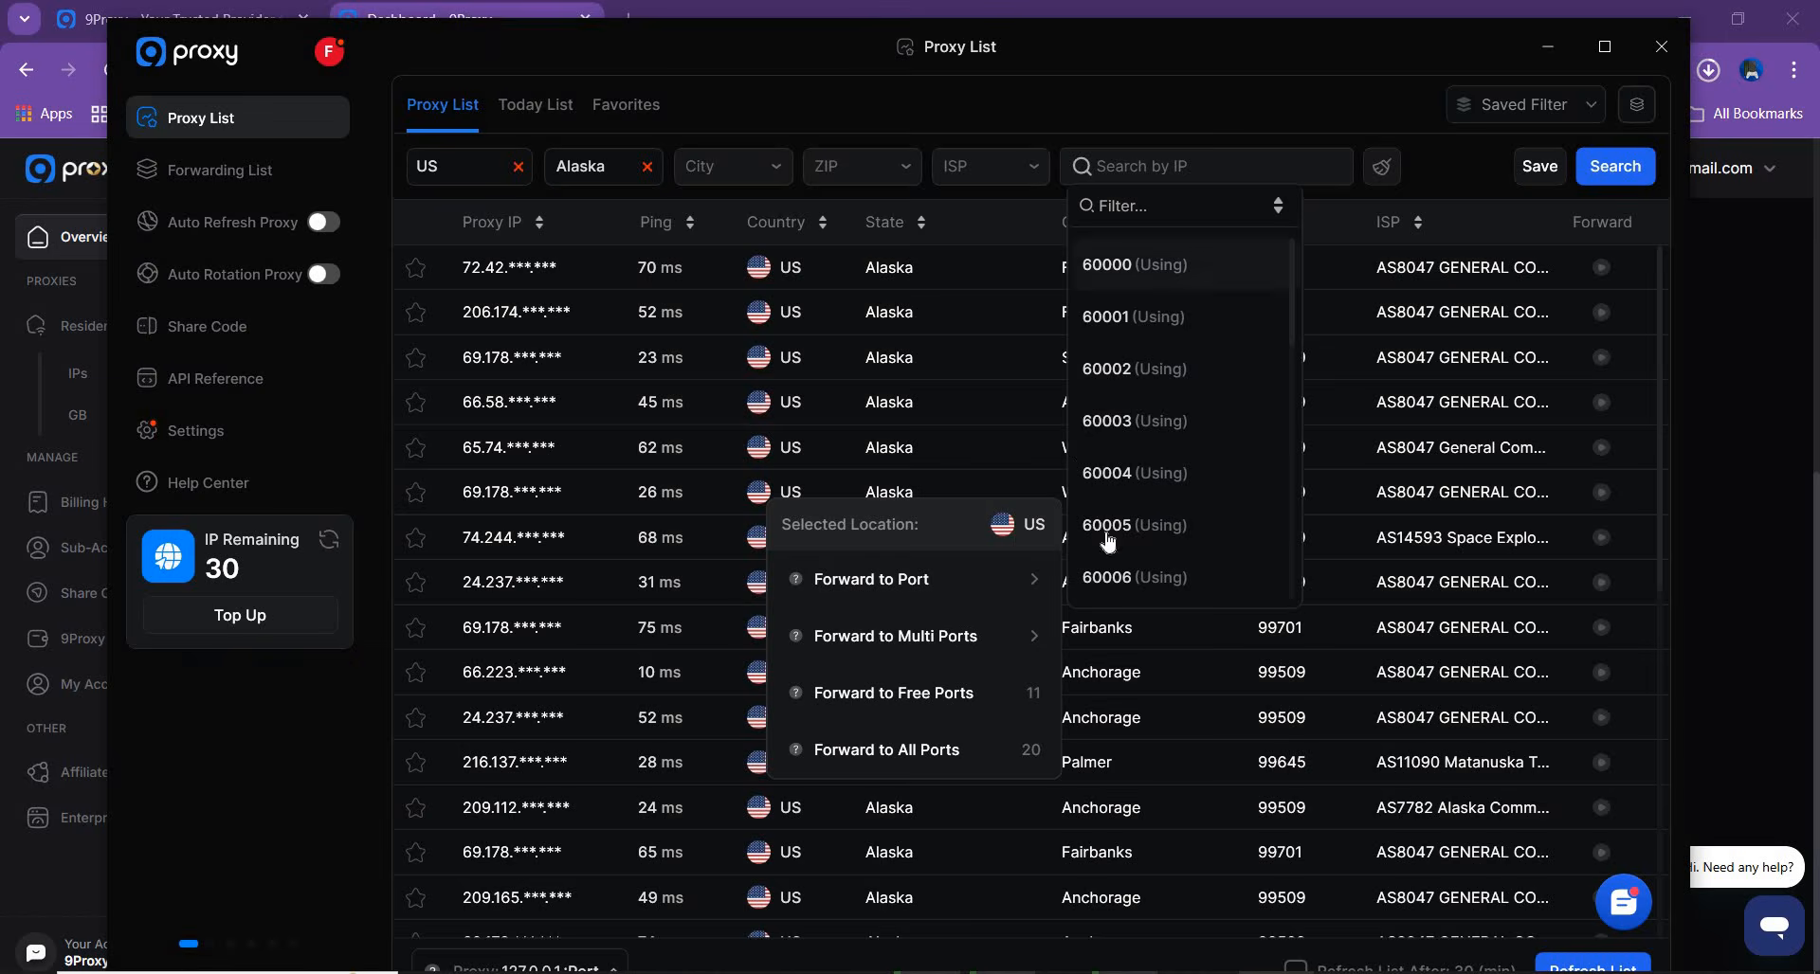
pyautogui.click(1149, 273)
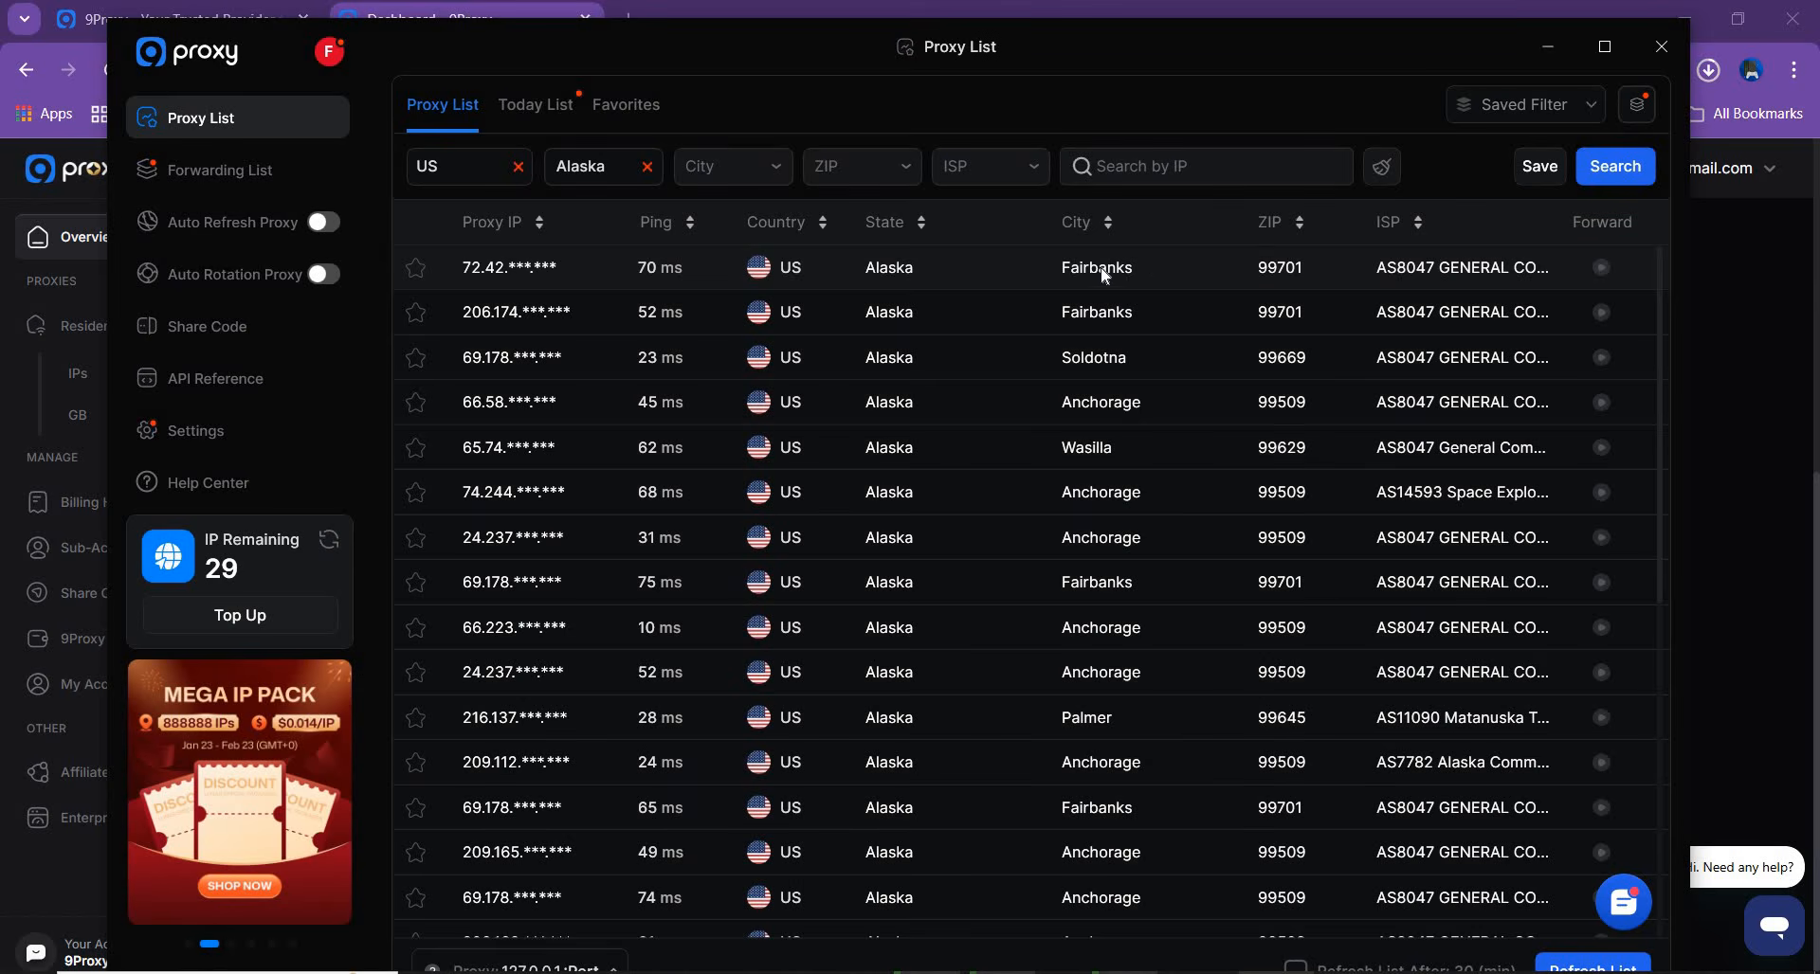
# Show today's list of used proxies and forward the Wasilla proxy in it to port 60000 again
pyautogui.moveTo(752, 67); pyautogui.dragTo(763, 46)
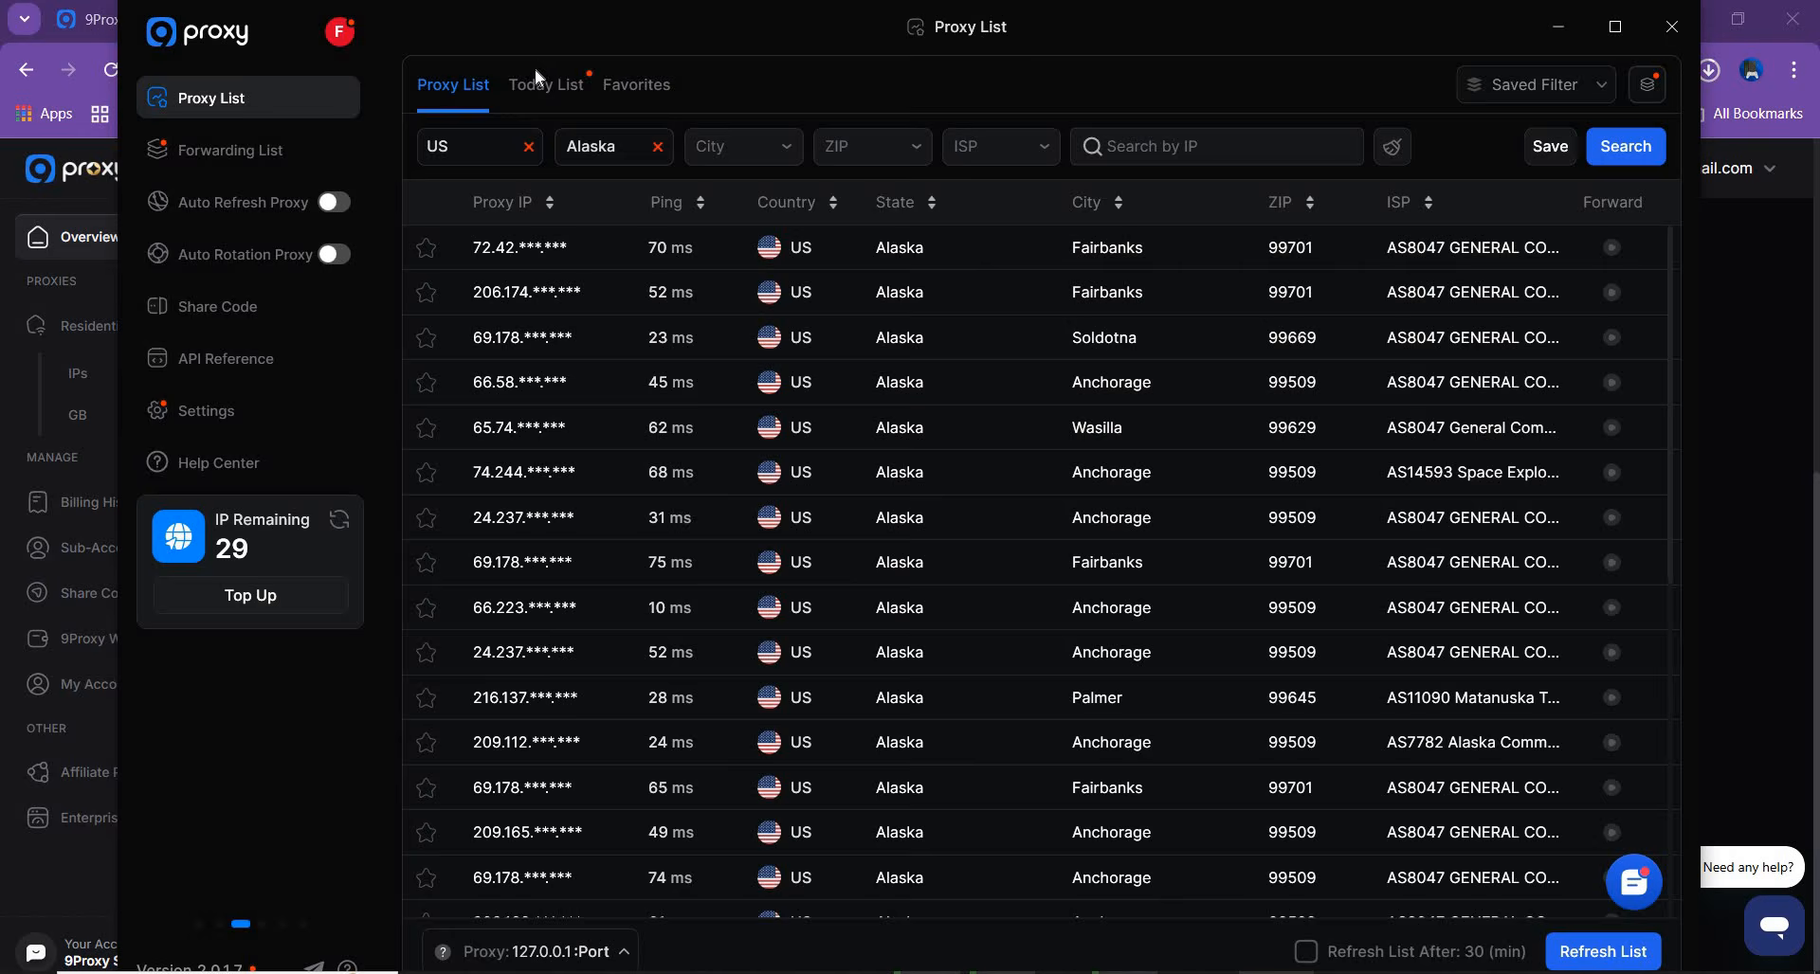
pyautogui.click(534, 94)
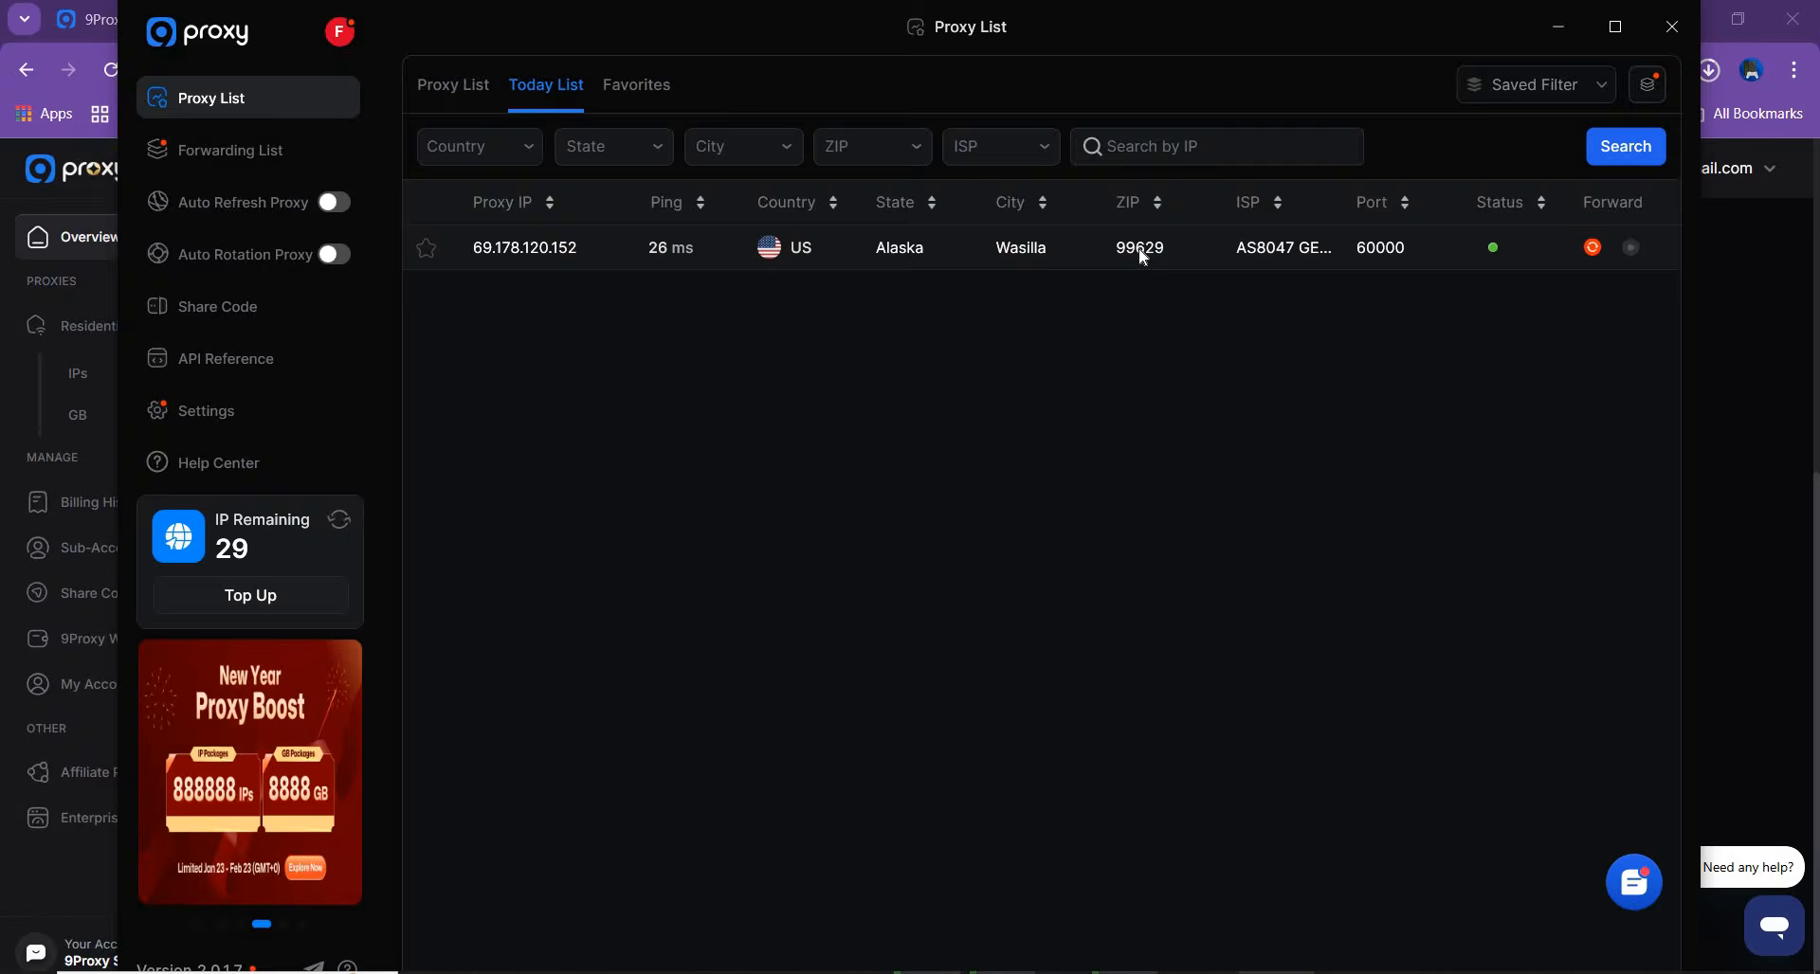
pyautogui.rightClick(1140, 249)
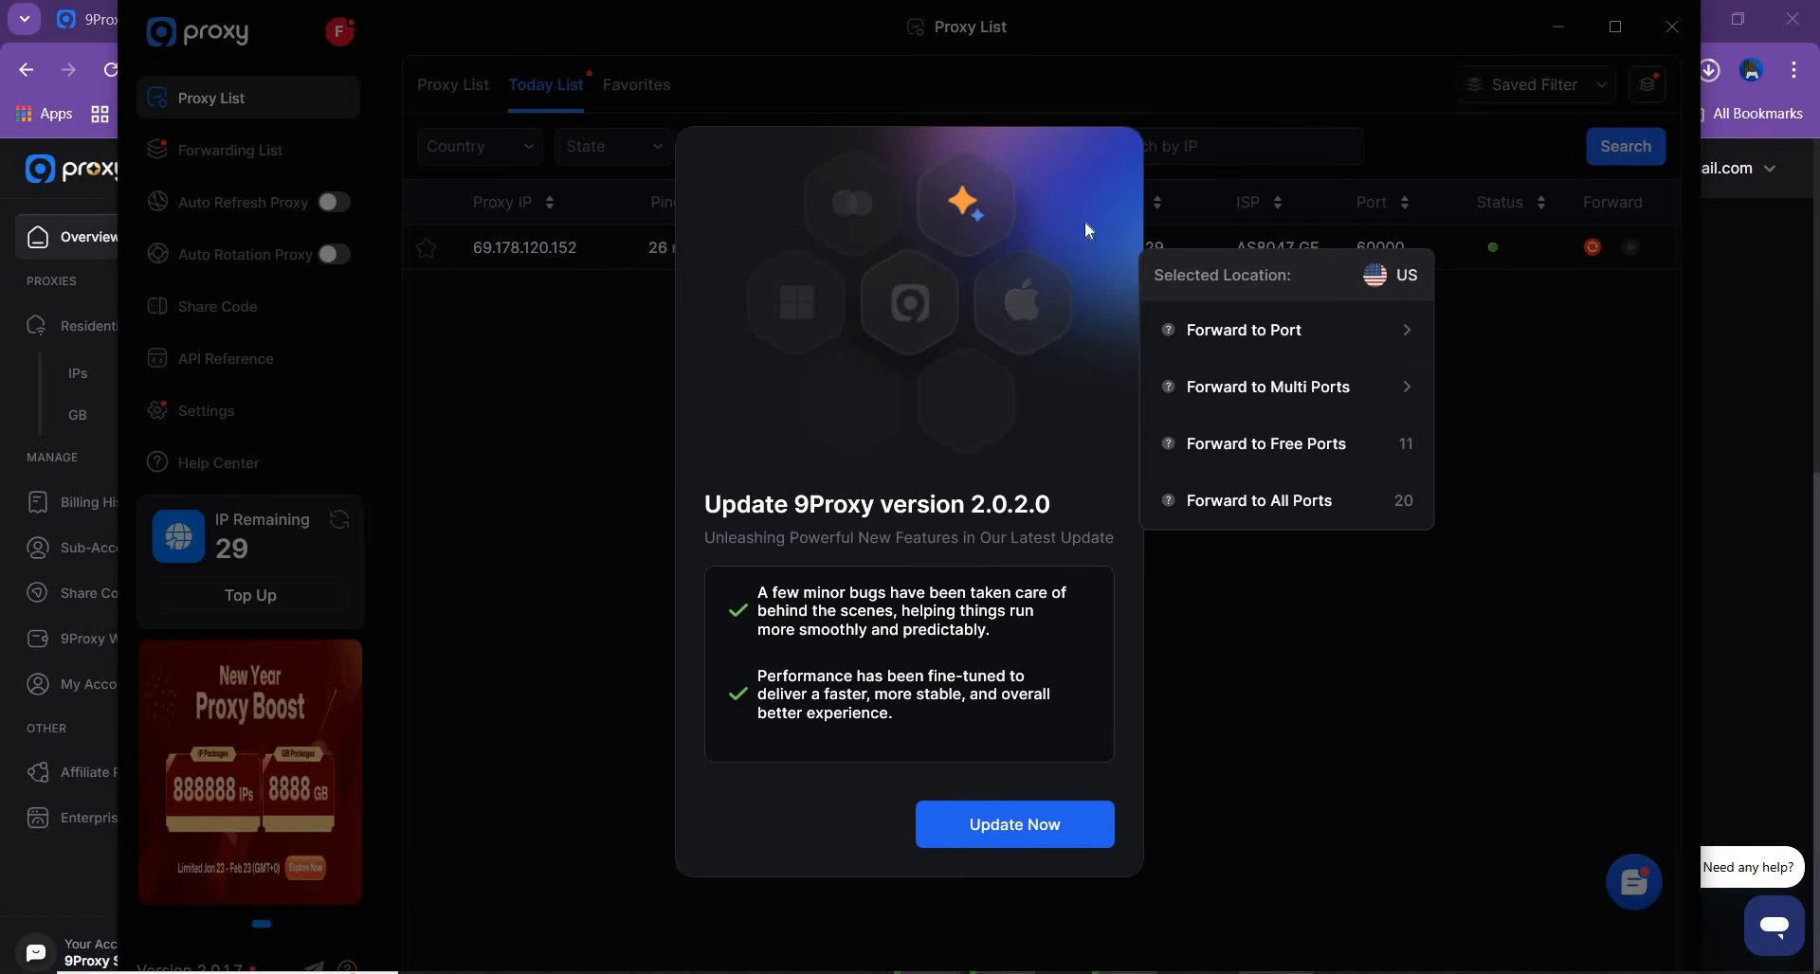
pyautogui.moveTo(1216, 334)
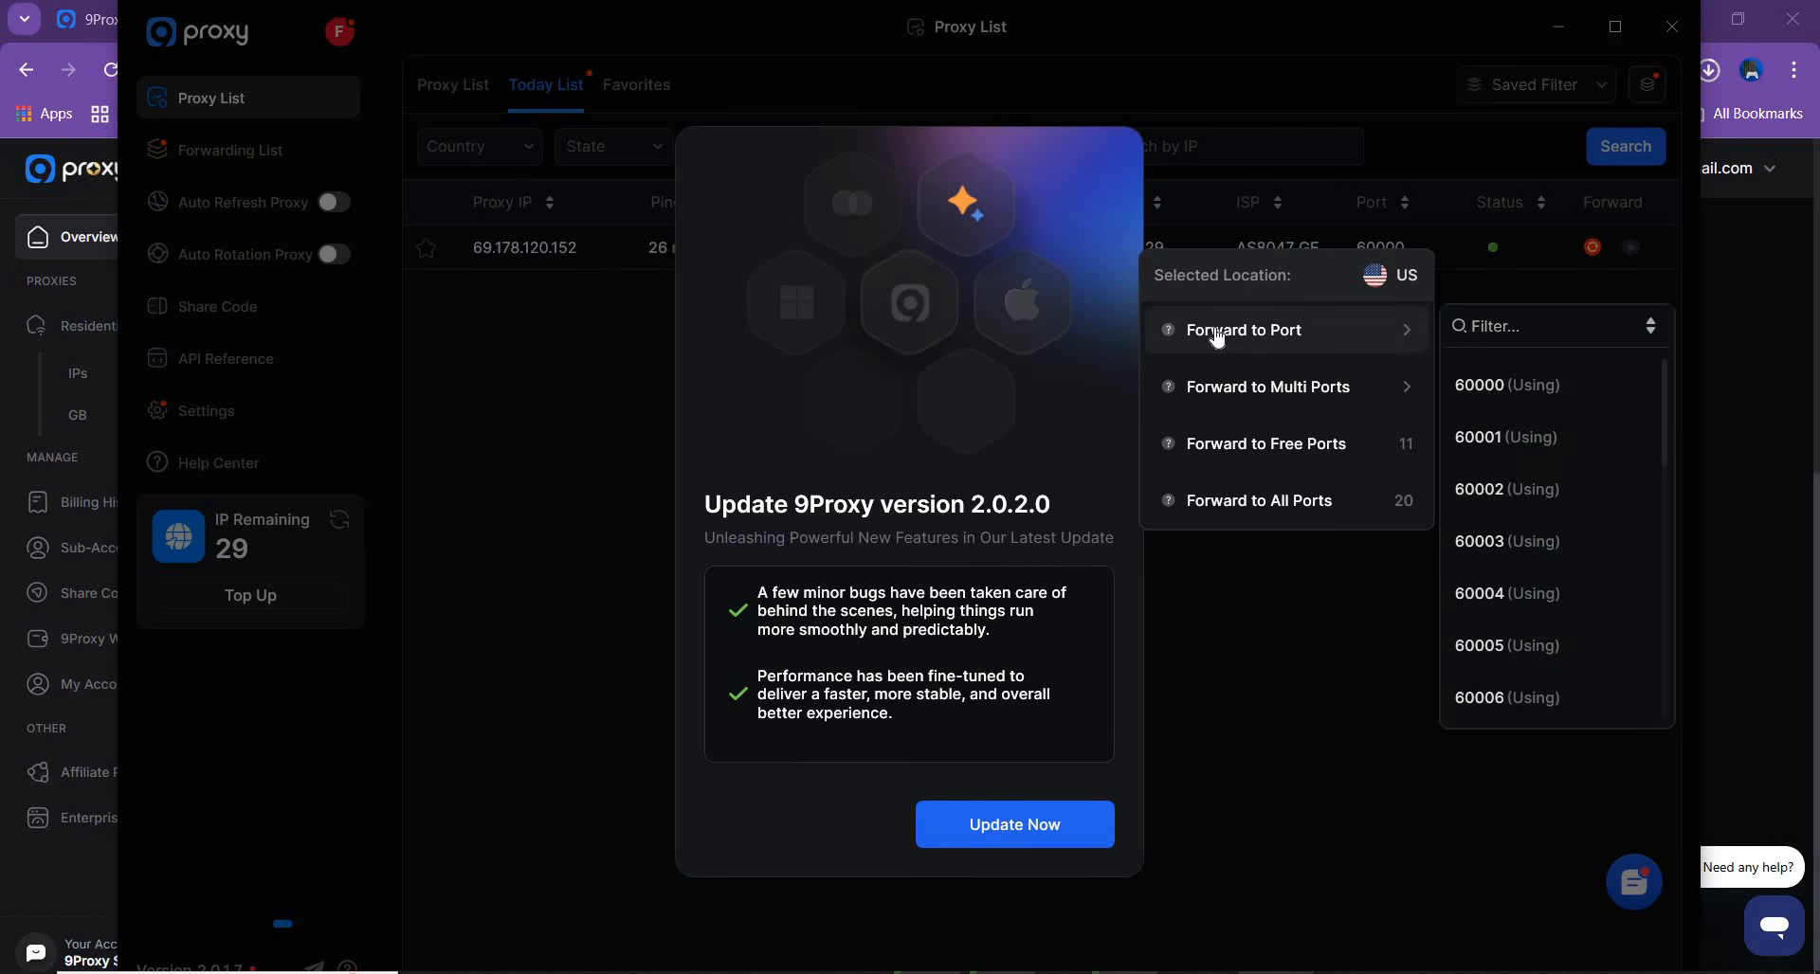
pyautogui.click(1523, 394)
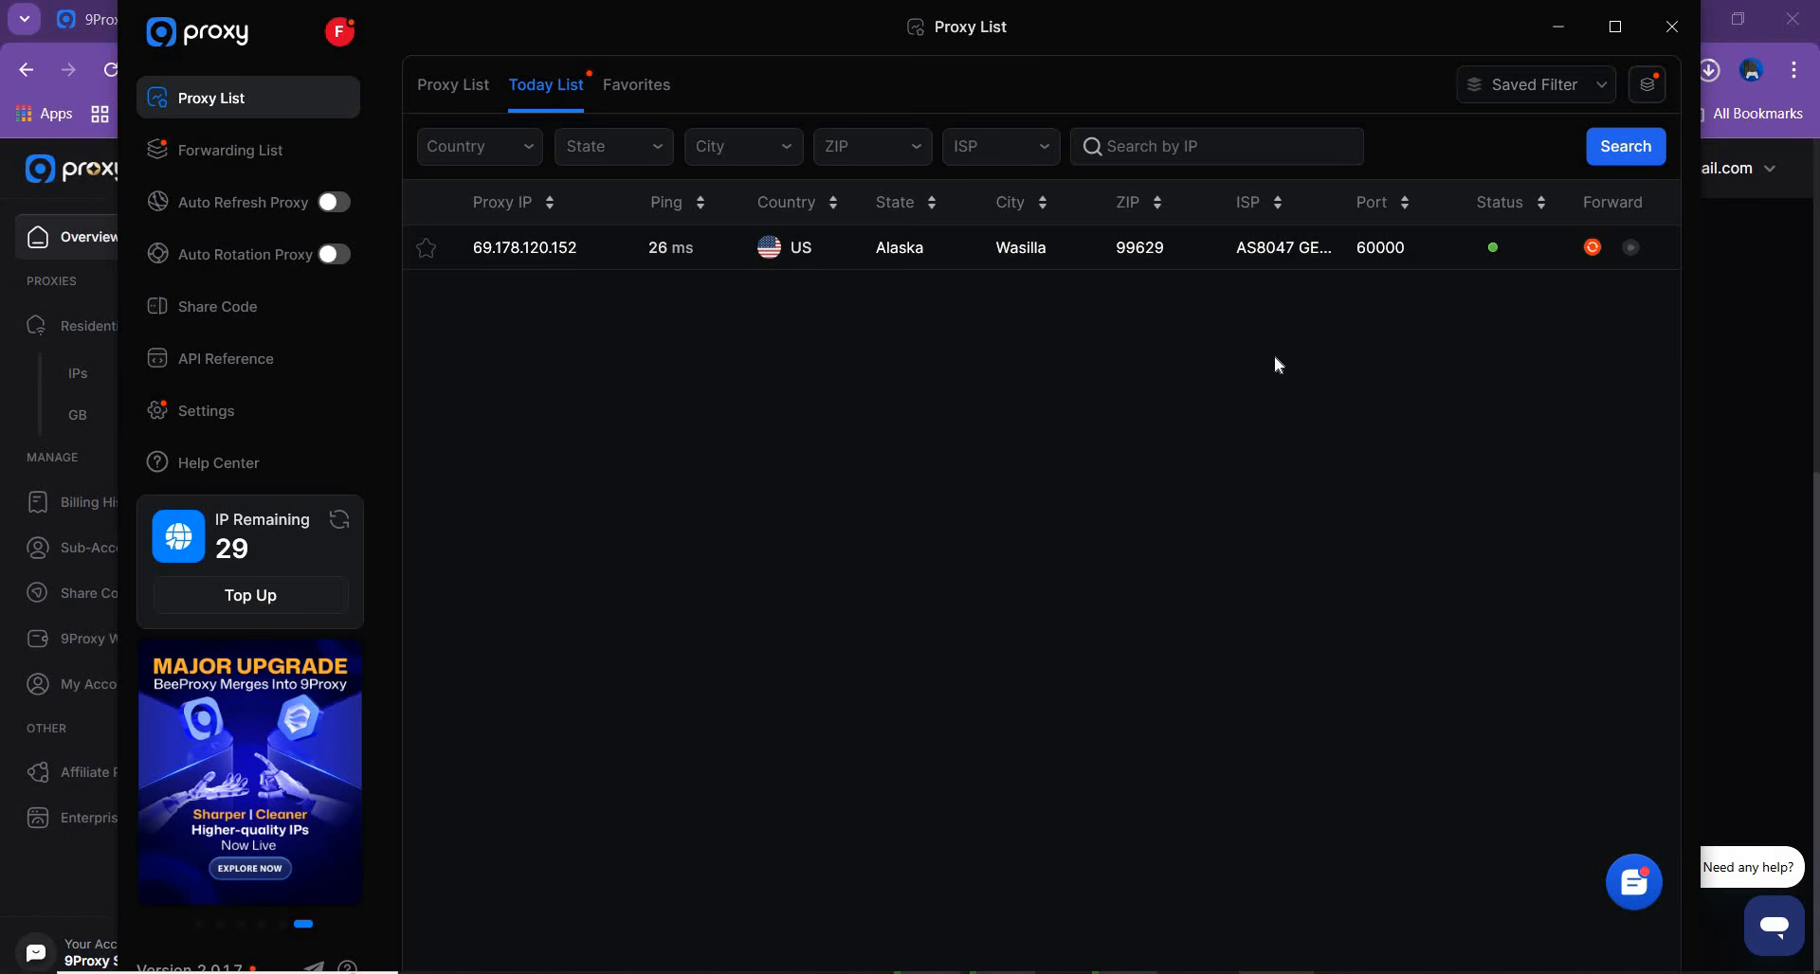
# Copy the proxy address of port 60000 from the forwarding list and minimise the proxy manager to return to the browser
pyautogui.click(250, 156)
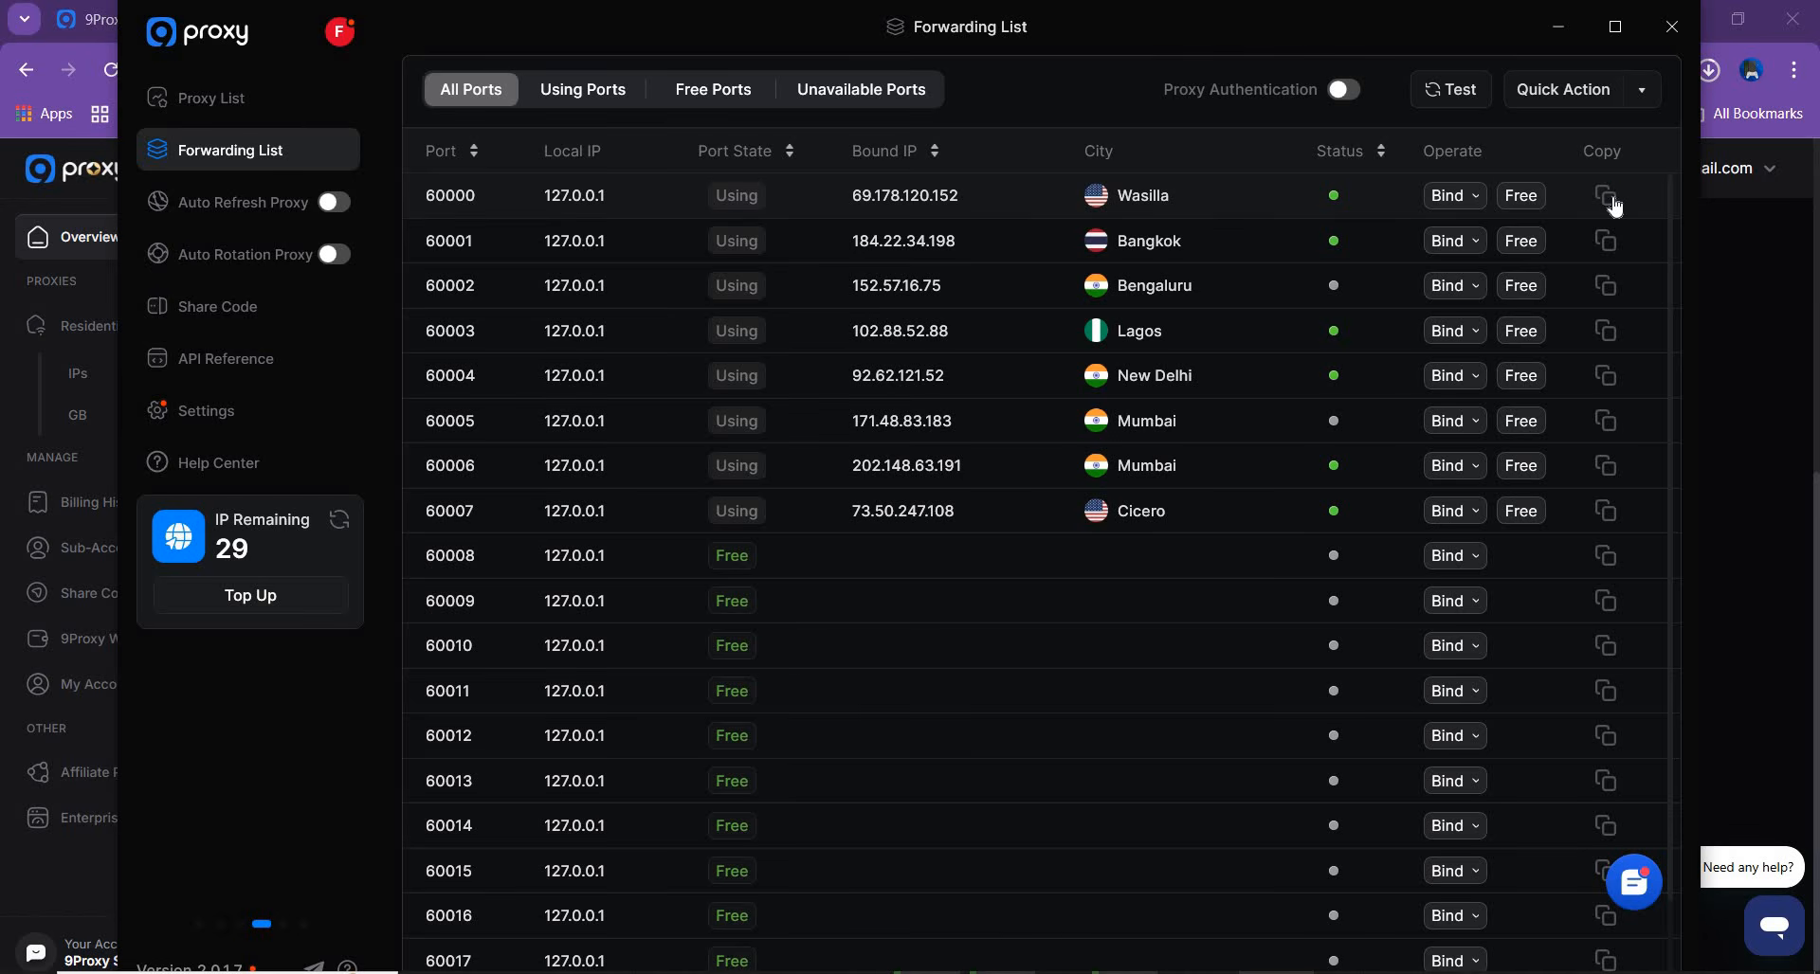
pyautogui.click(1557, 25)
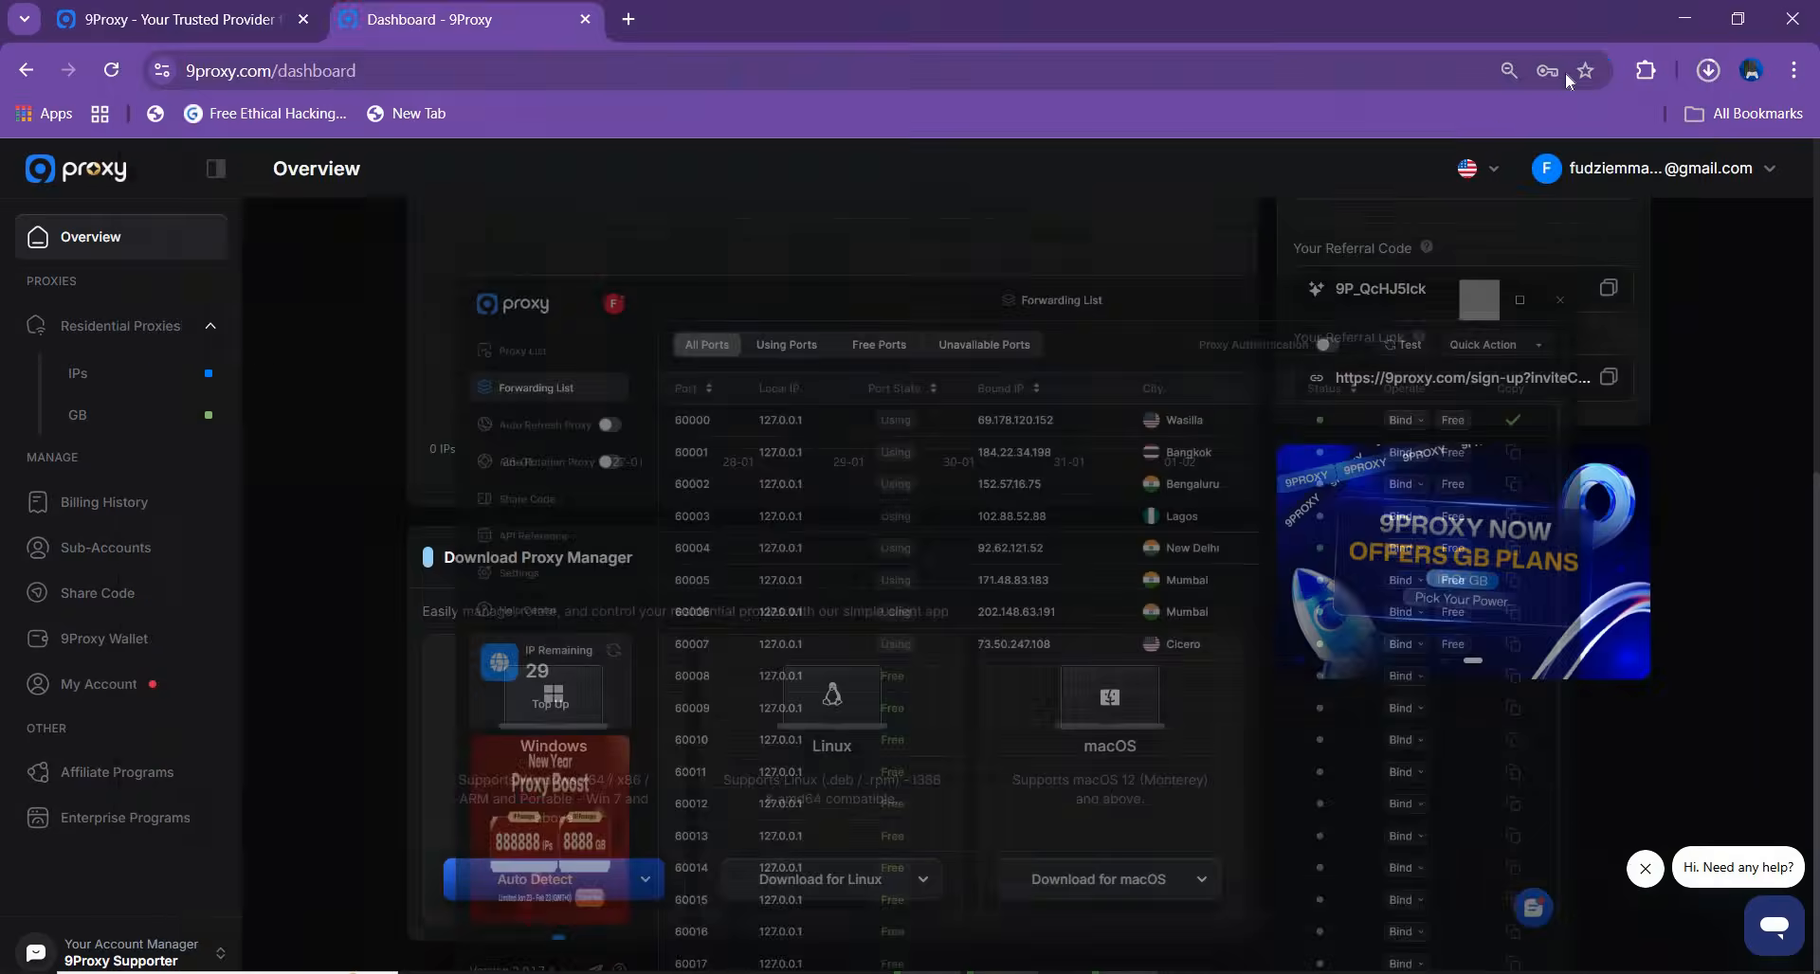
# Open the Chrome Web Store's extensions page by way of the browser's extension management
pyautogui.click(1643, 76)
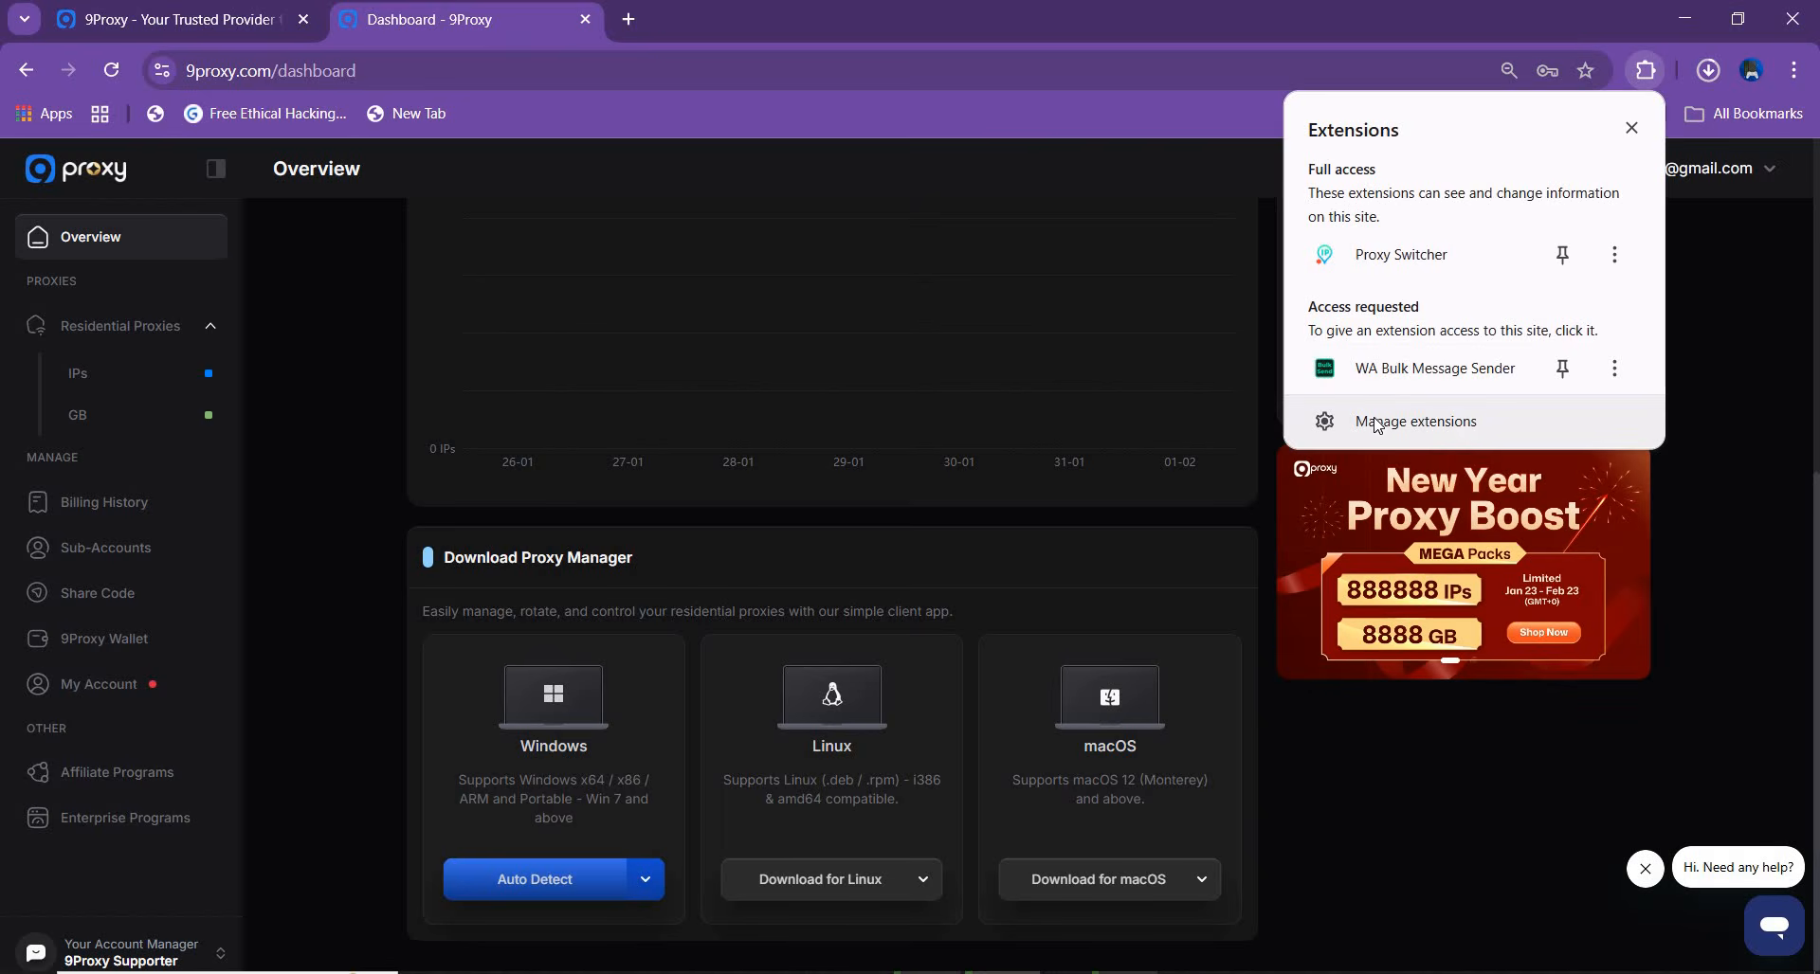
pyautogui.click(1410, 428)
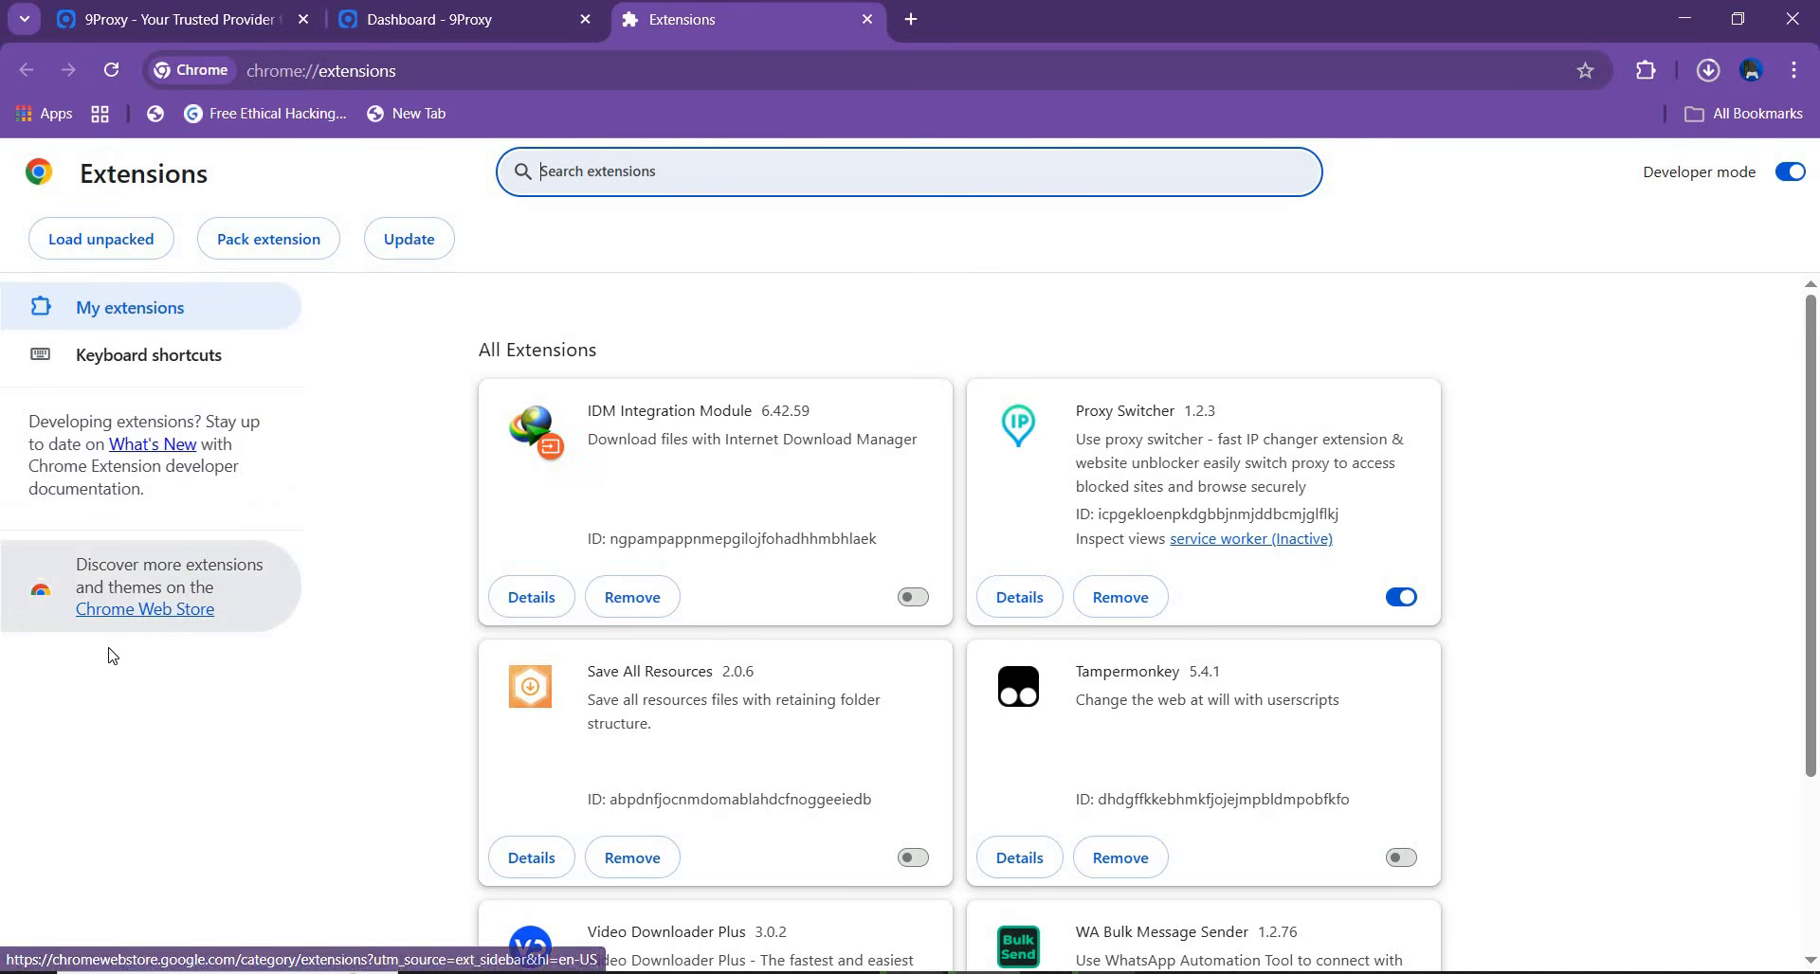
pyautogui.click(176, 616)
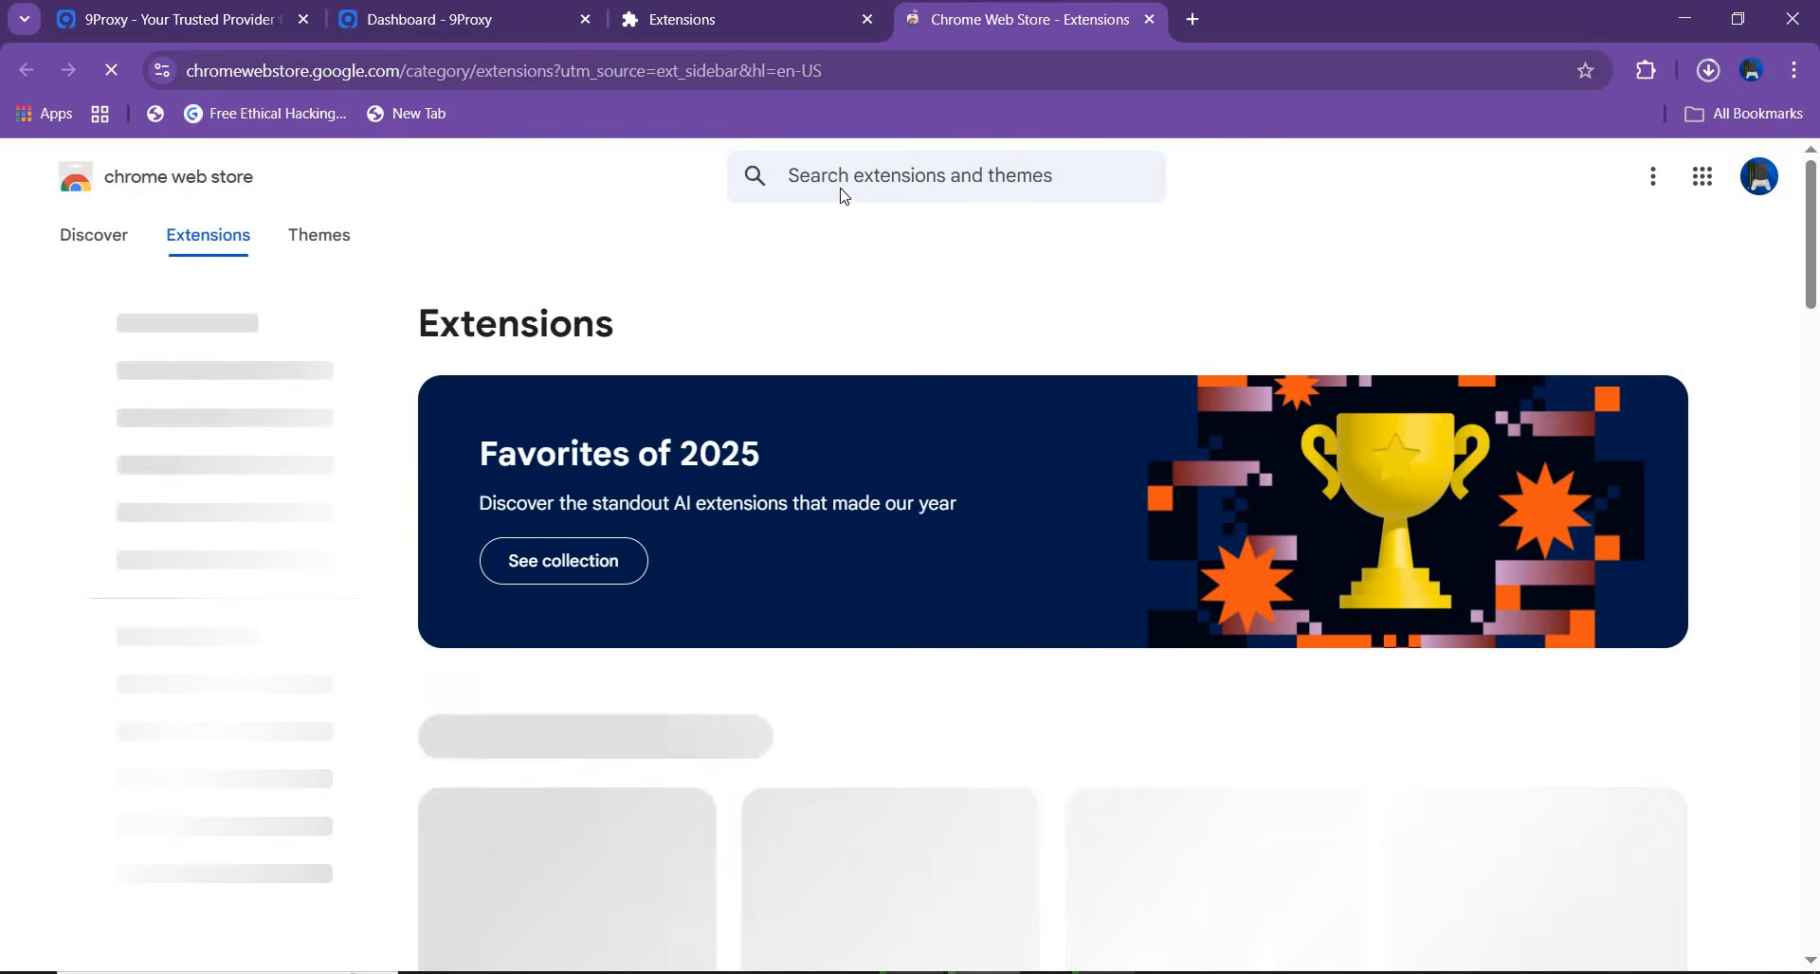
# Search the Chrome Web Store for "proxy switcher" and open the Proxy Switcher listing from proxyswitcher.us
pyautogui.click(844, 183)
pyautogui.write('proxy sw')
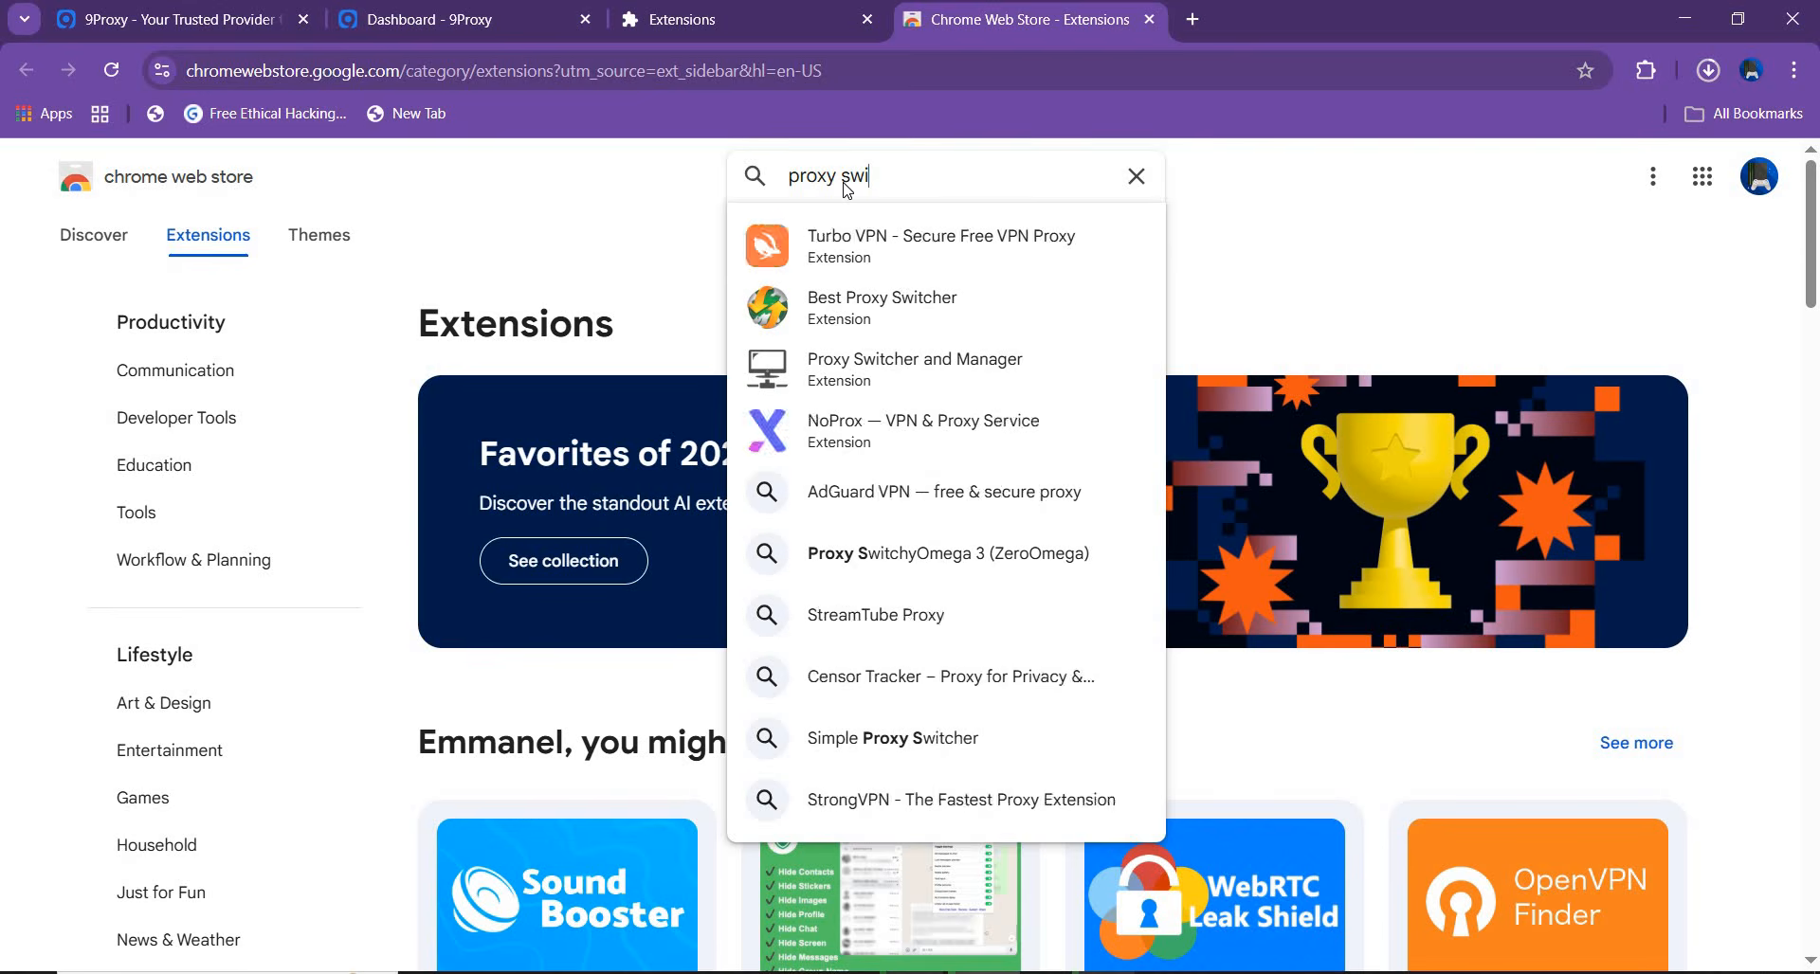
pyautogui.write('itc')
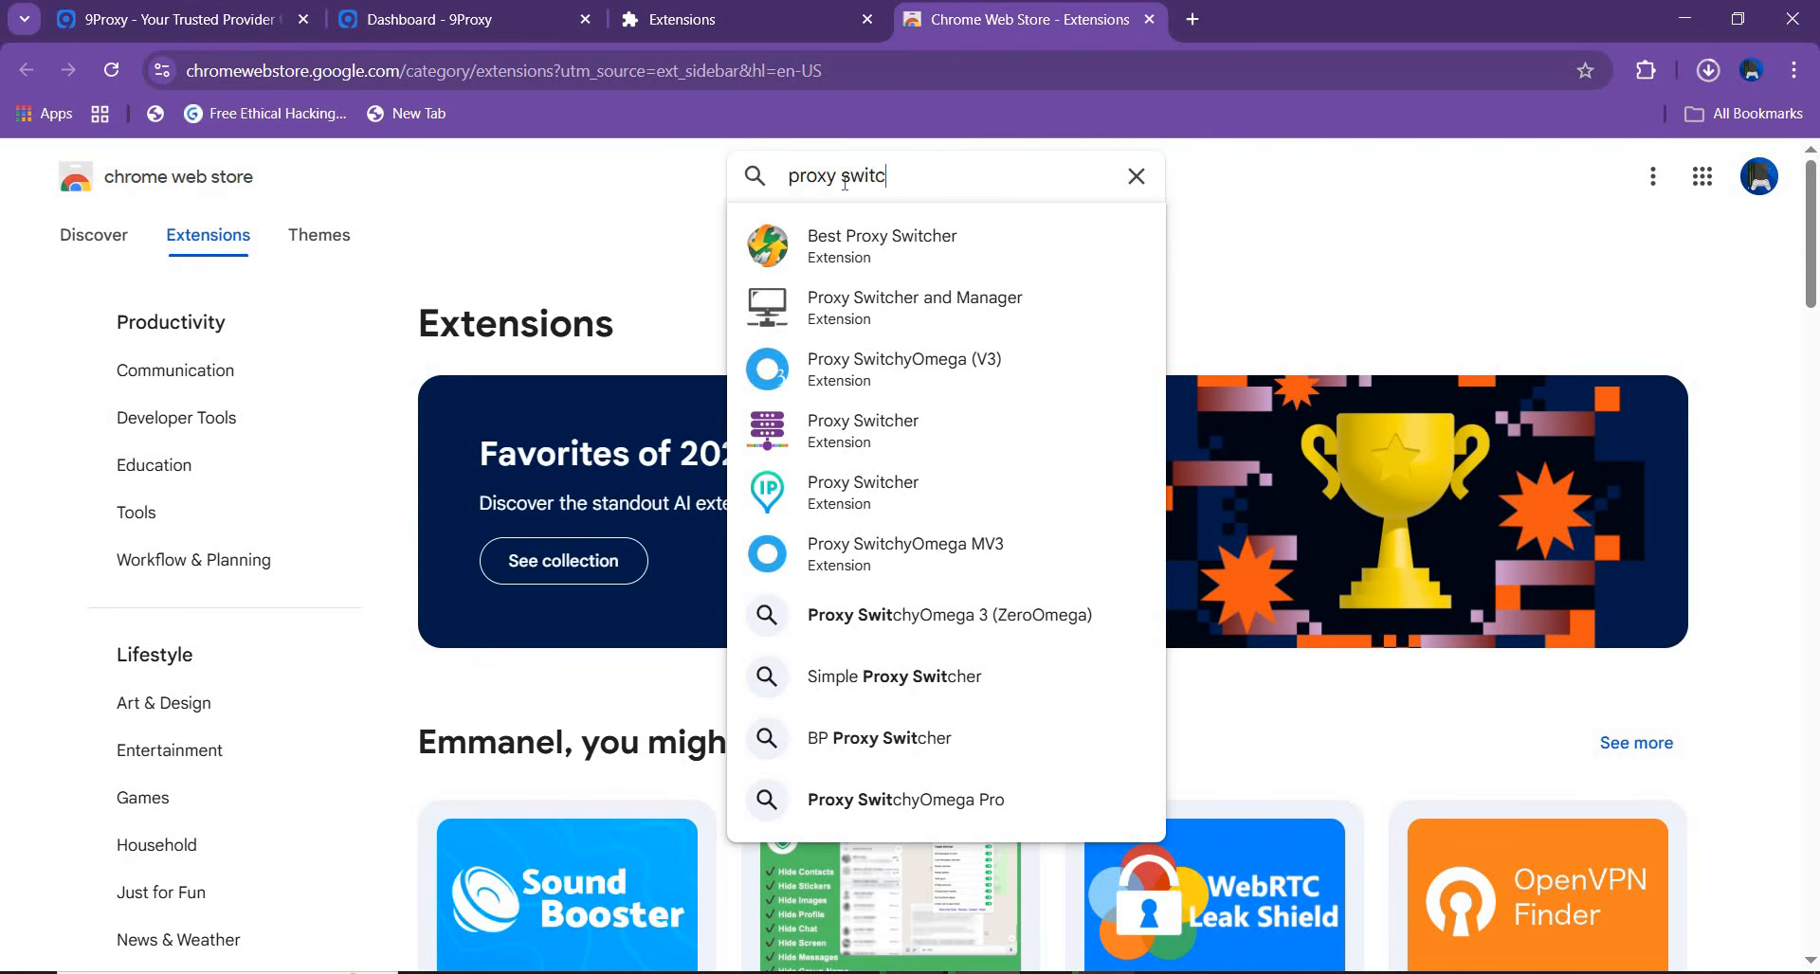
pyautogui.write('her')
pyautogui.press('Return')
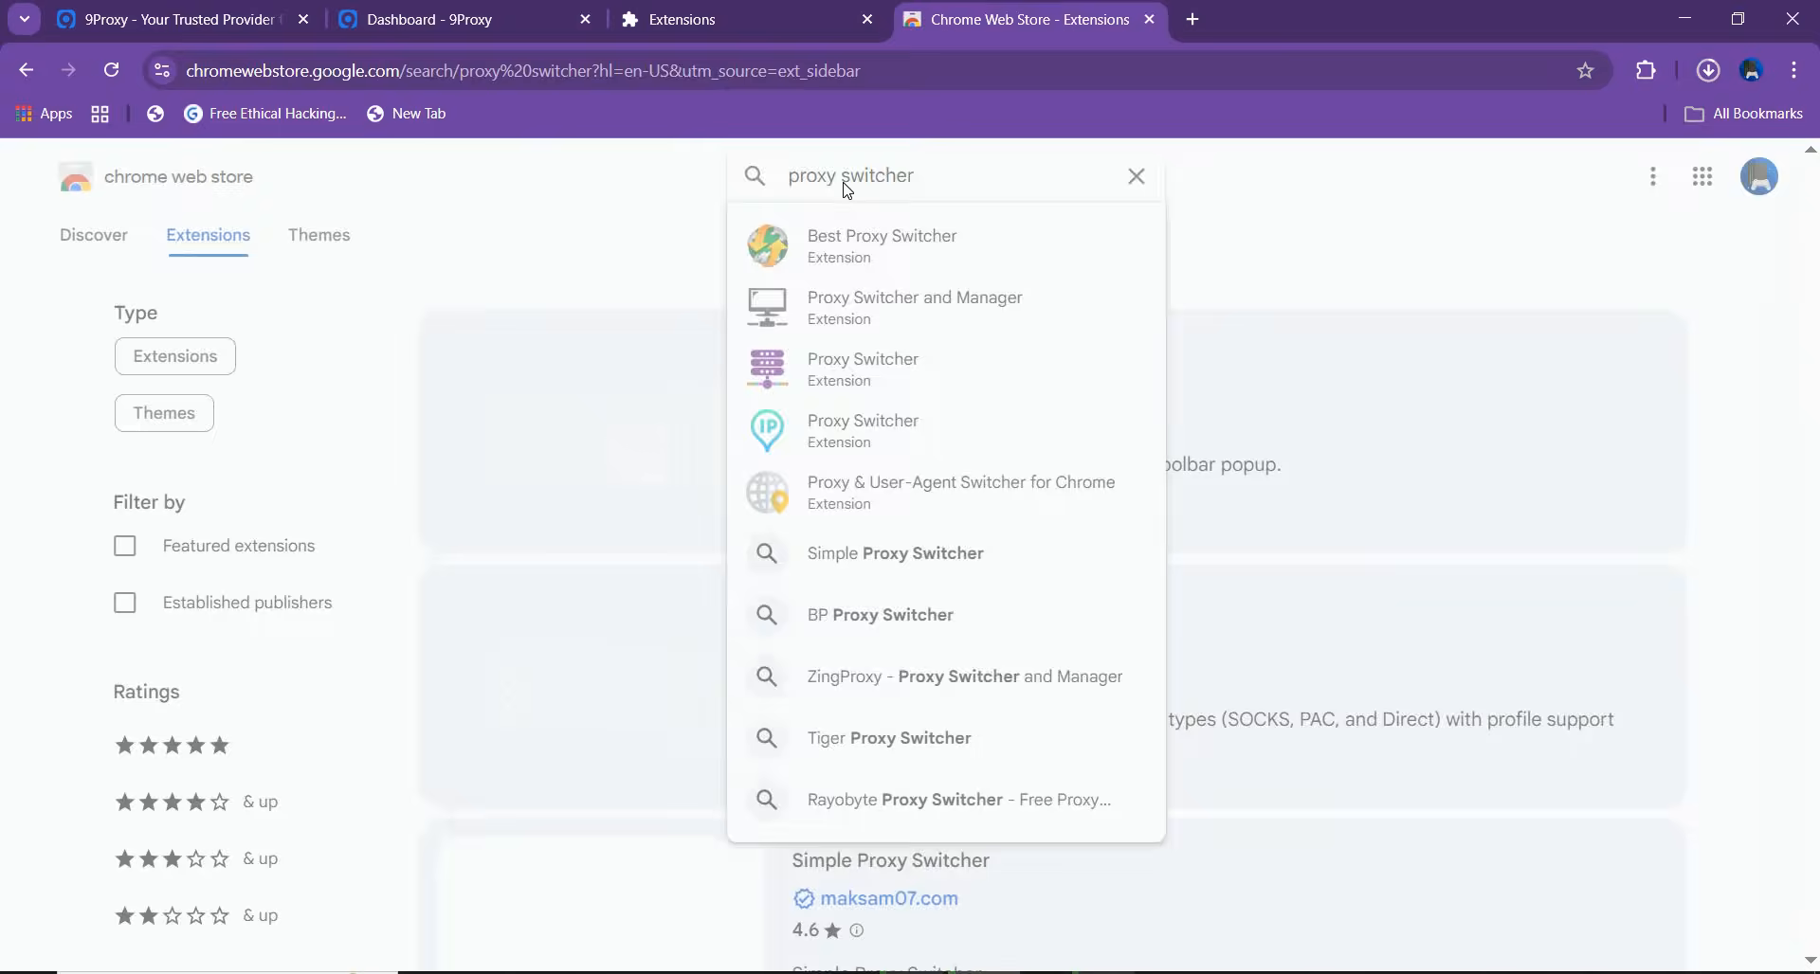
pyautogui.moveTo(1815, 275); pyautogui.dragTo(1818, 529)
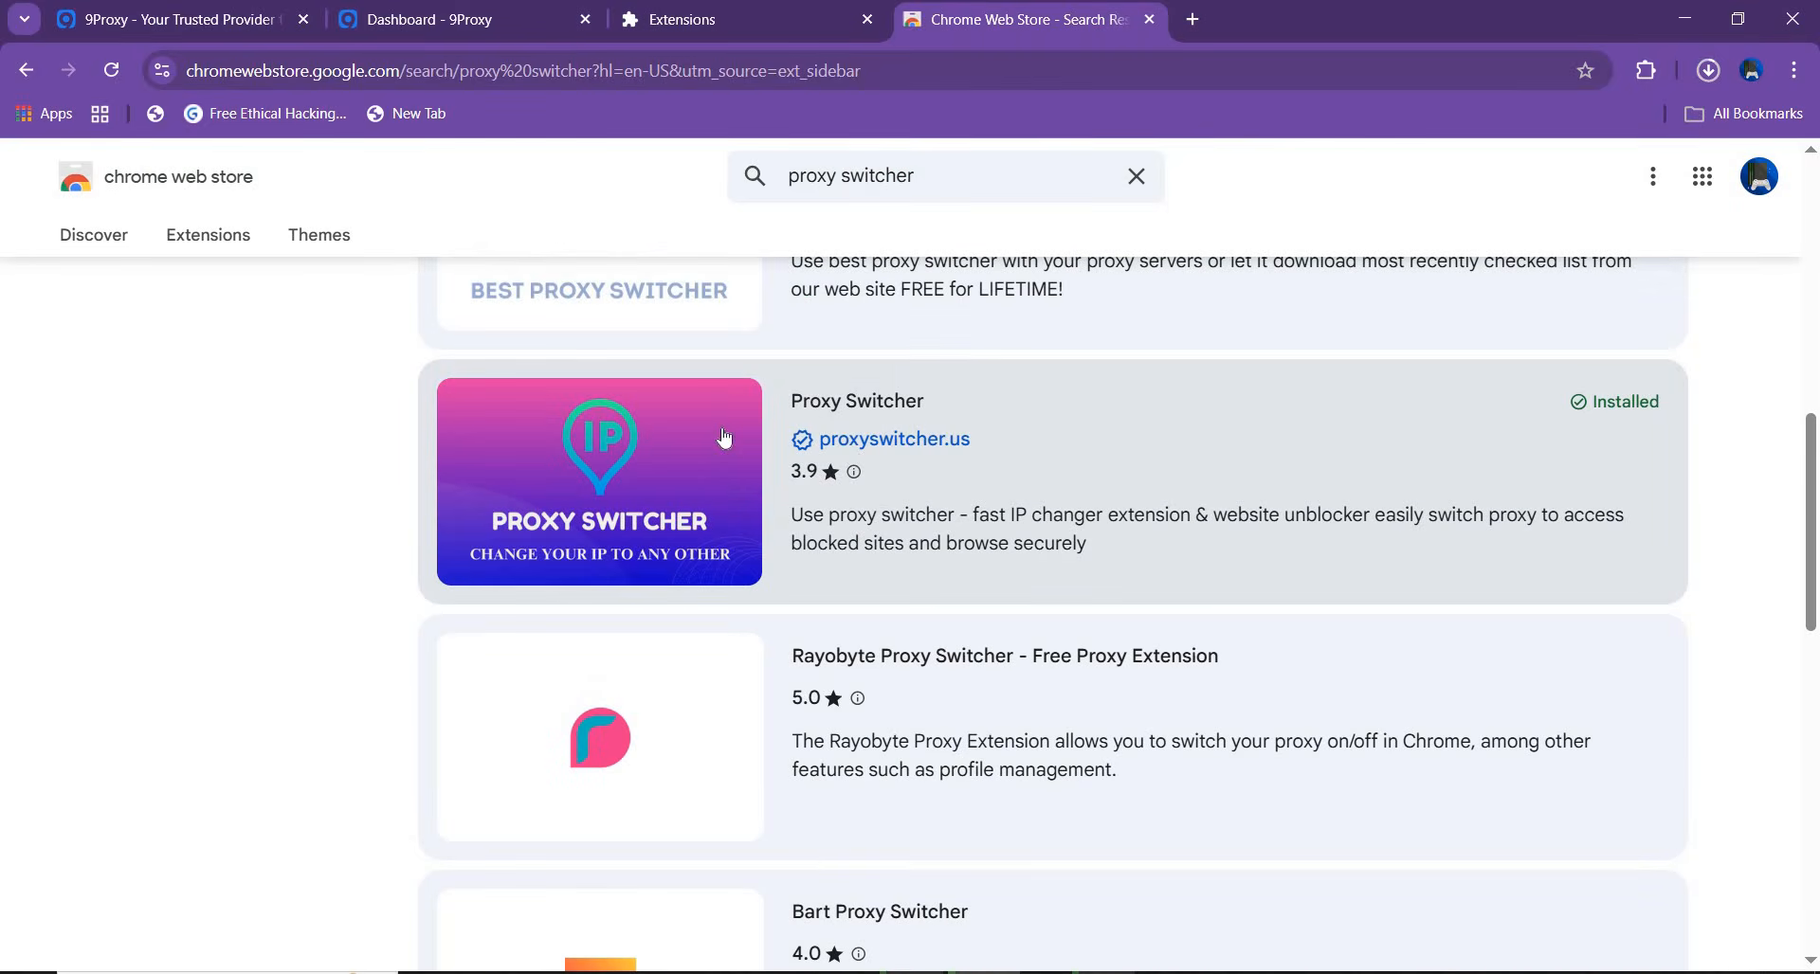
pyautogui.click(1028, 514)
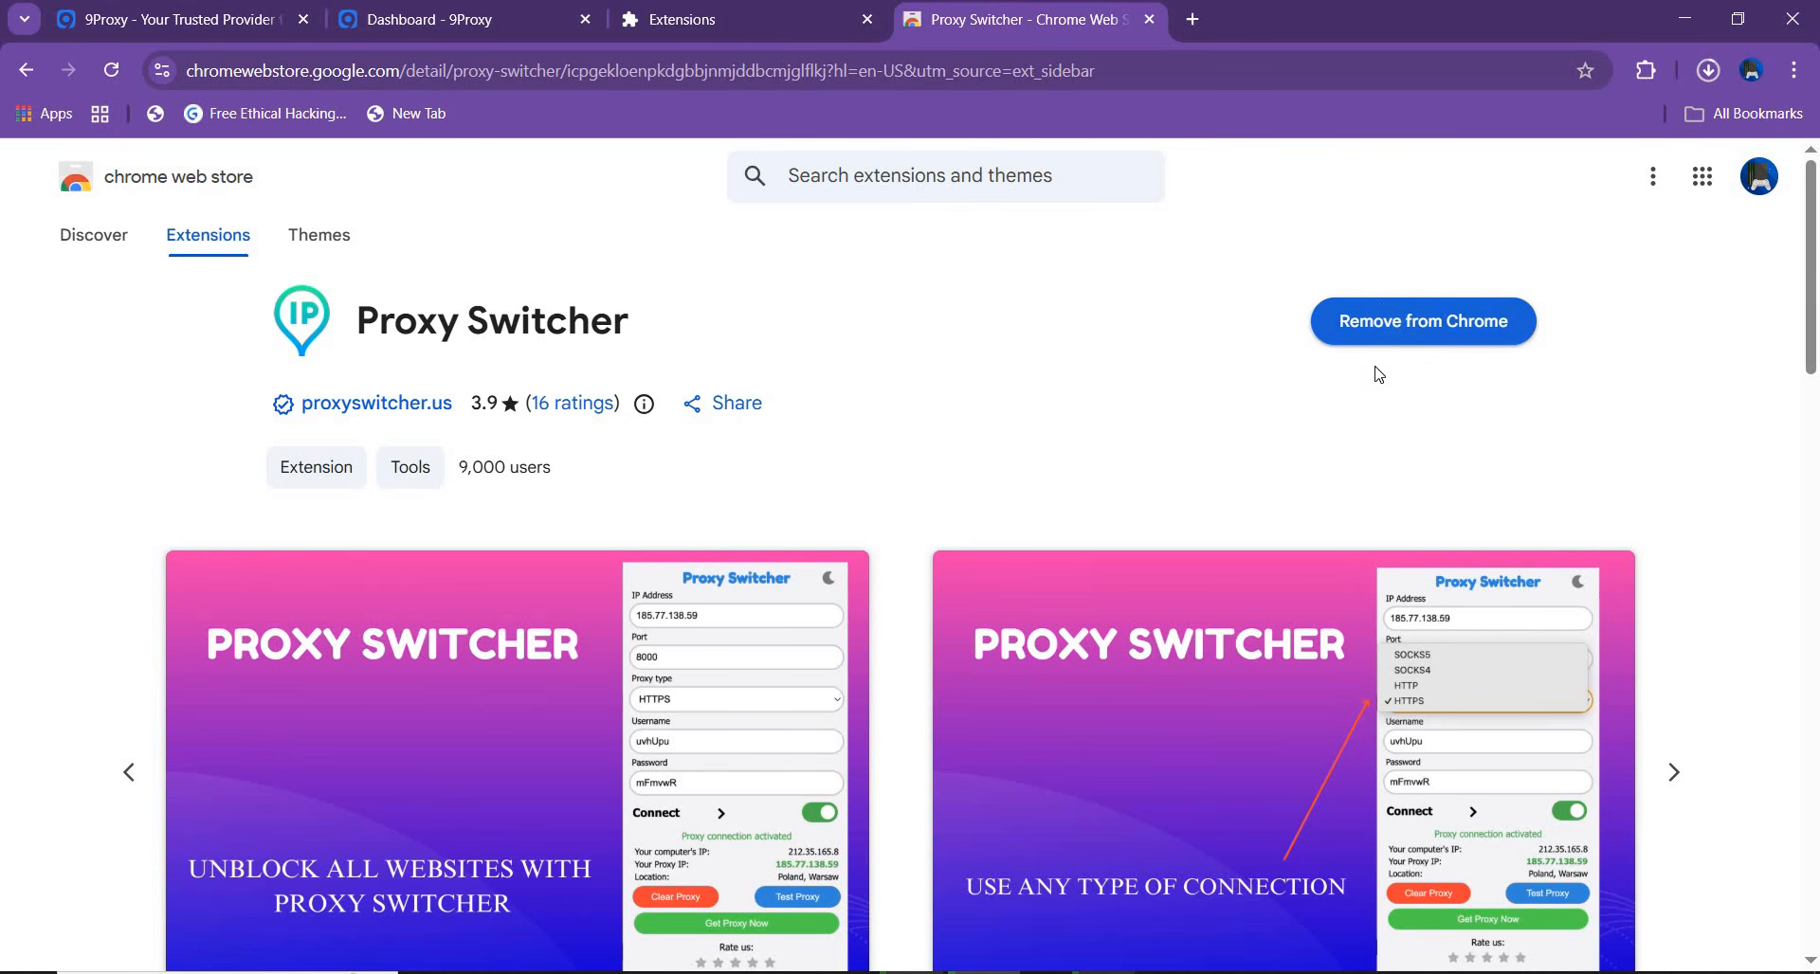
# Open the Proxy Switcher extension and replace its saved proxy with the copied address 127.0.0.1 and port 60000
pyautogui.click(1646, 72)
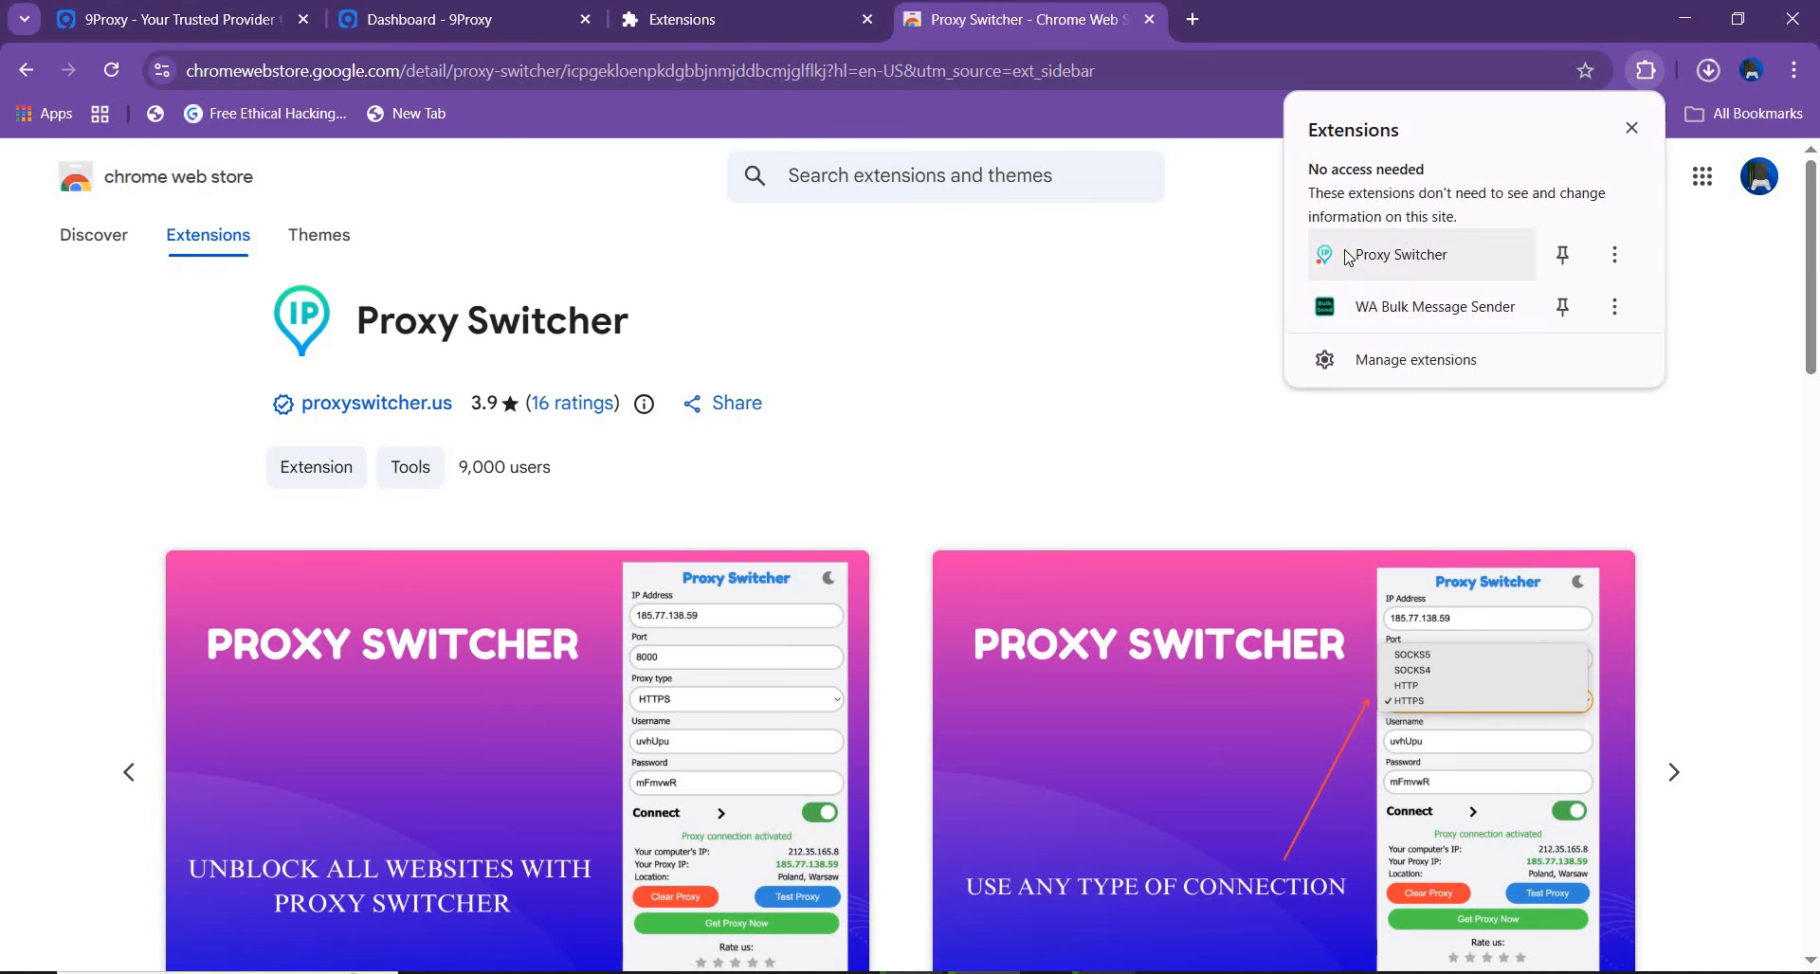
pyautogui.click(1353, 258)
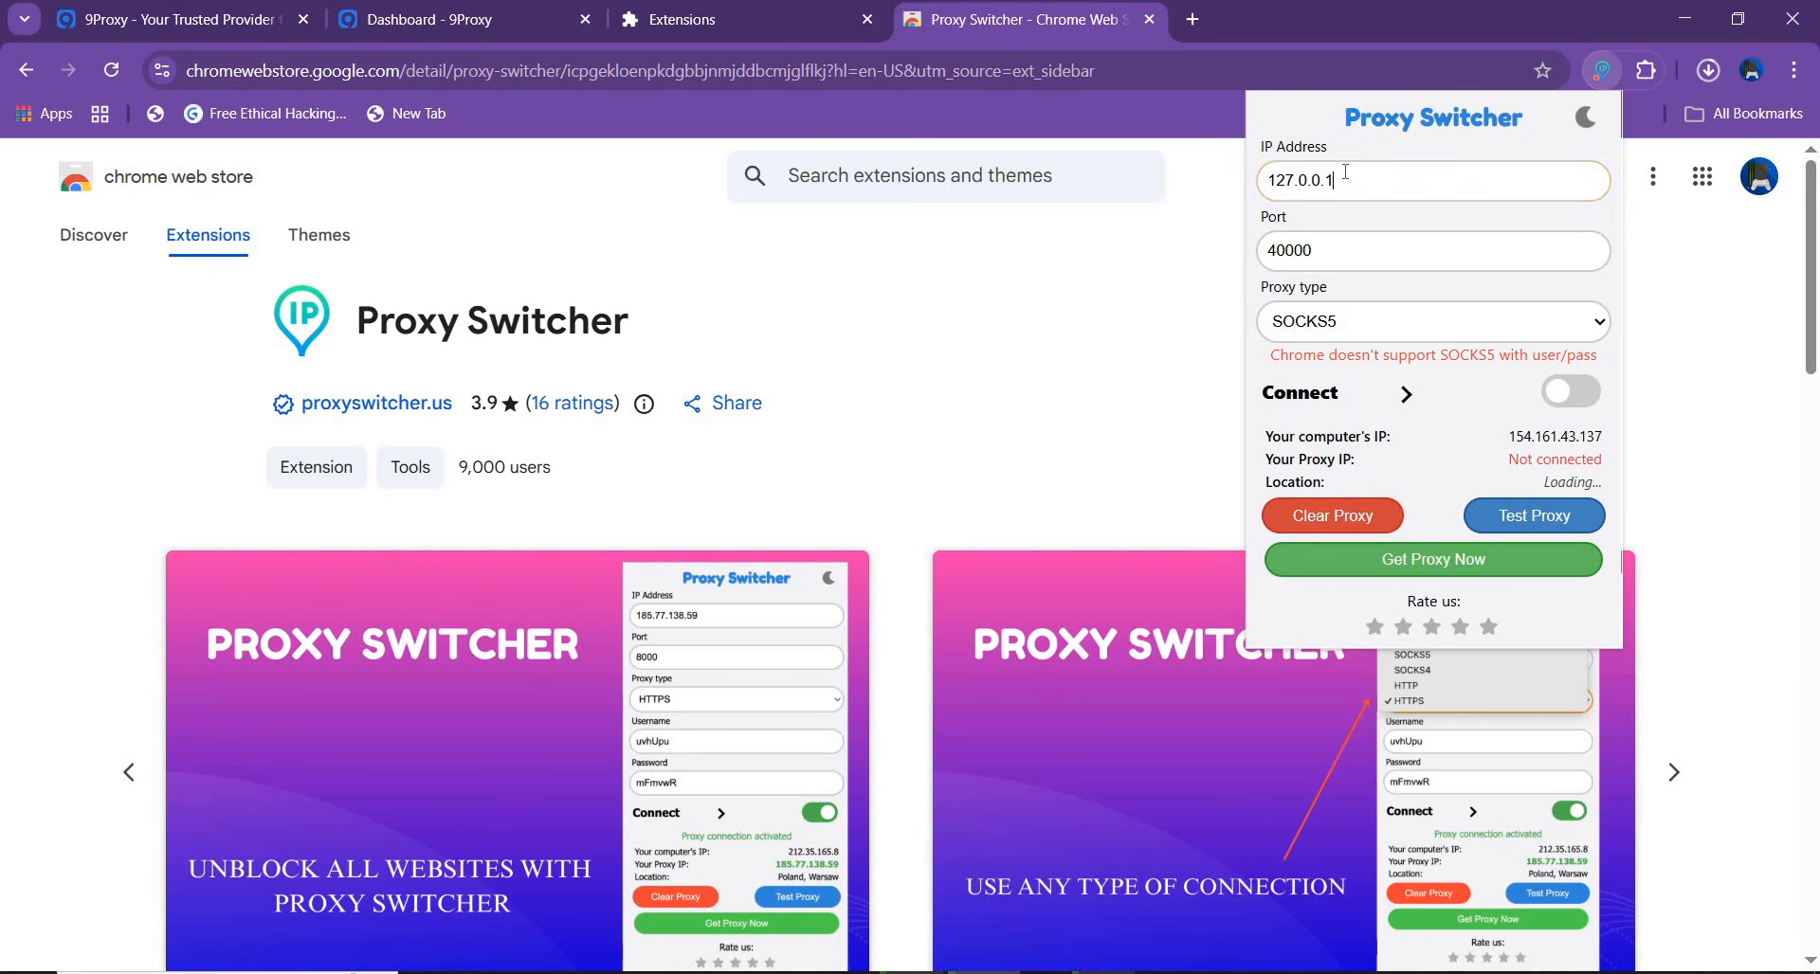
pyautogui.doubleClick(1345, 172)
pyautogui.press('BackSpace')
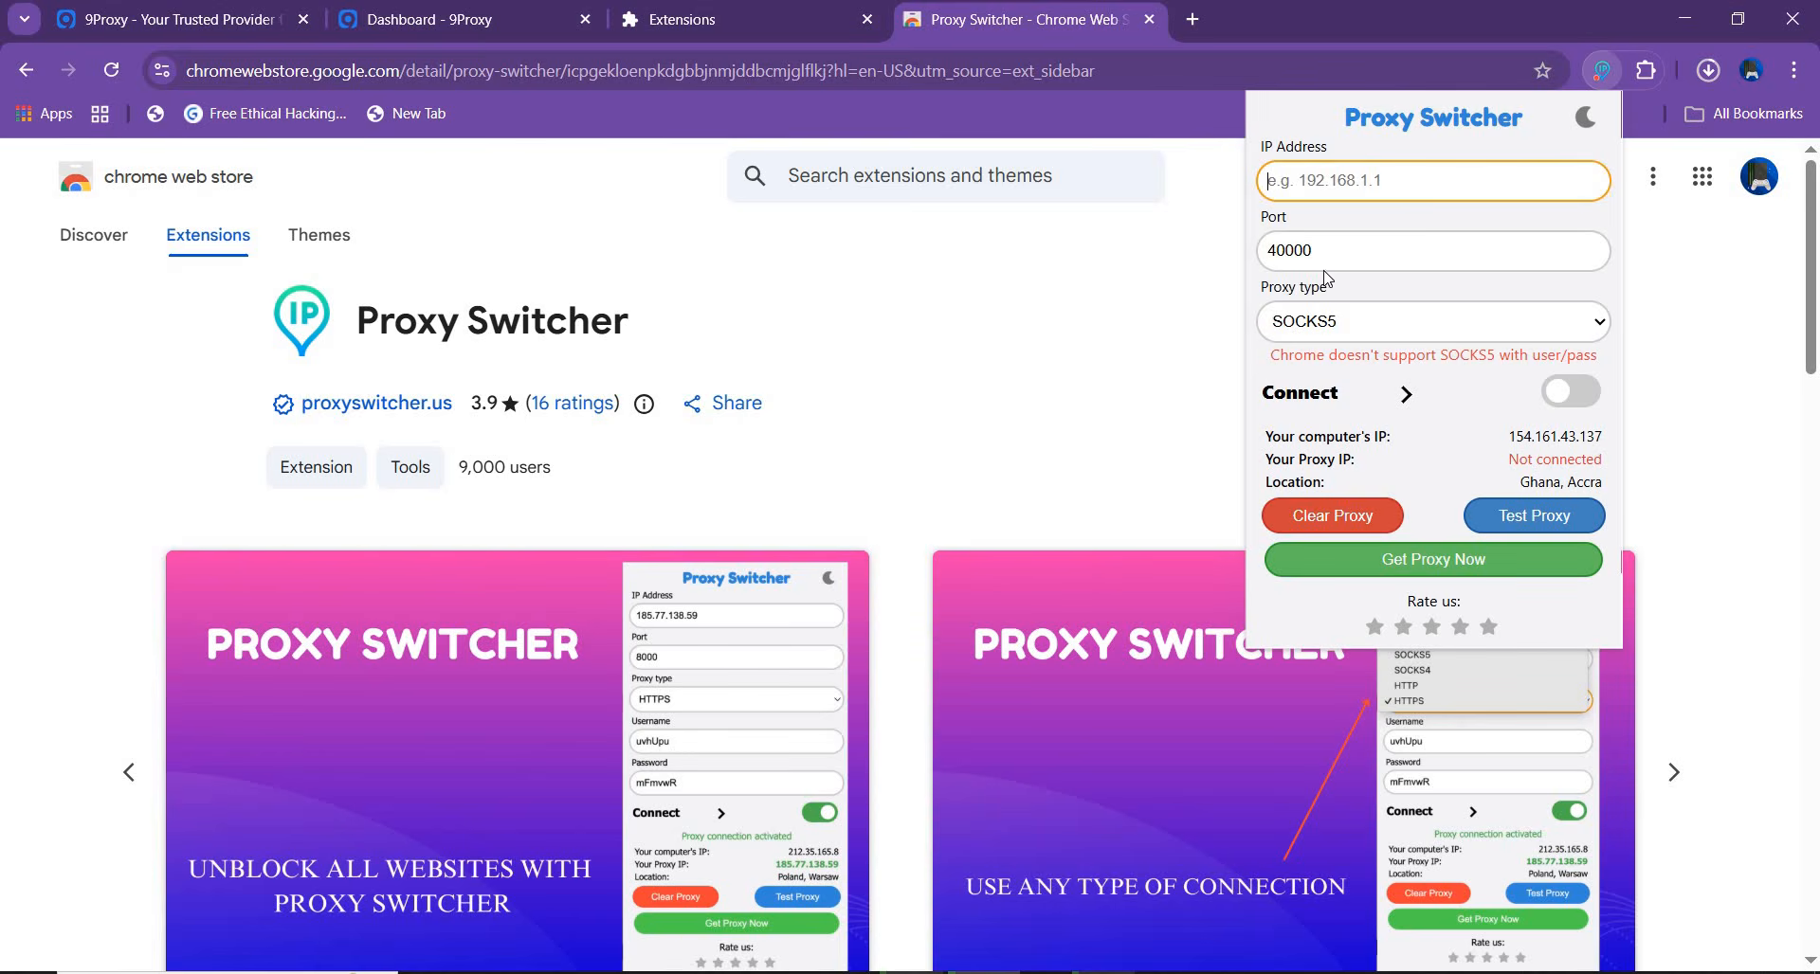
pyautogui.doubleClick(1337, 242)
pyautogui.press('BackSpace')
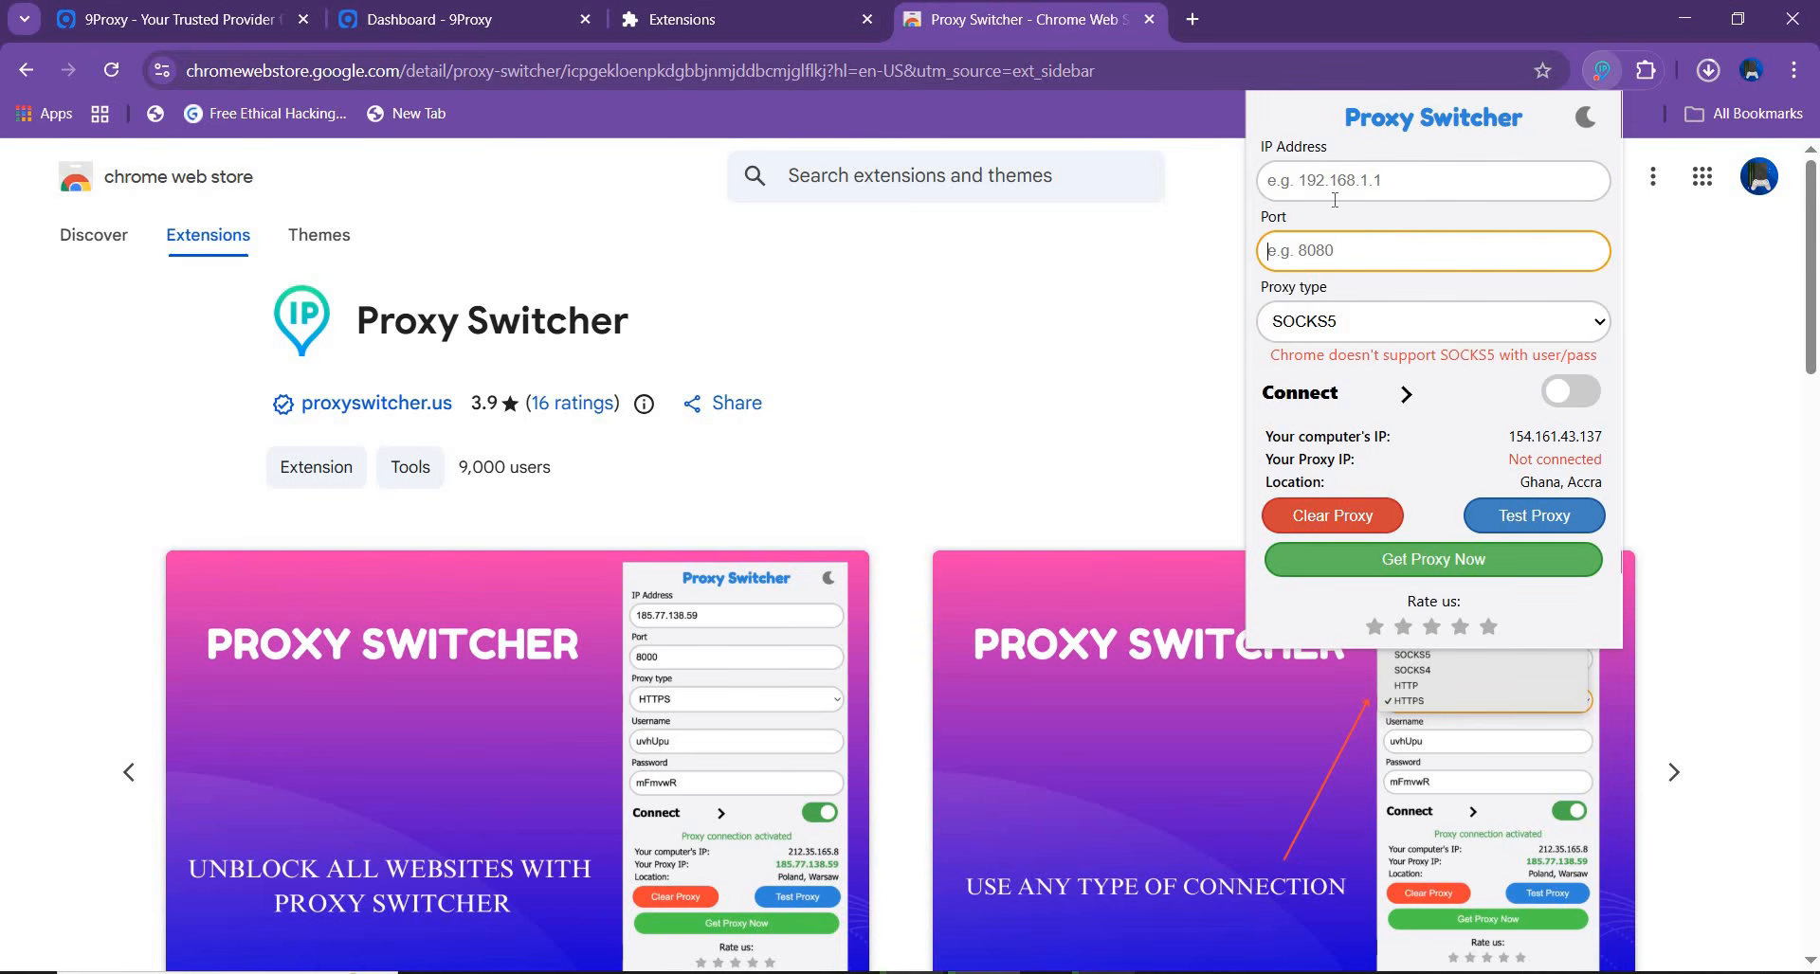
pyautogui.click(1330, 178)
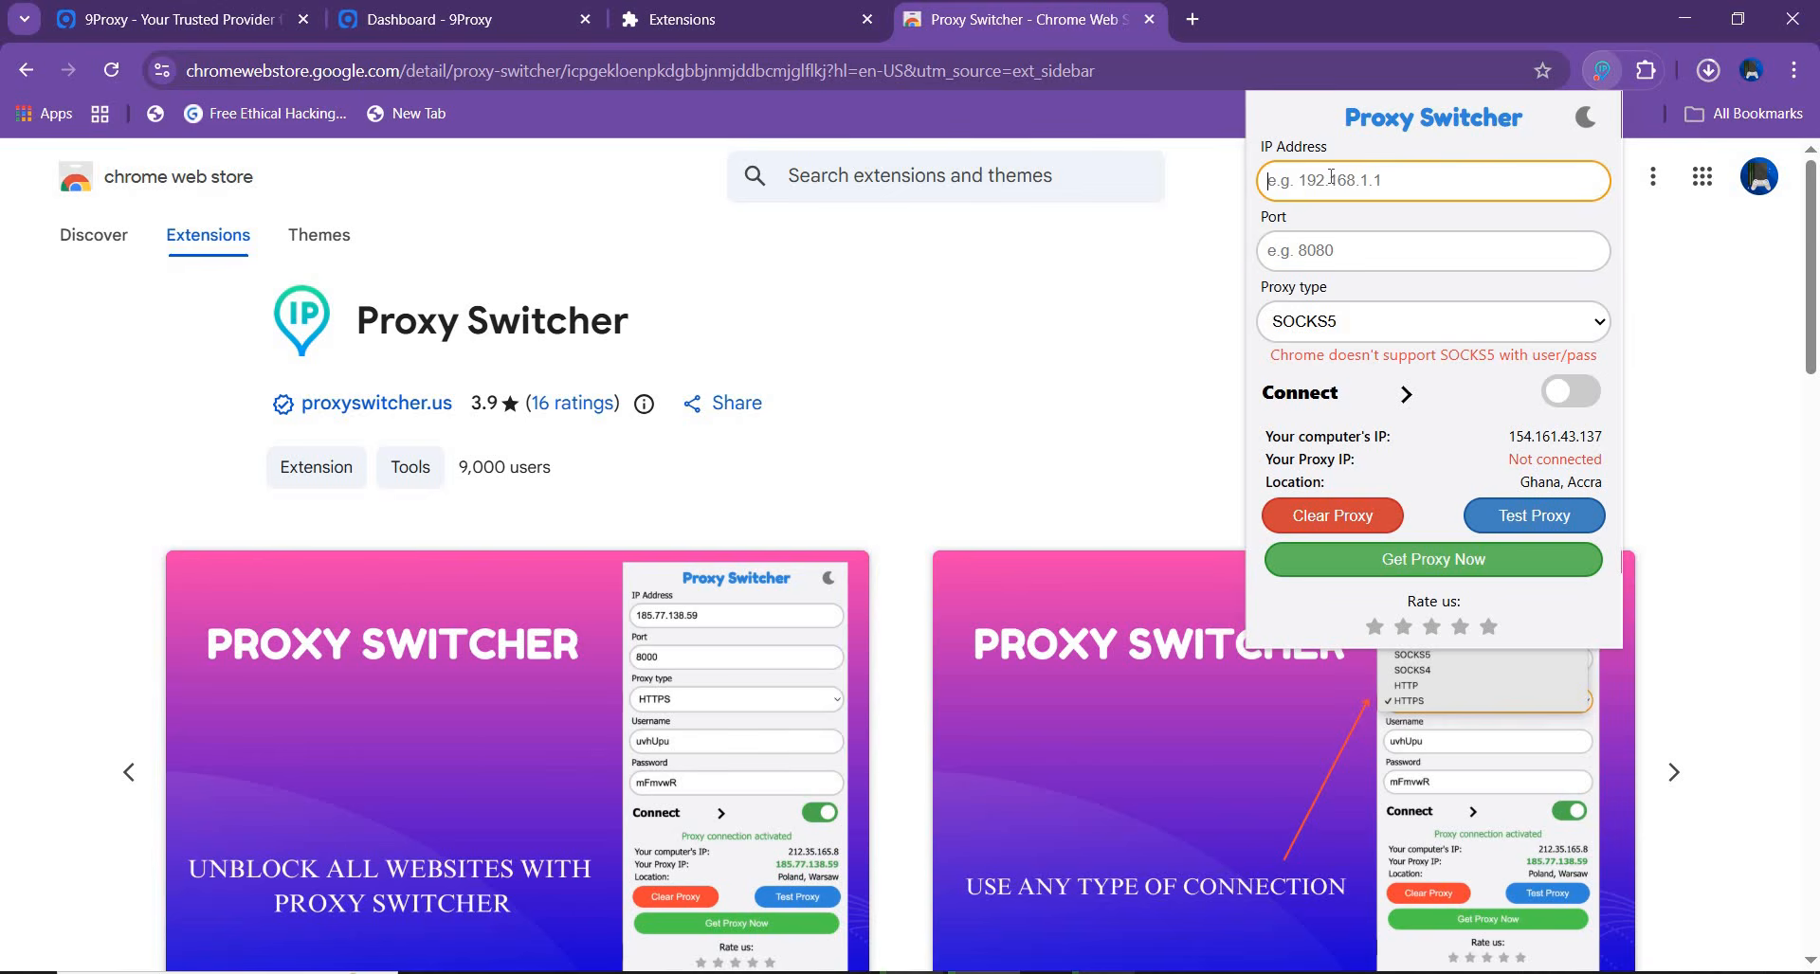
pyautogui.write('127.0.0.1:60000')
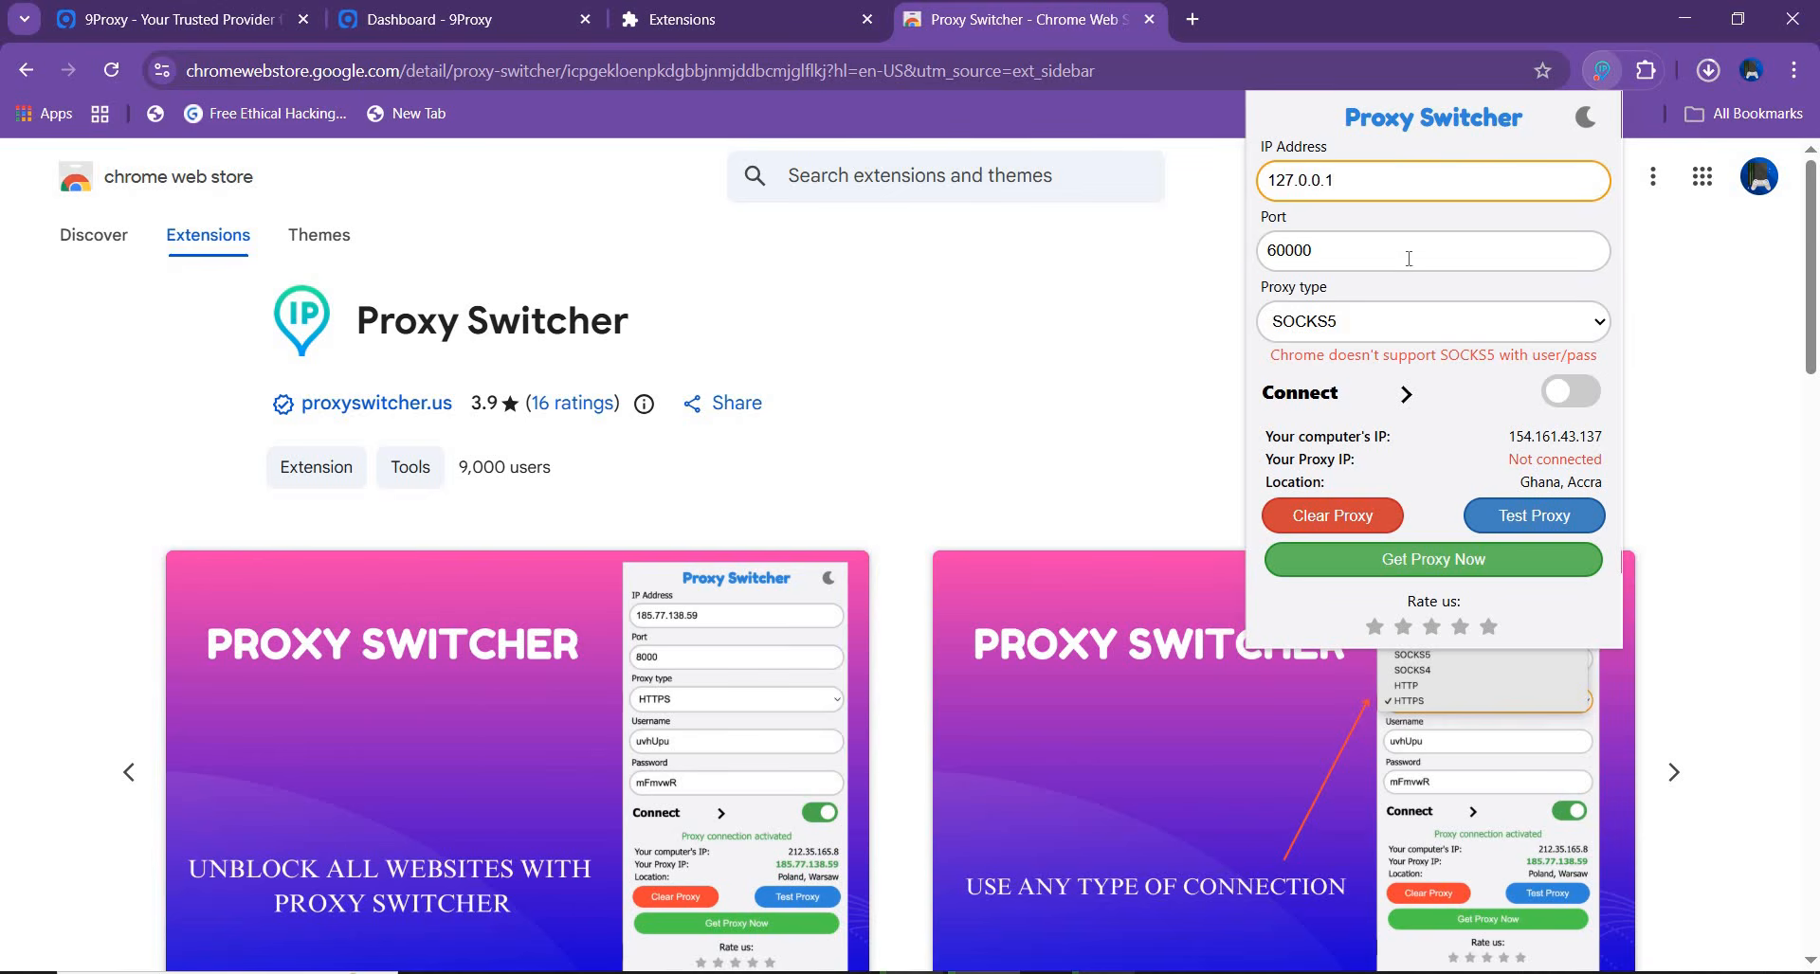
# Choose SOCKS5 as the proxy type and connect the proxy in Proxy Switcher
pyautogui.click(1421, 322)
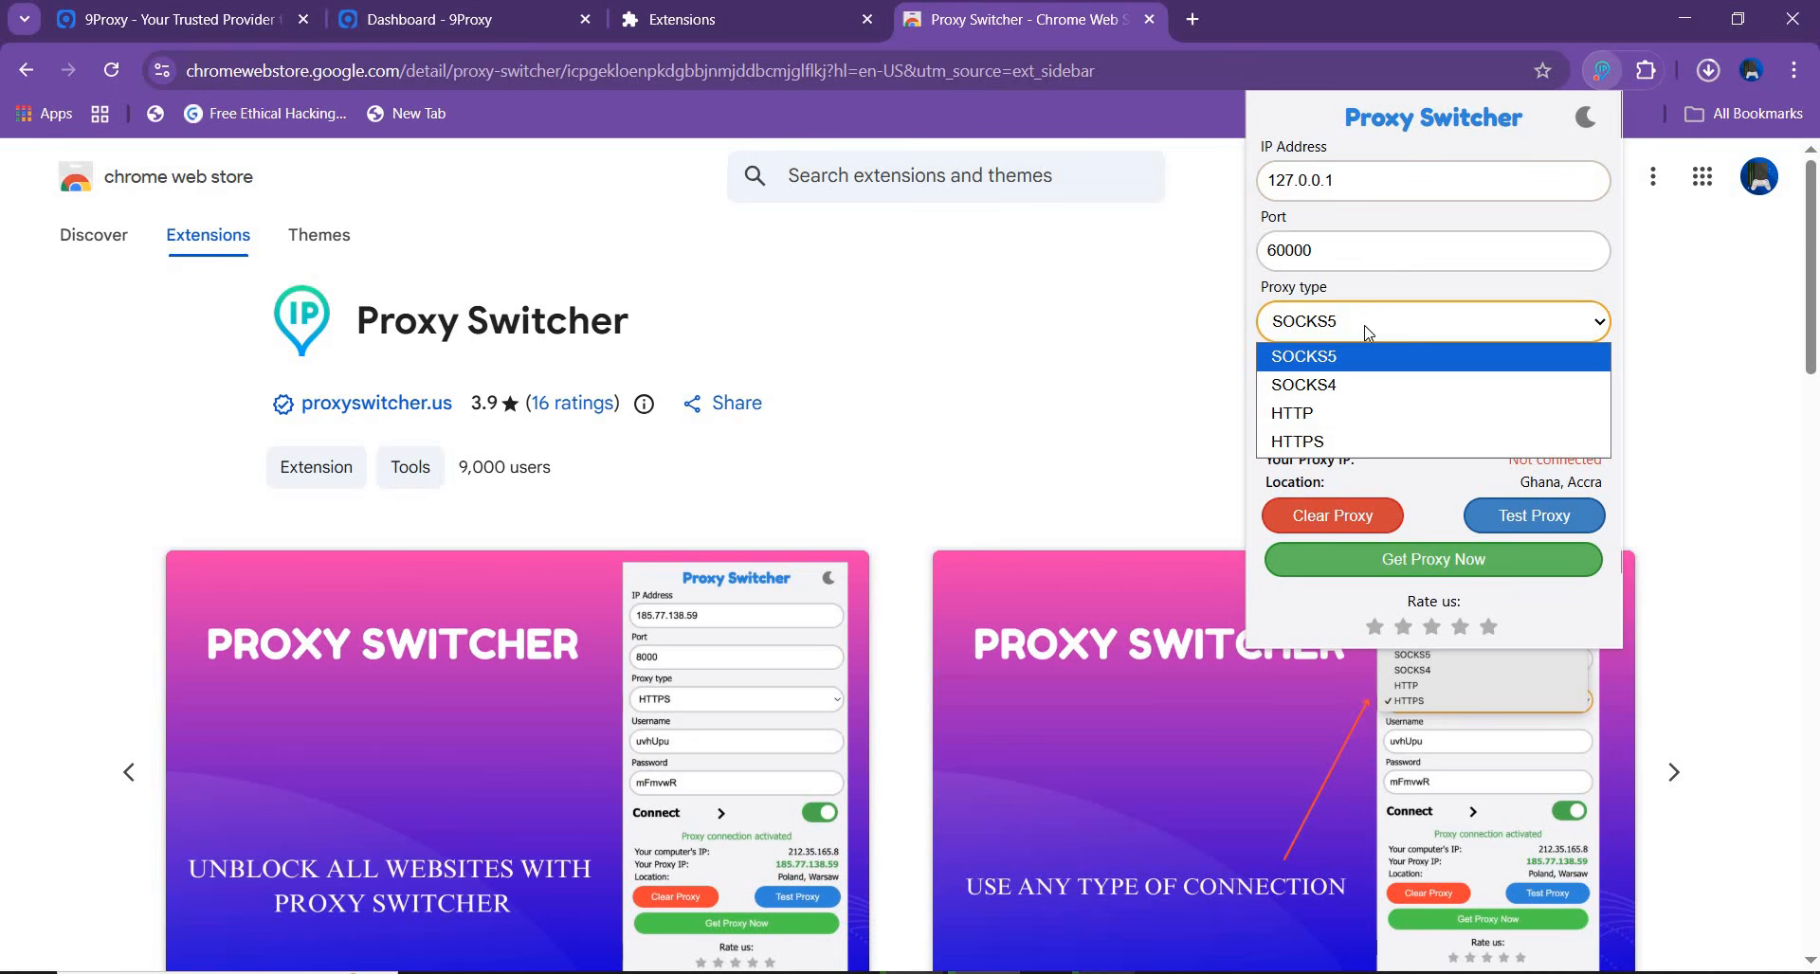
pyautogui.click(1311, 368)
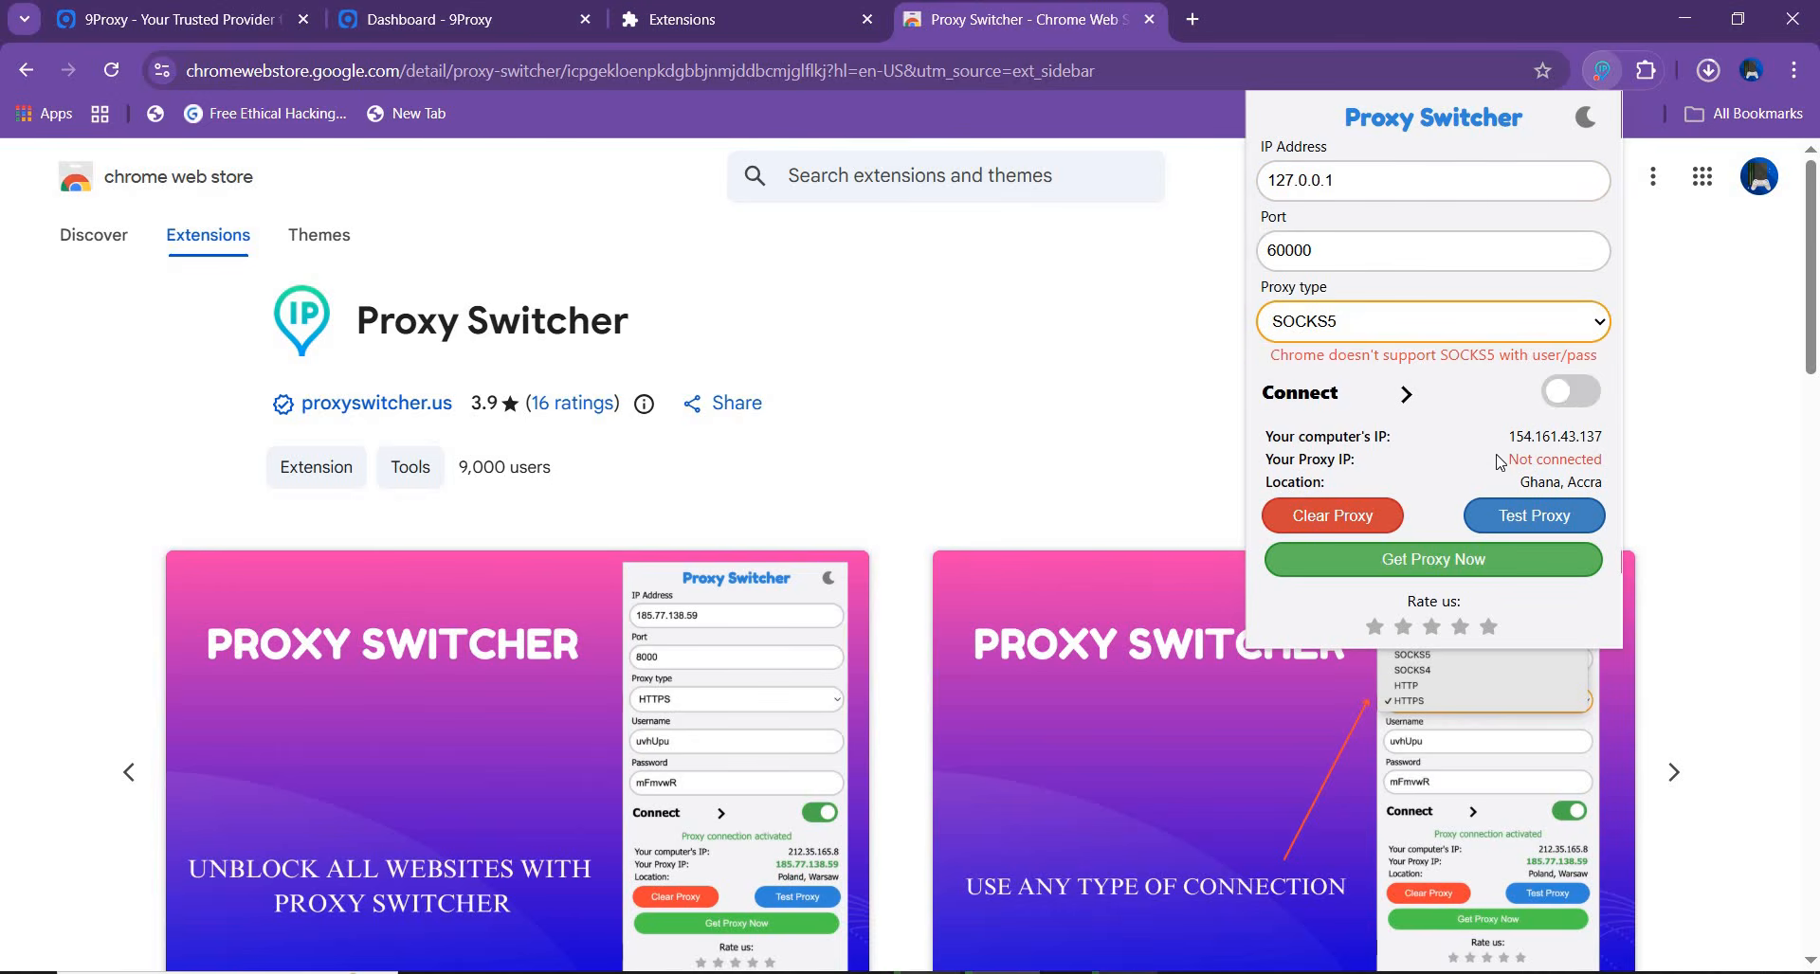
pyautogui.click(1574, 395)
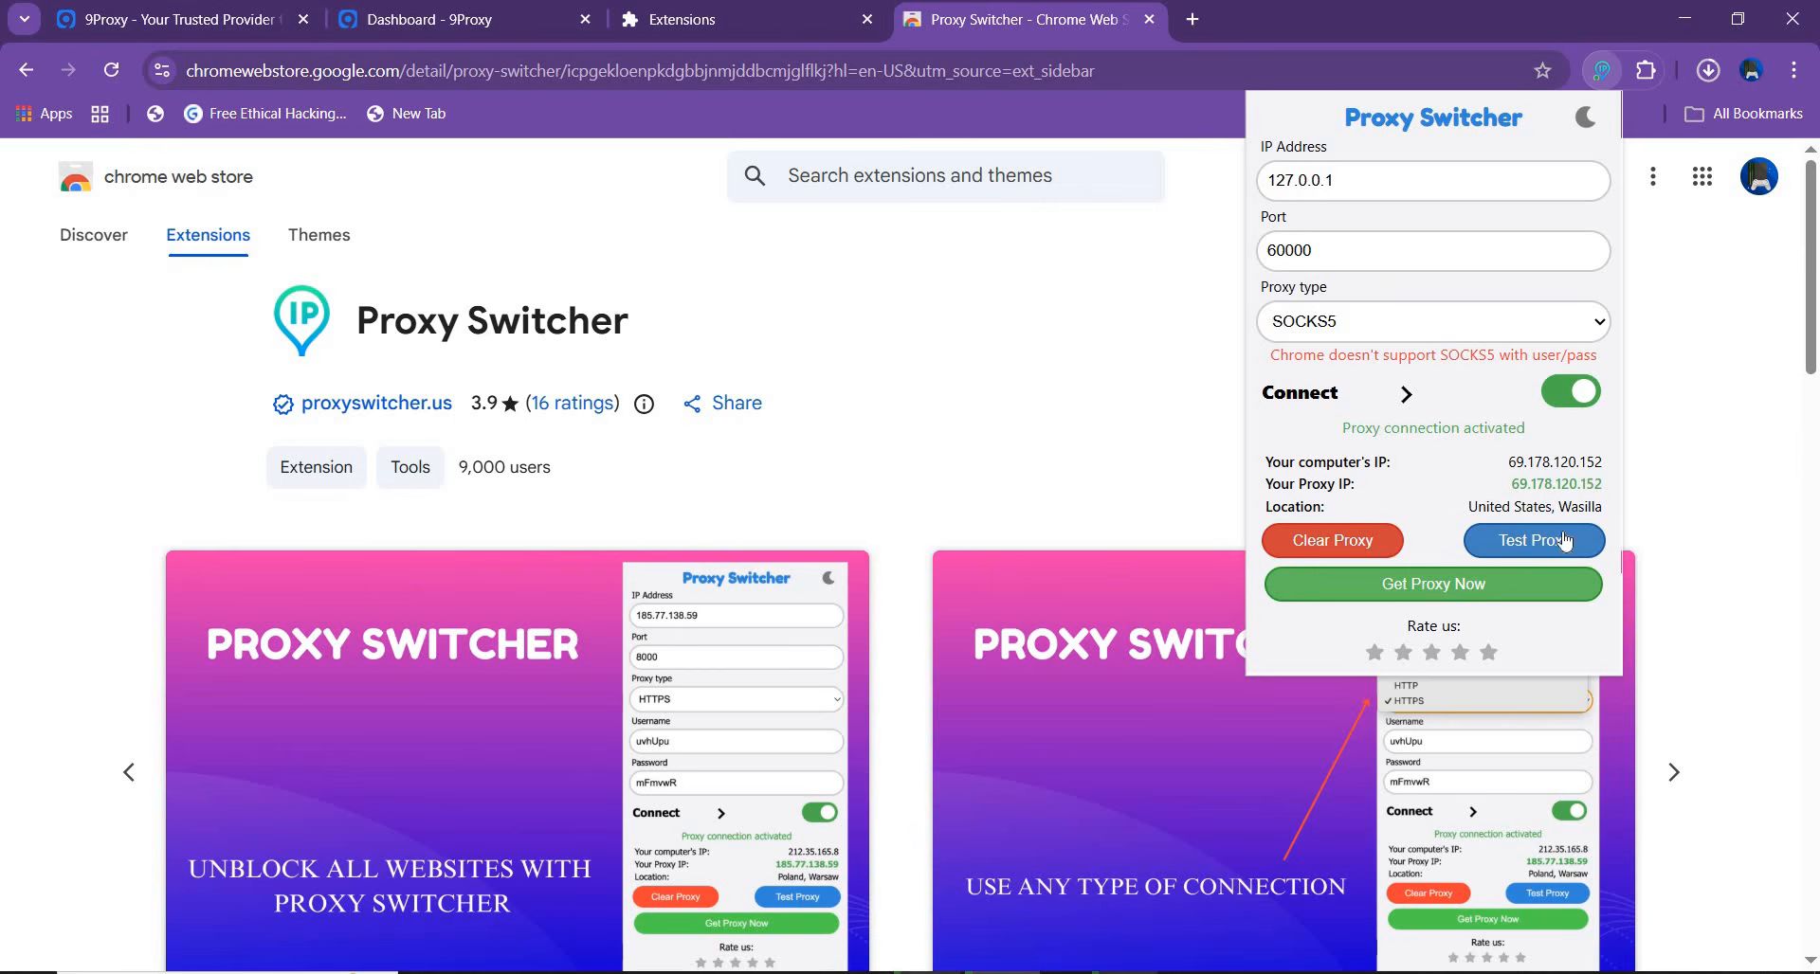
pyautogui.click(1214, 388)
# Open whoer.net in a new tab and examine the IP address, location and connection details it reports
pyautogui.click(1191, 20)
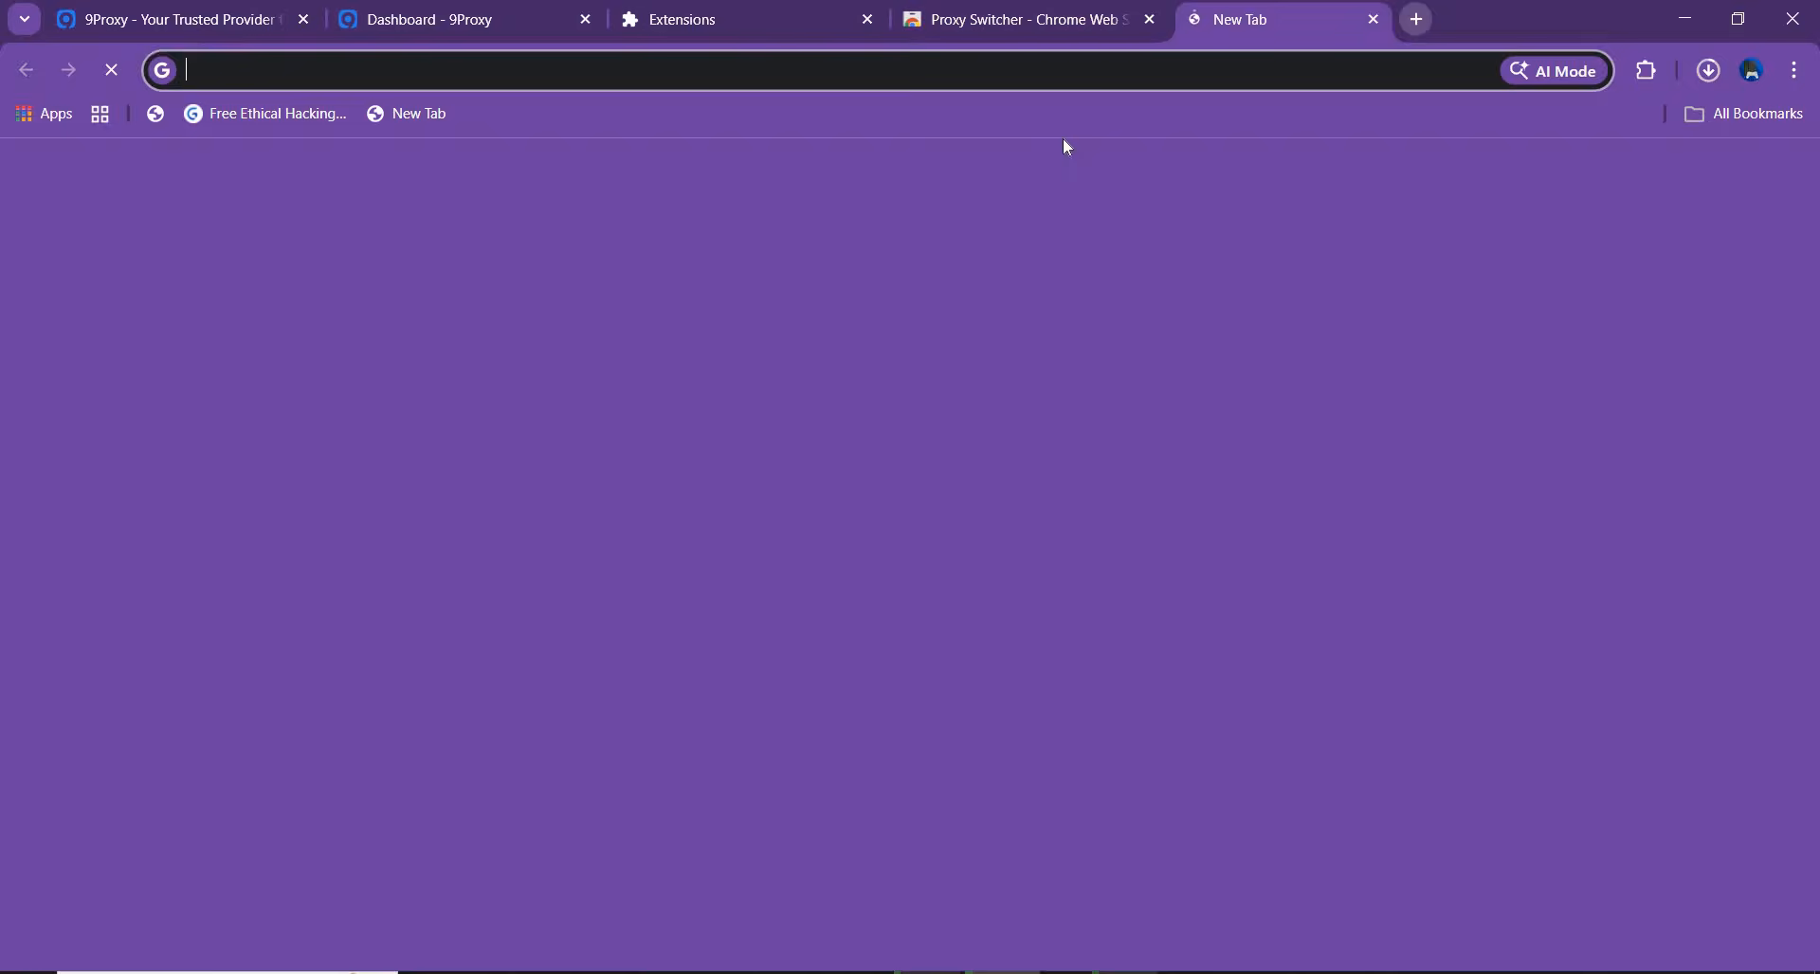
pyautogui.click(1049, 84)
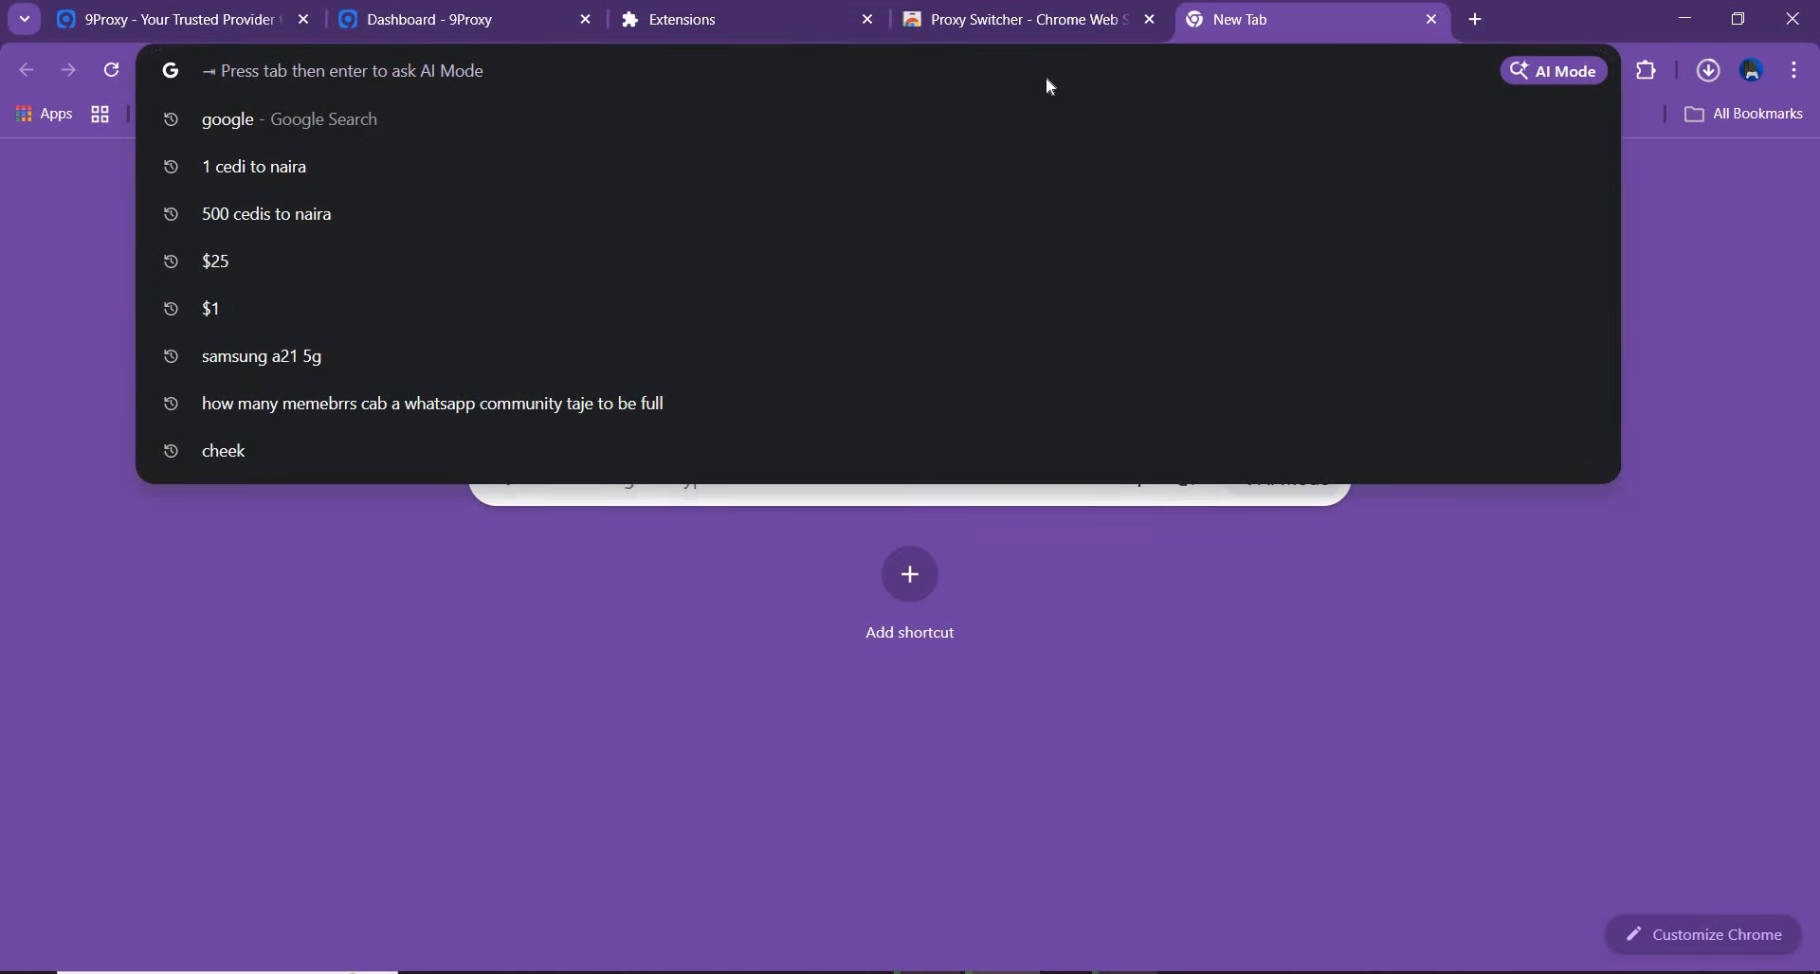
pyautogui.write('whoer')
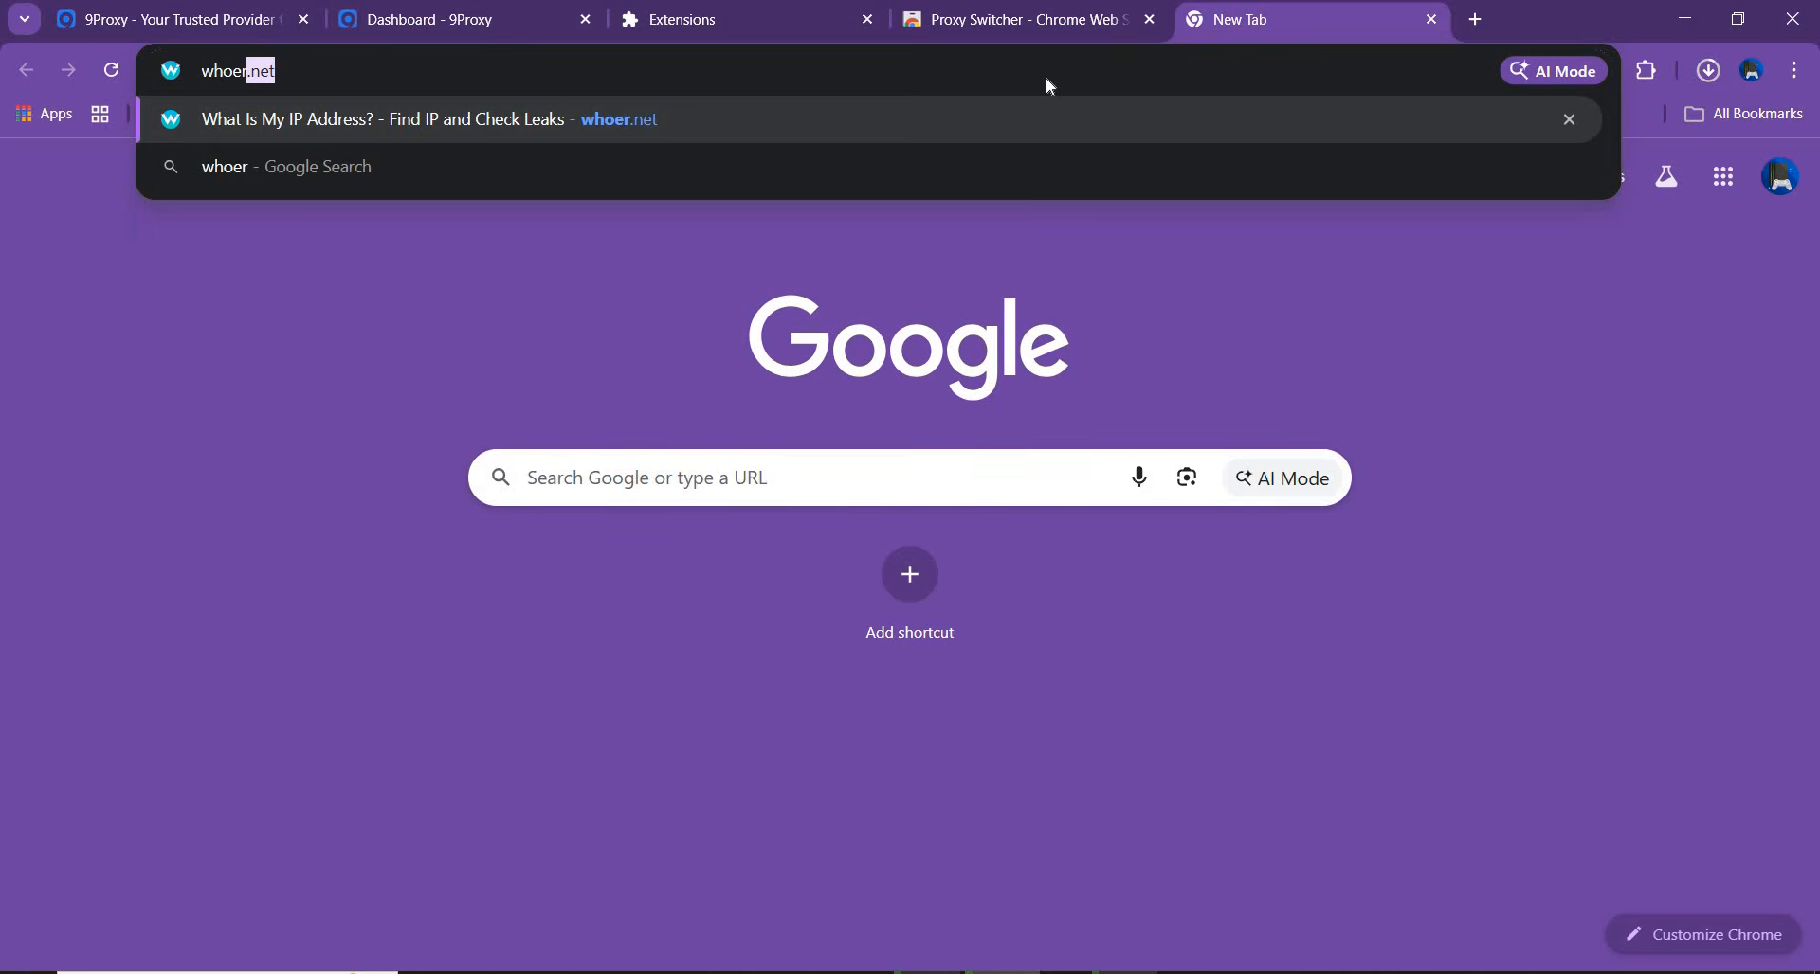
pyautogui.press('Return')
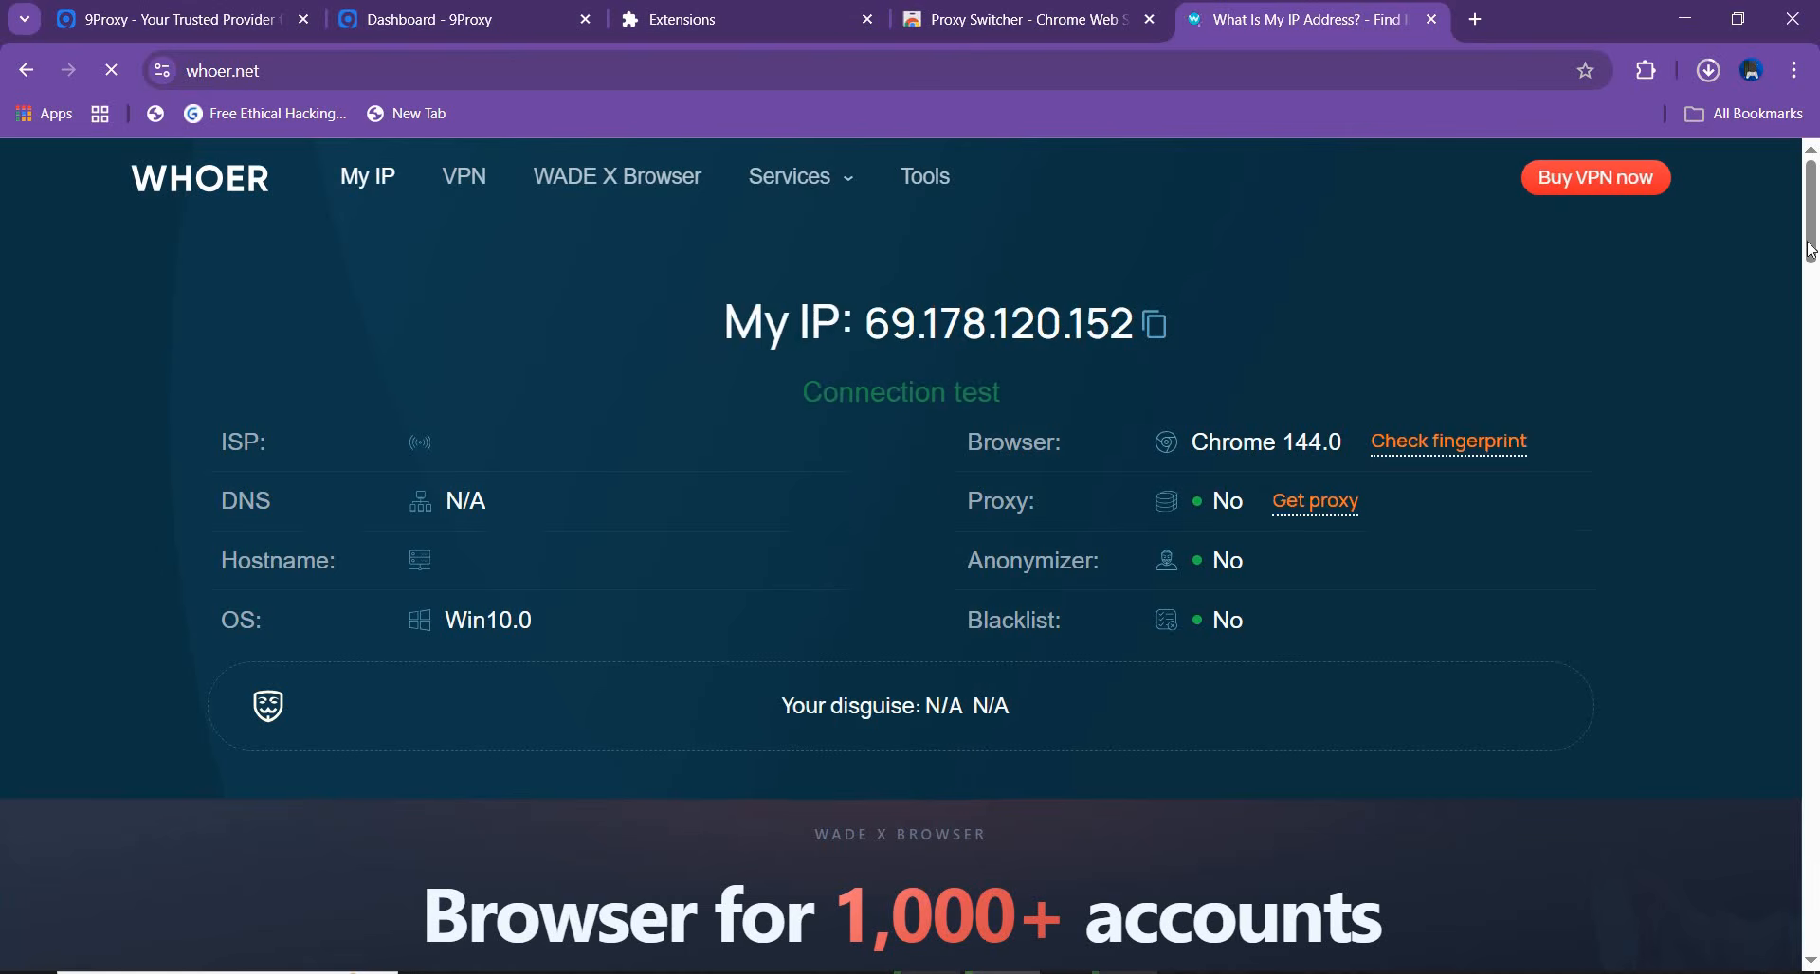
pyautogui.moveTo(1808, 255)
pyautogui.mouseDown()
pyautogui.moveTo(1808, 510)
pyautogui.moveTo(1818, 201)
pyautogui.moveTo(1813, 297)
pyautogui.moveTo(1814, 247)
pyautogui.mouseUp()
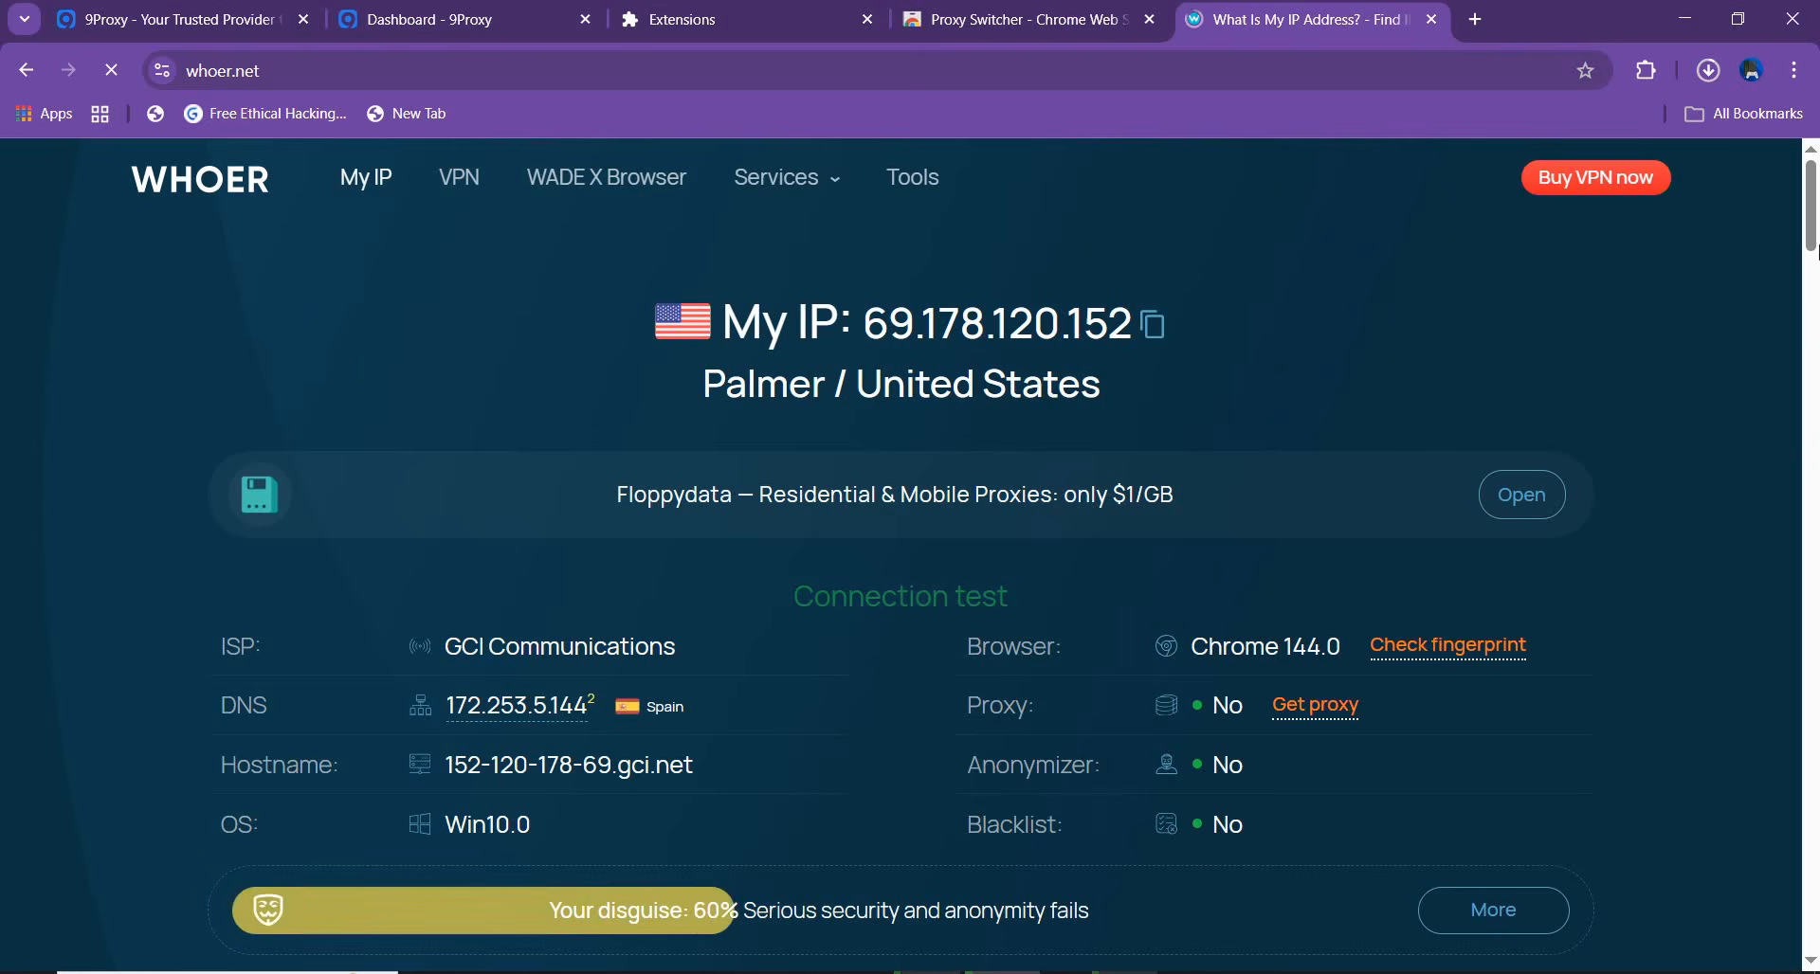
pyautogui.moveTo(1812, 236)
pyautogui.mouseDown()
pyautogui.moveTo(1812, 396)
pyautogui.moveTo(1812, 241)
pyautogui.mouseUp()
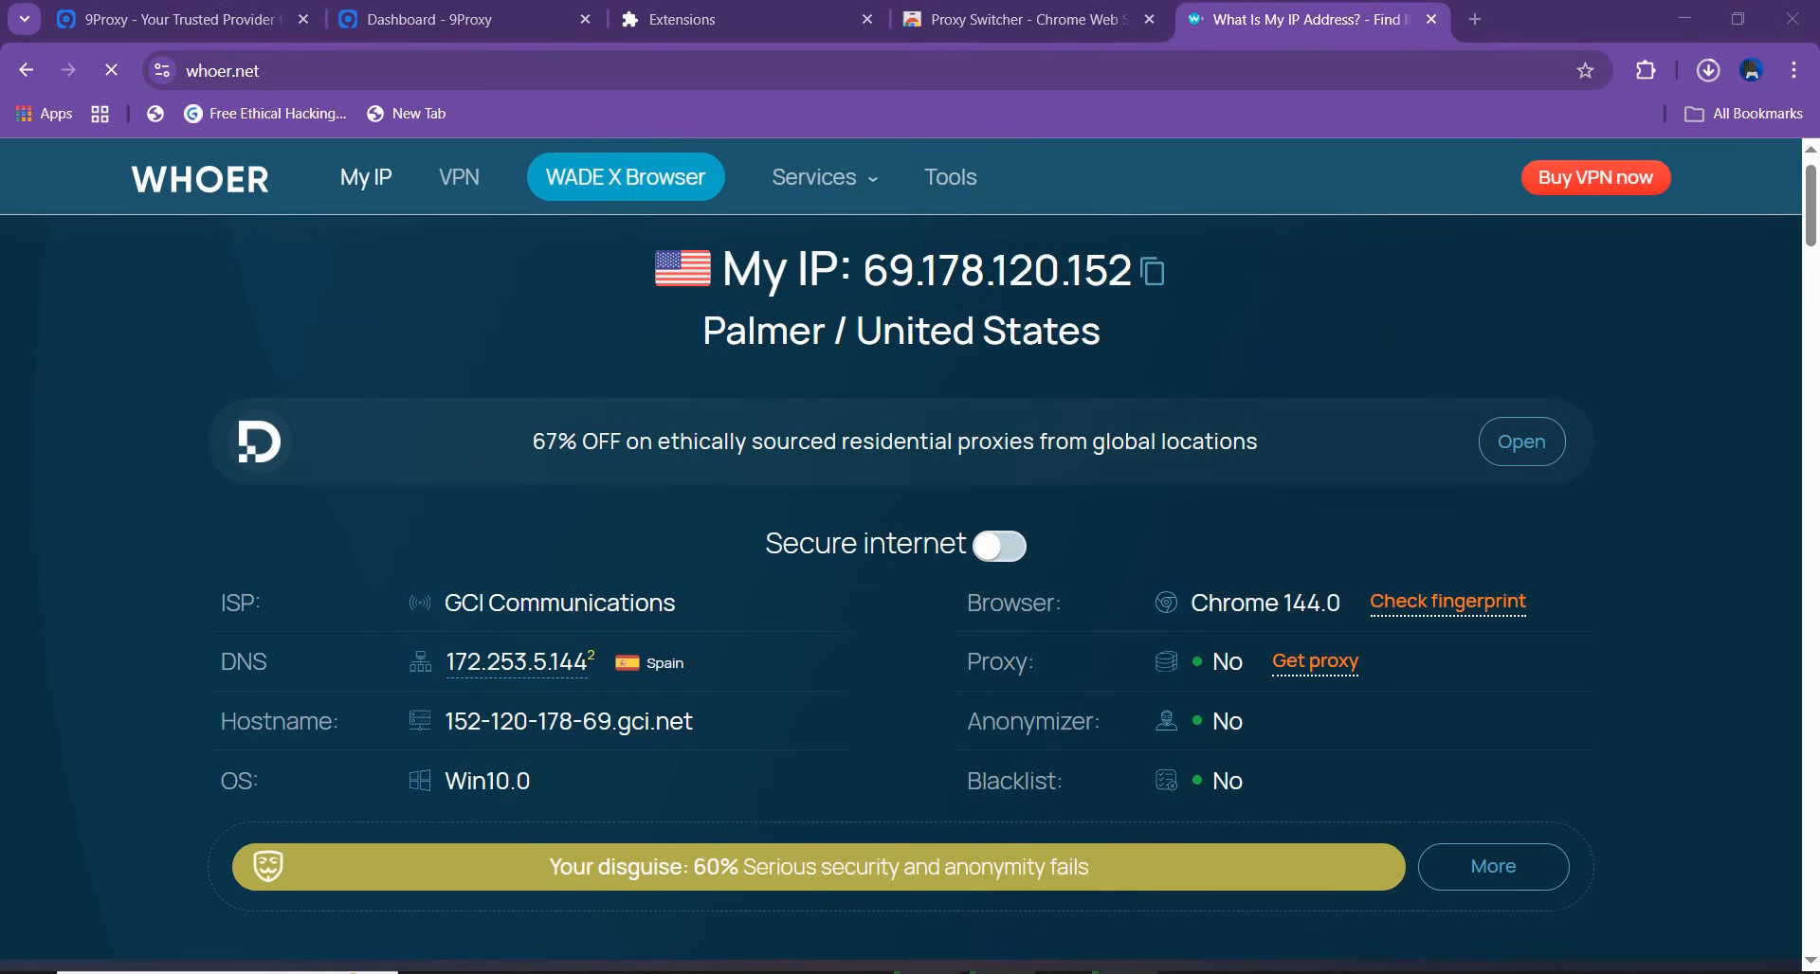
# Disconnect the proxy in the Proxy Switcher extension from a new tab
pyautogui.press('super')
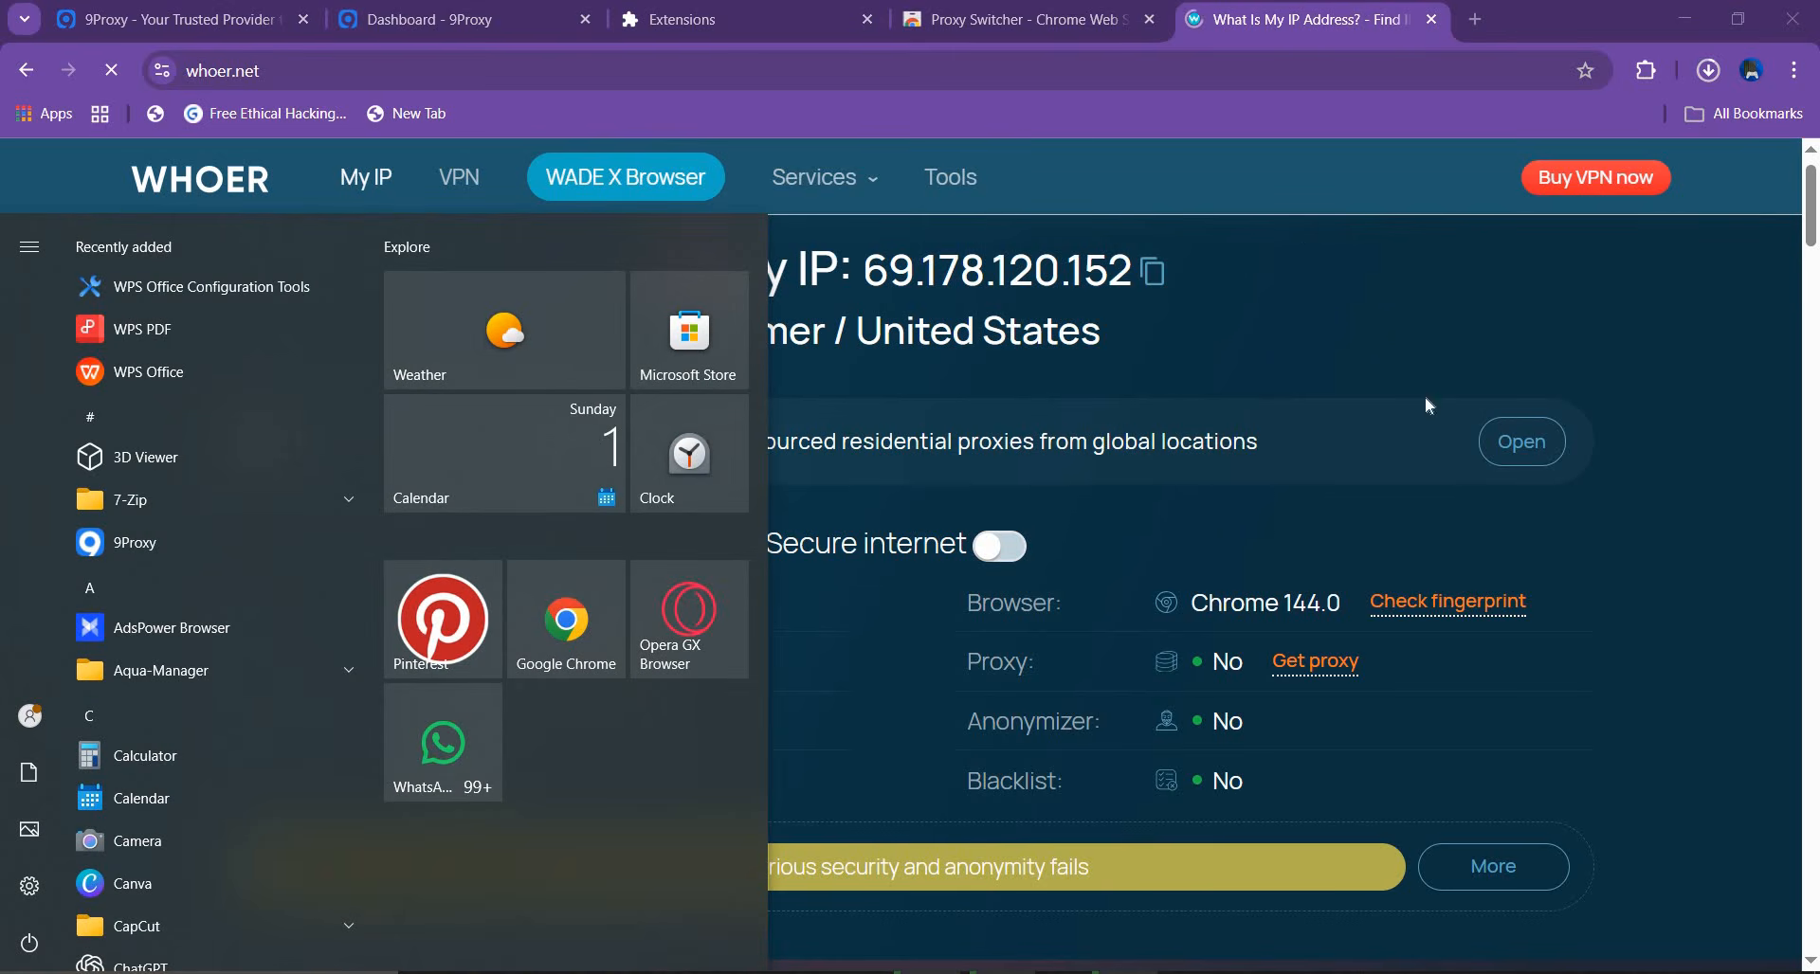
pyautogui.click(1504, 19)
pyautogui.click(1476, 19)
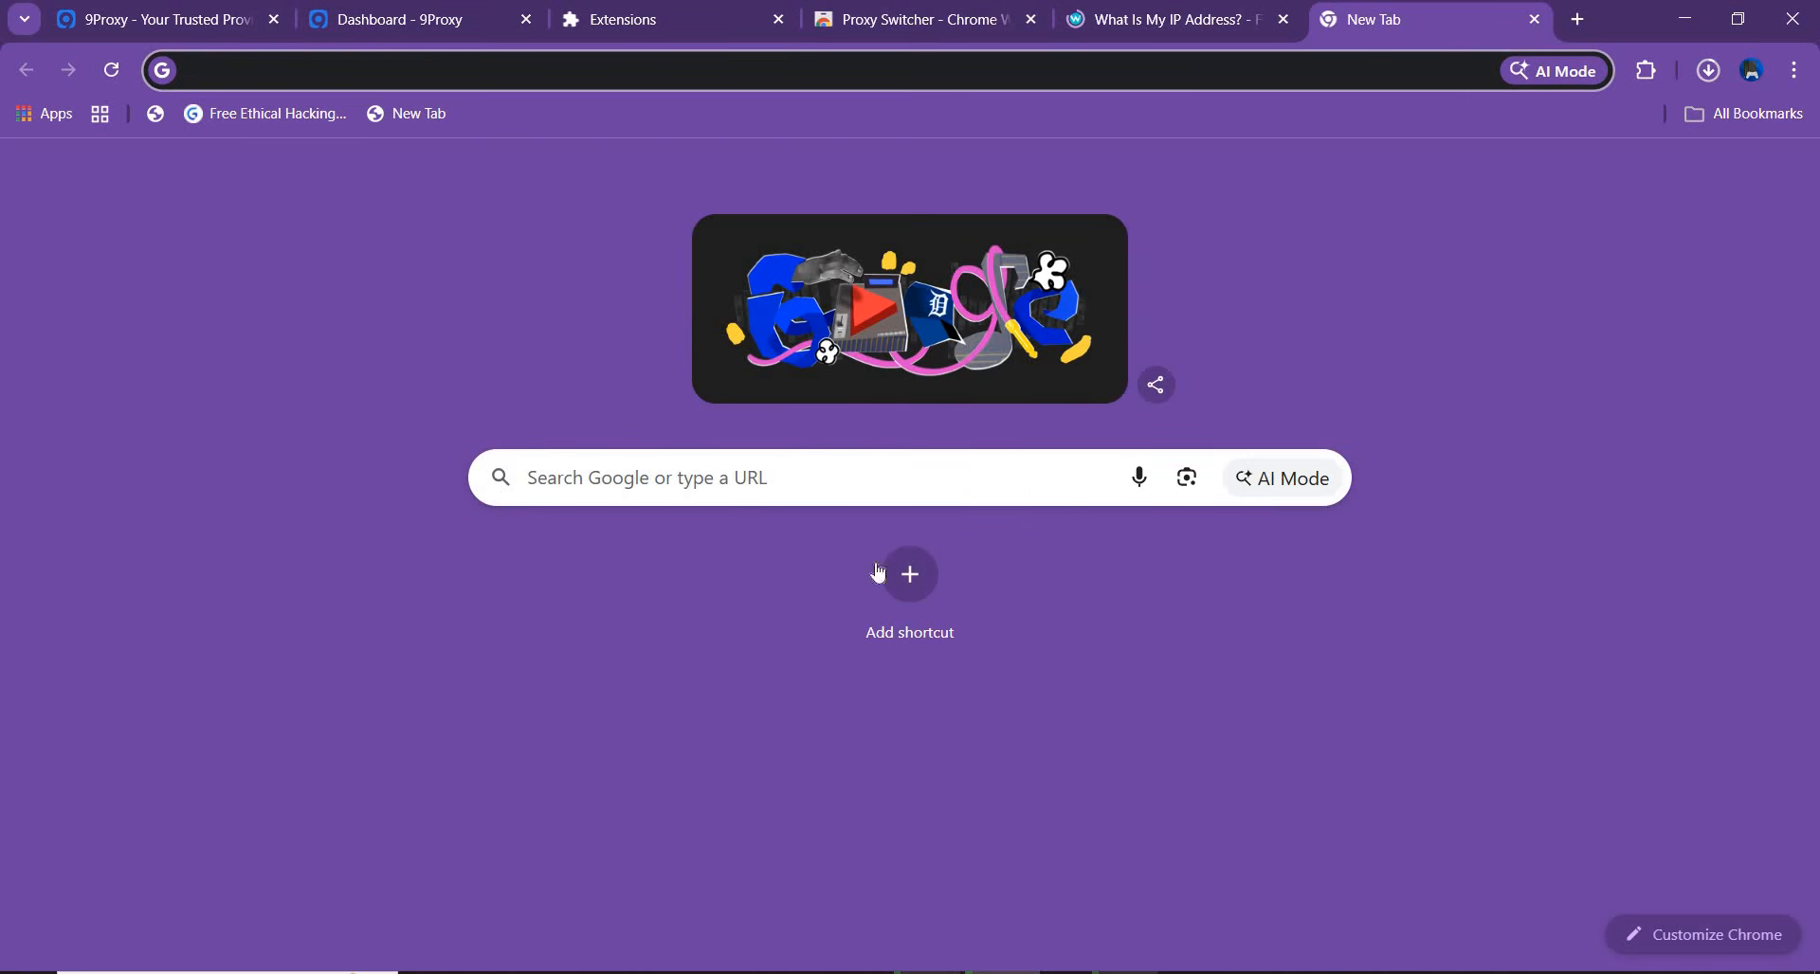
pyautogui.click(1645, 70)
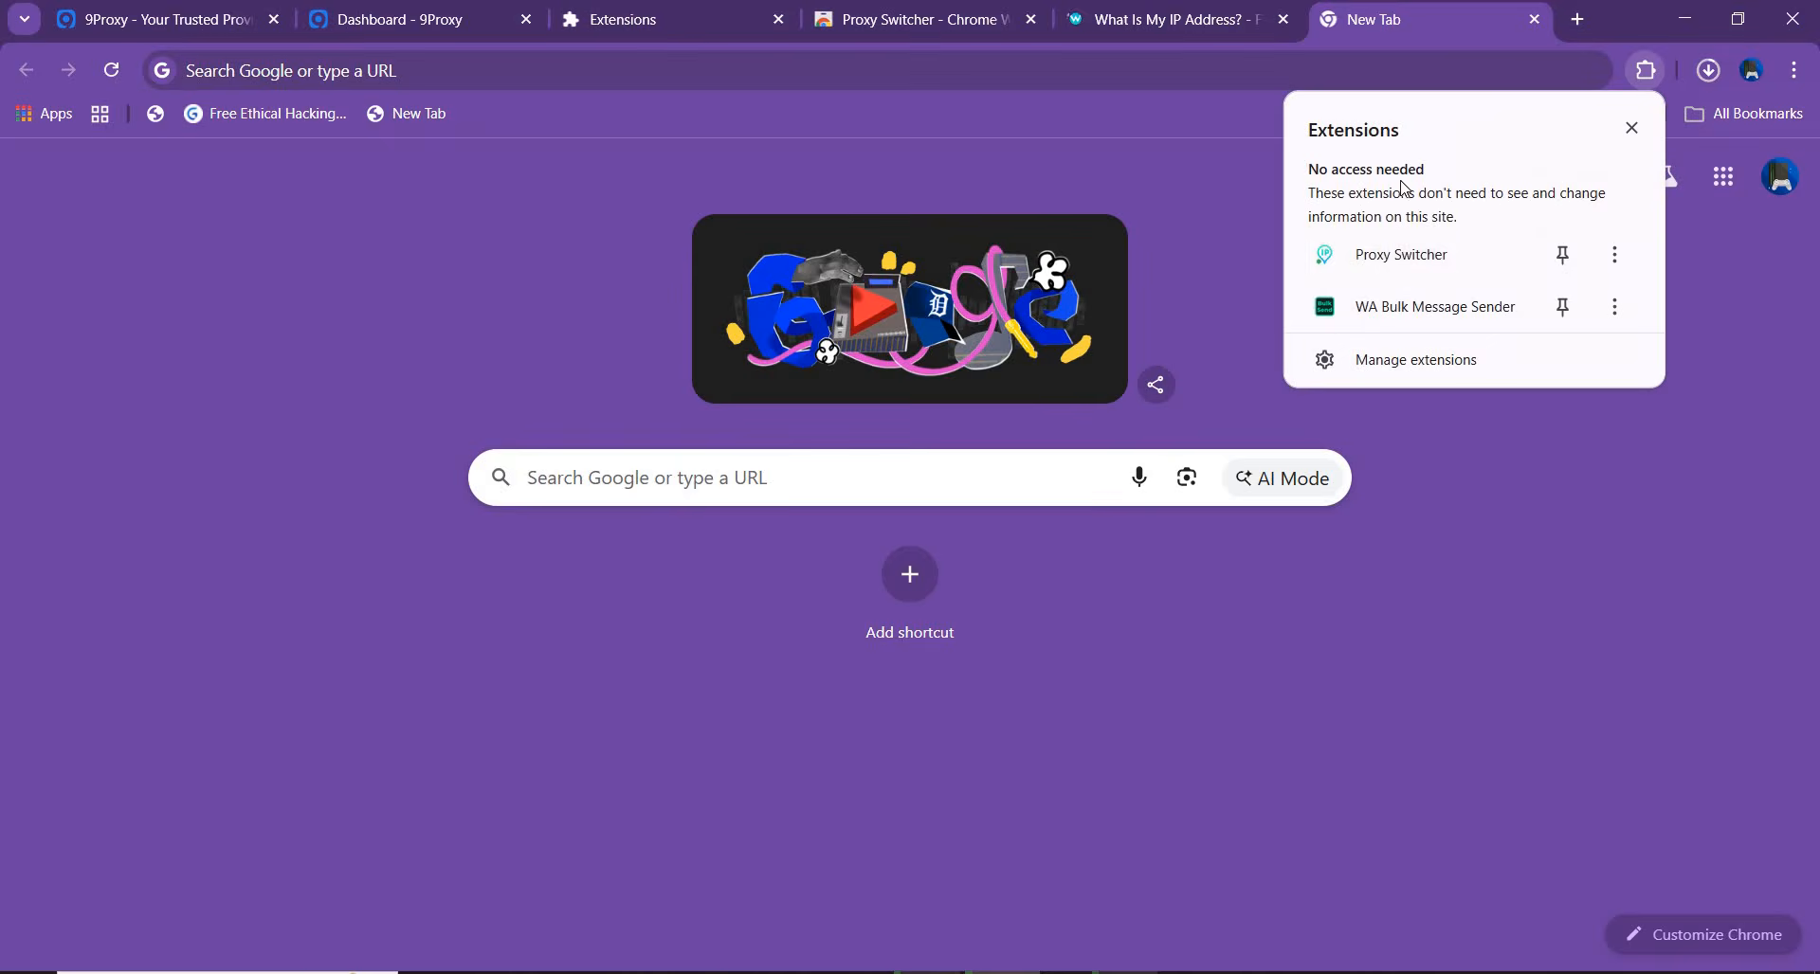
pyautogui.click(1580, 254)
pyautogui.click(1601, 70)
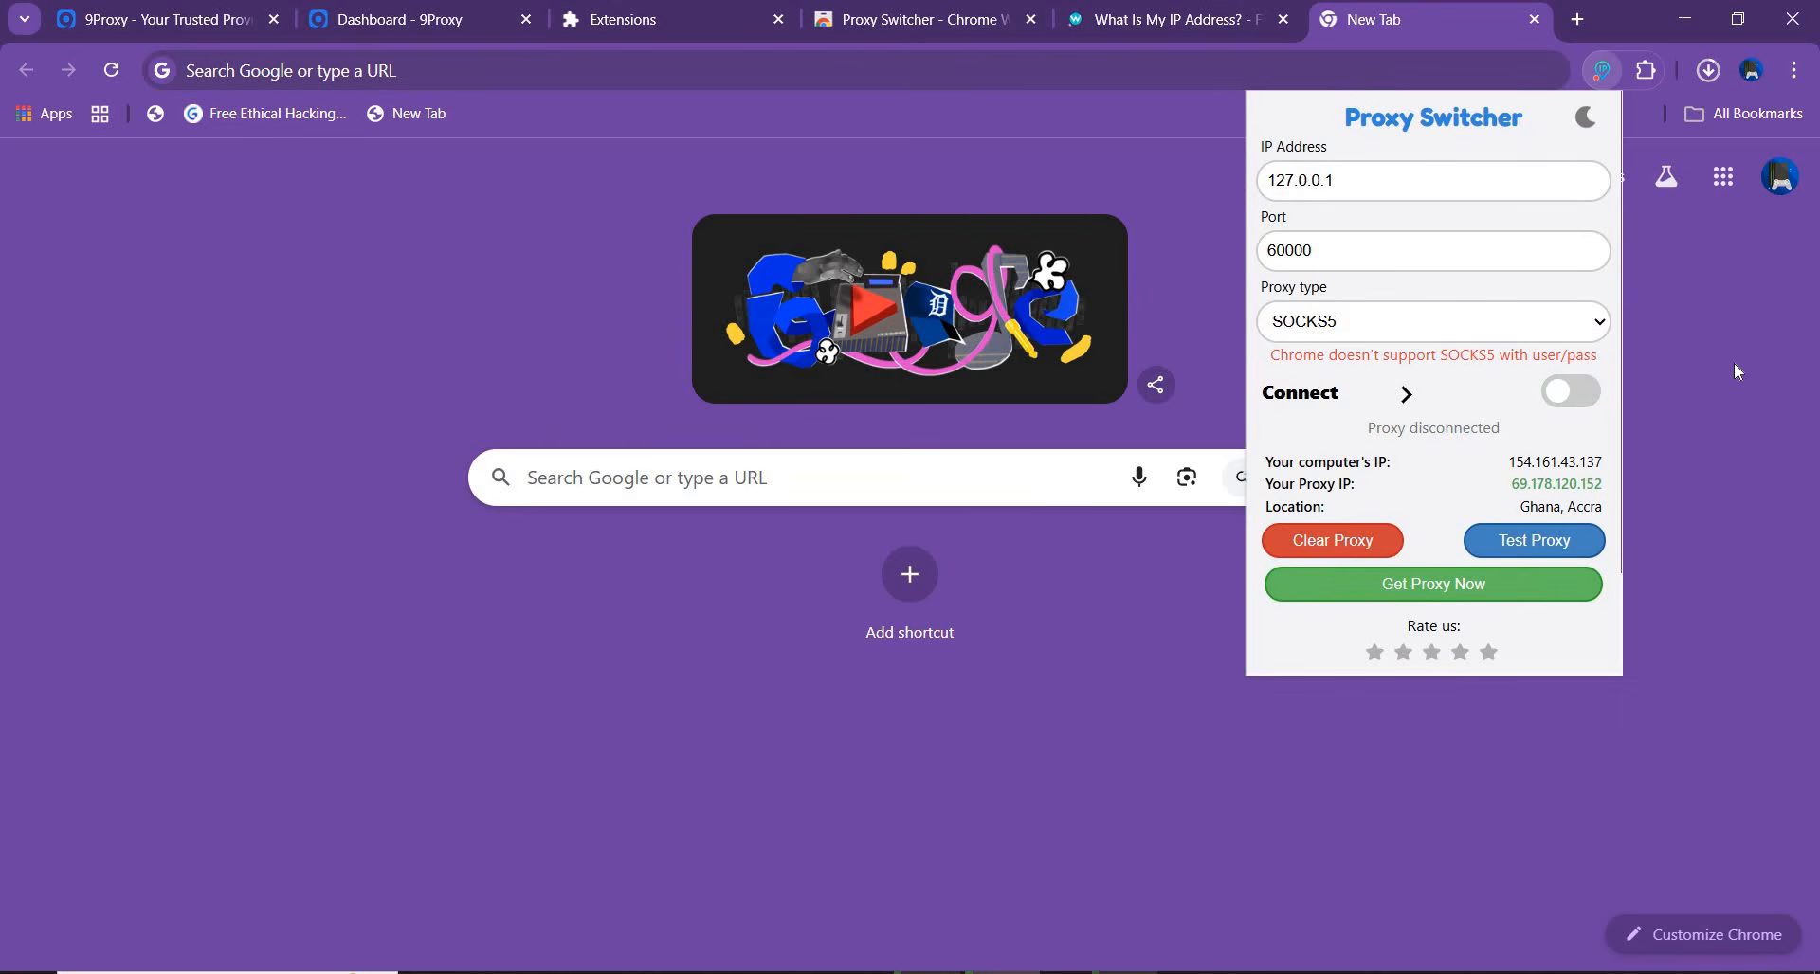
pyautogui.click(1655, 366)
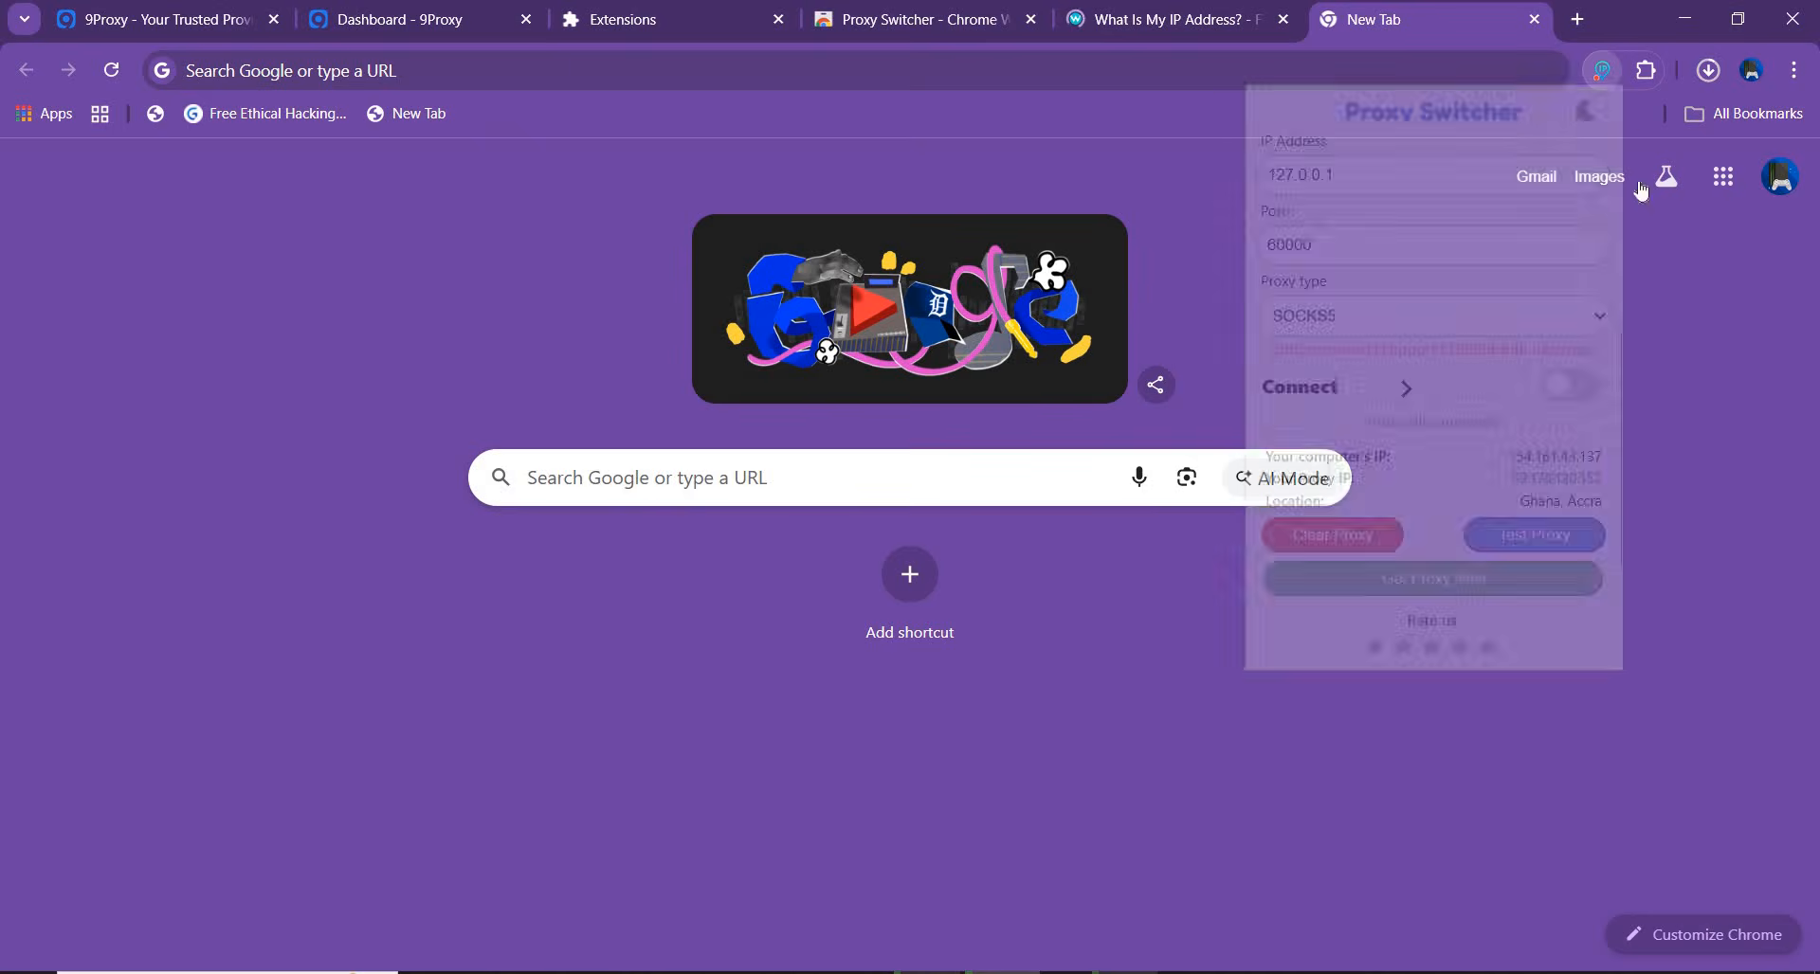
pyautogui.click(1645, 70)
pyautogui.click(1503, 256)
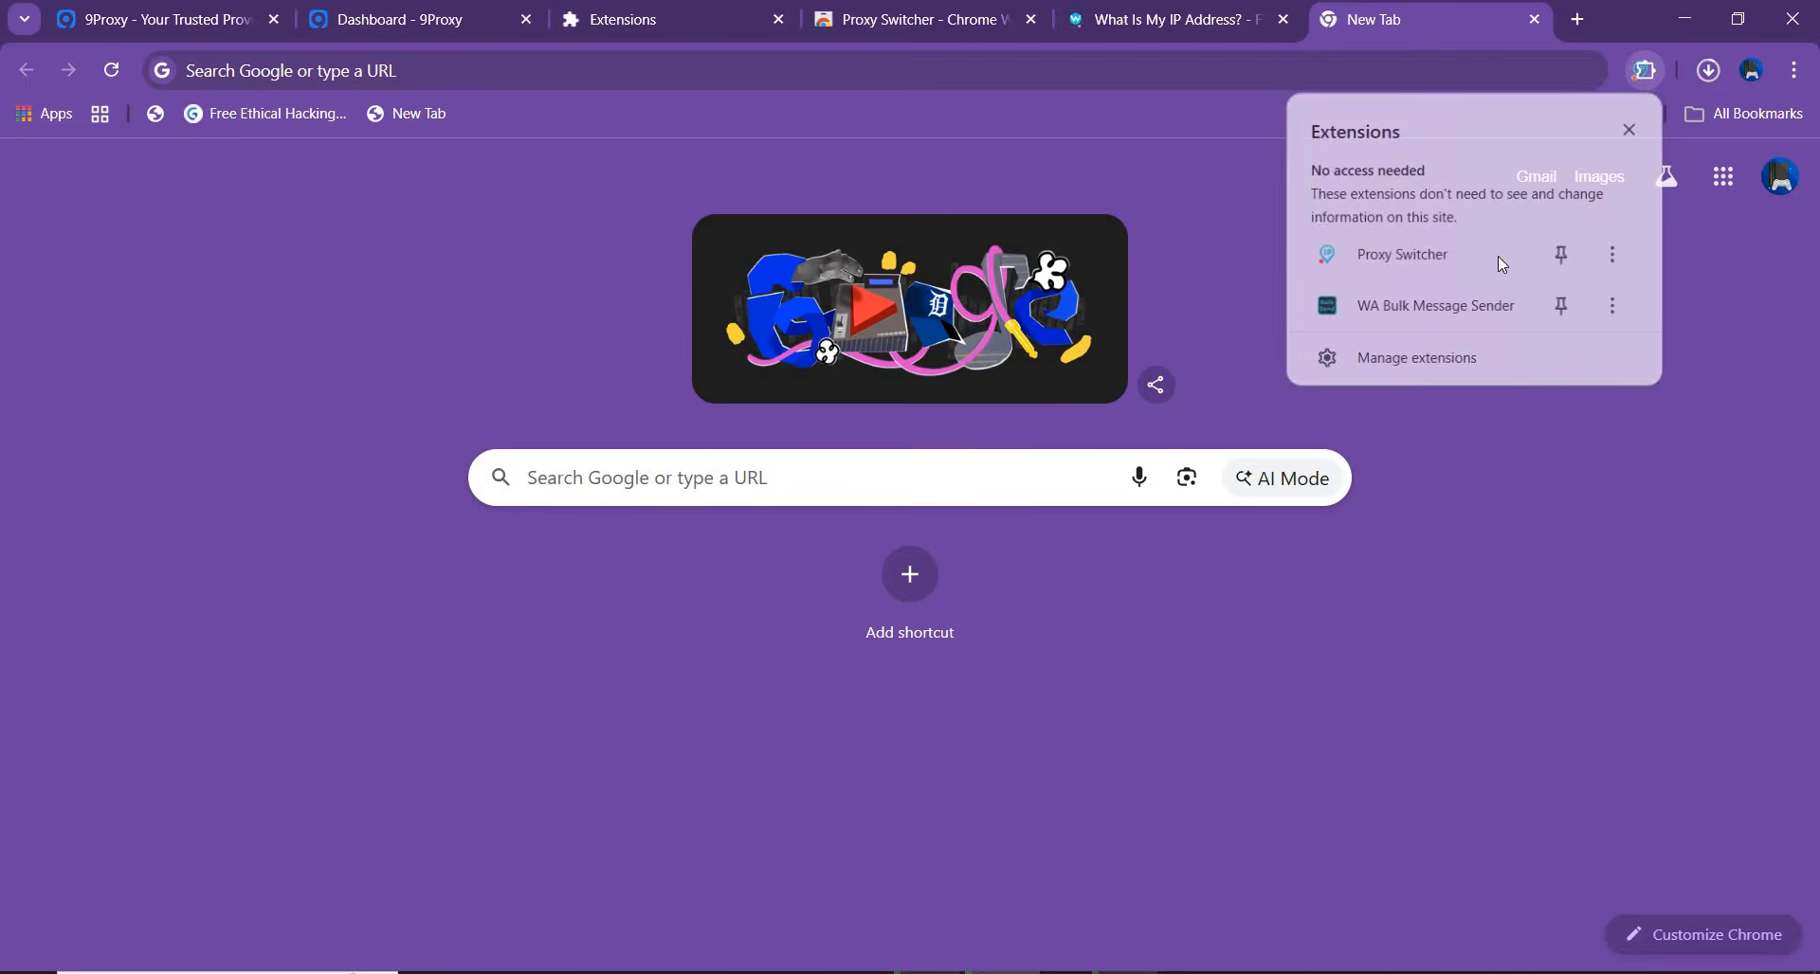
pyautogui.click(1722, 426)
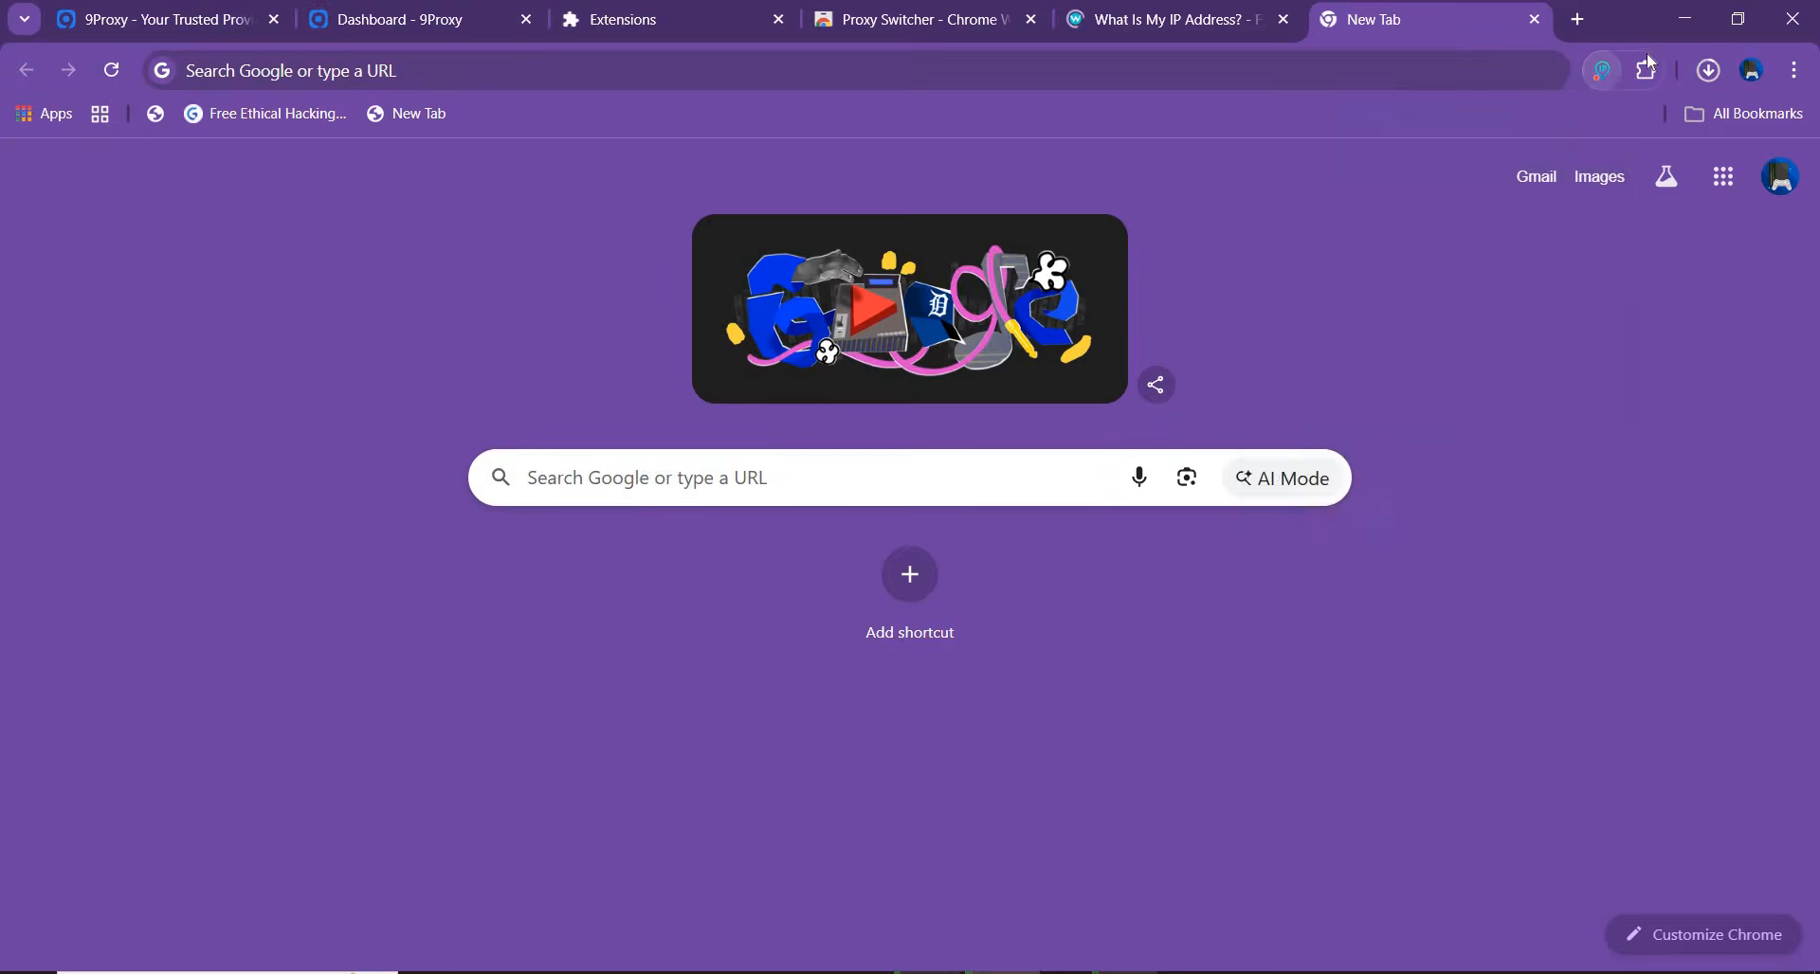
# Minimise the browser and search Windows for "proxy" to open the system's proxy settings
pyautogui.click(1685, 19)
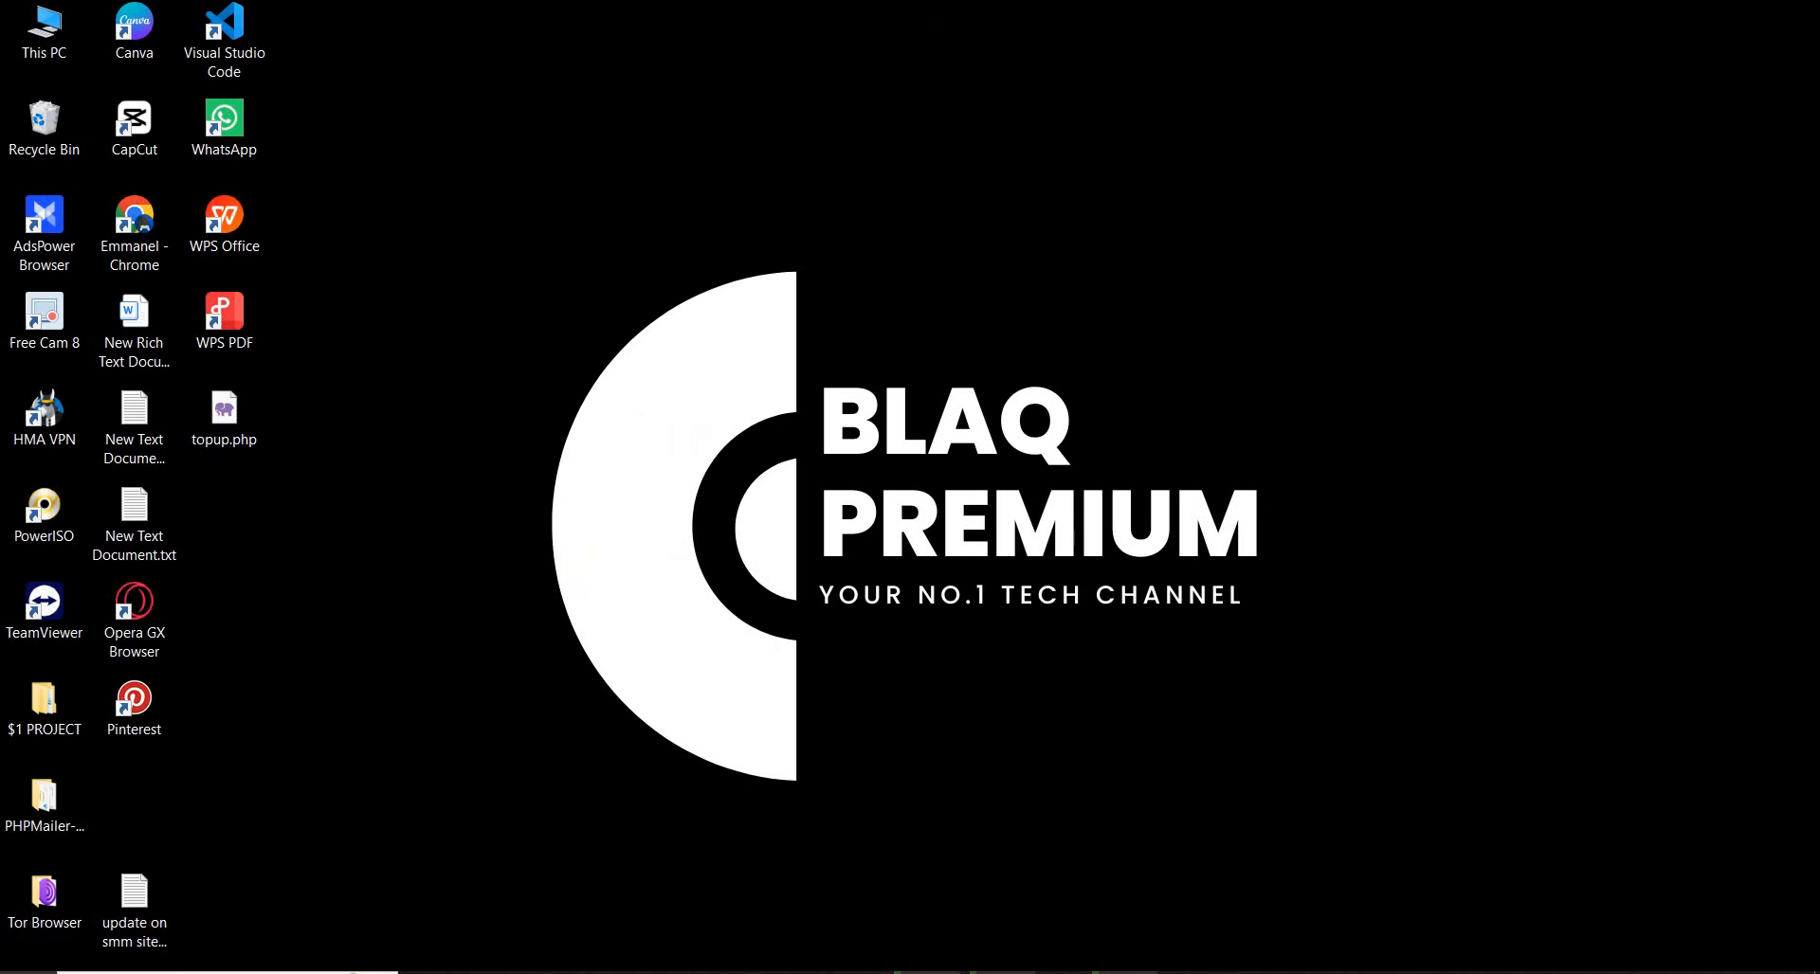
pyautogui.click(26, 972)
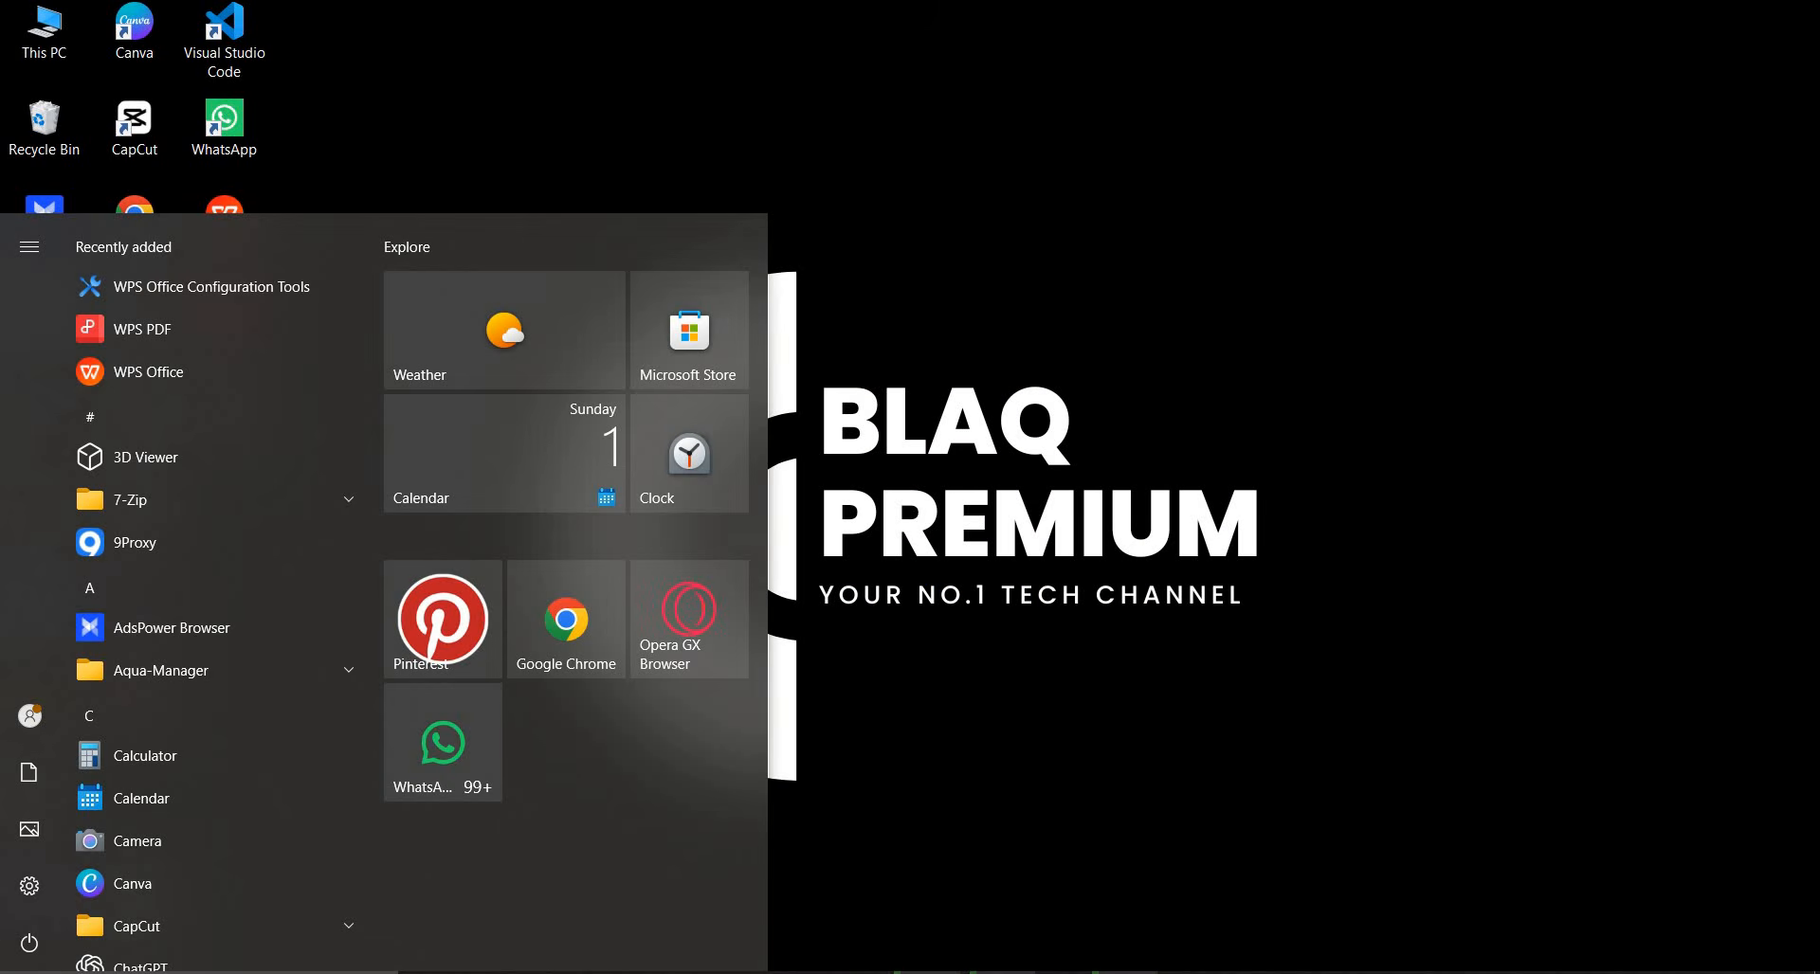
pyautogui.write('proxy')
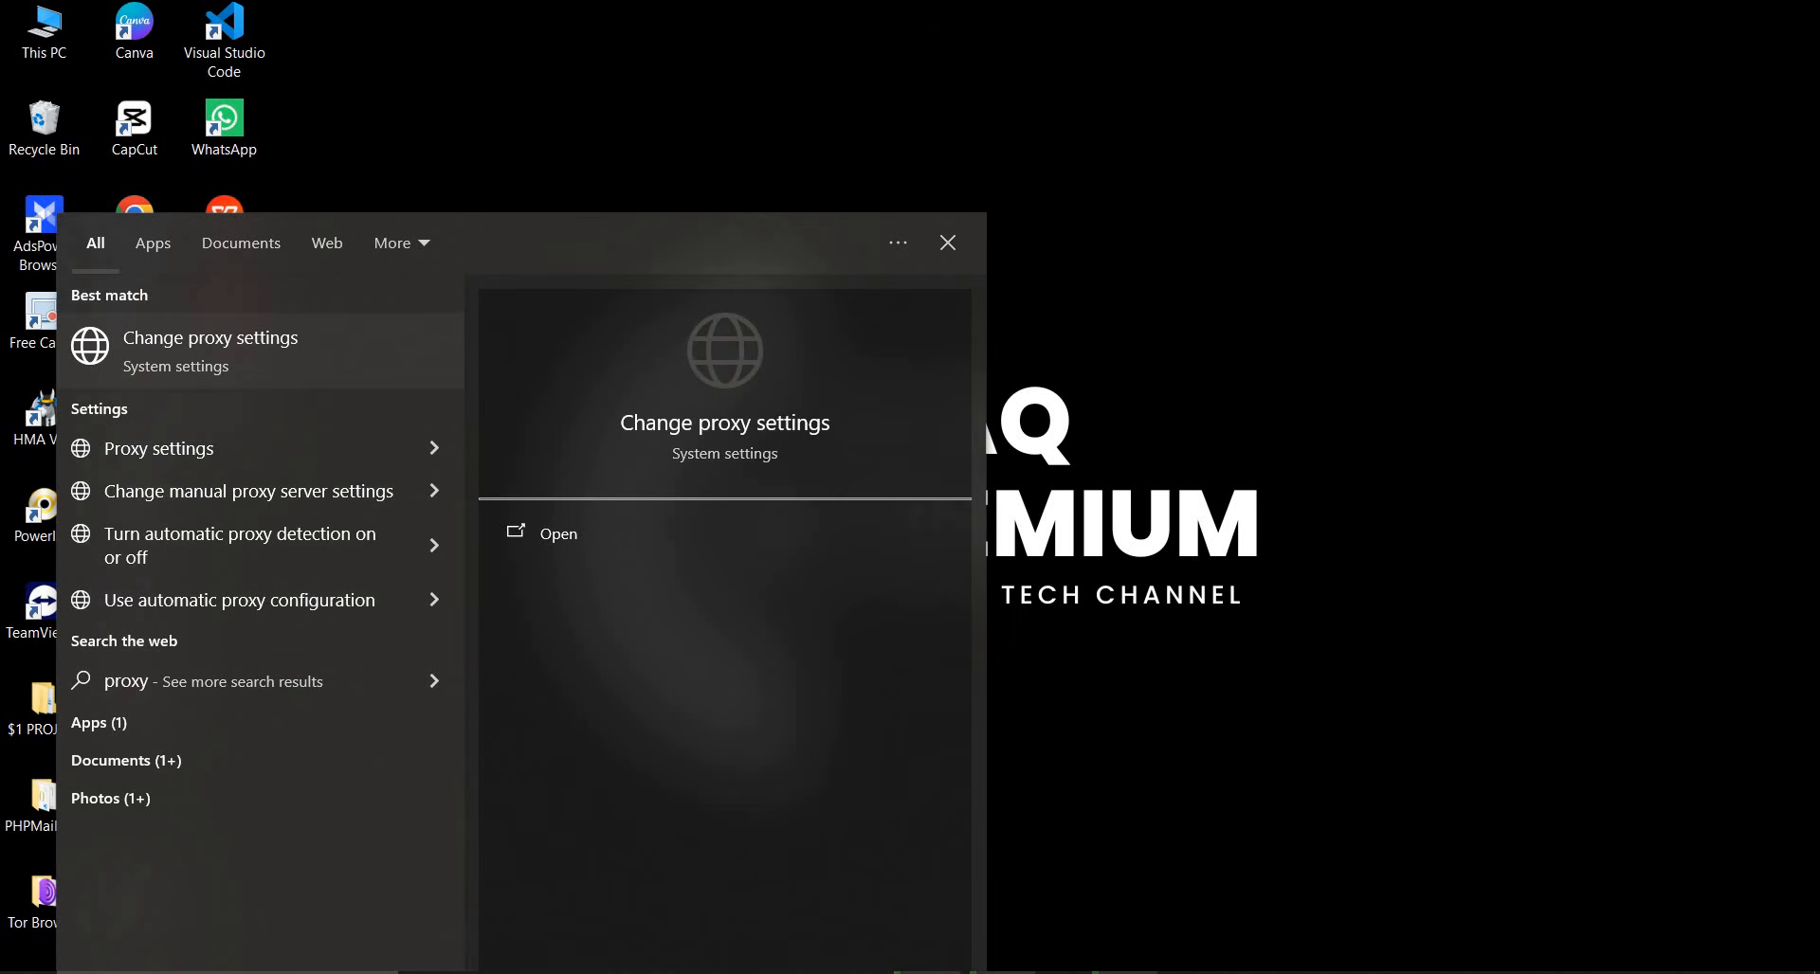
pyautogui.click(601, 531)
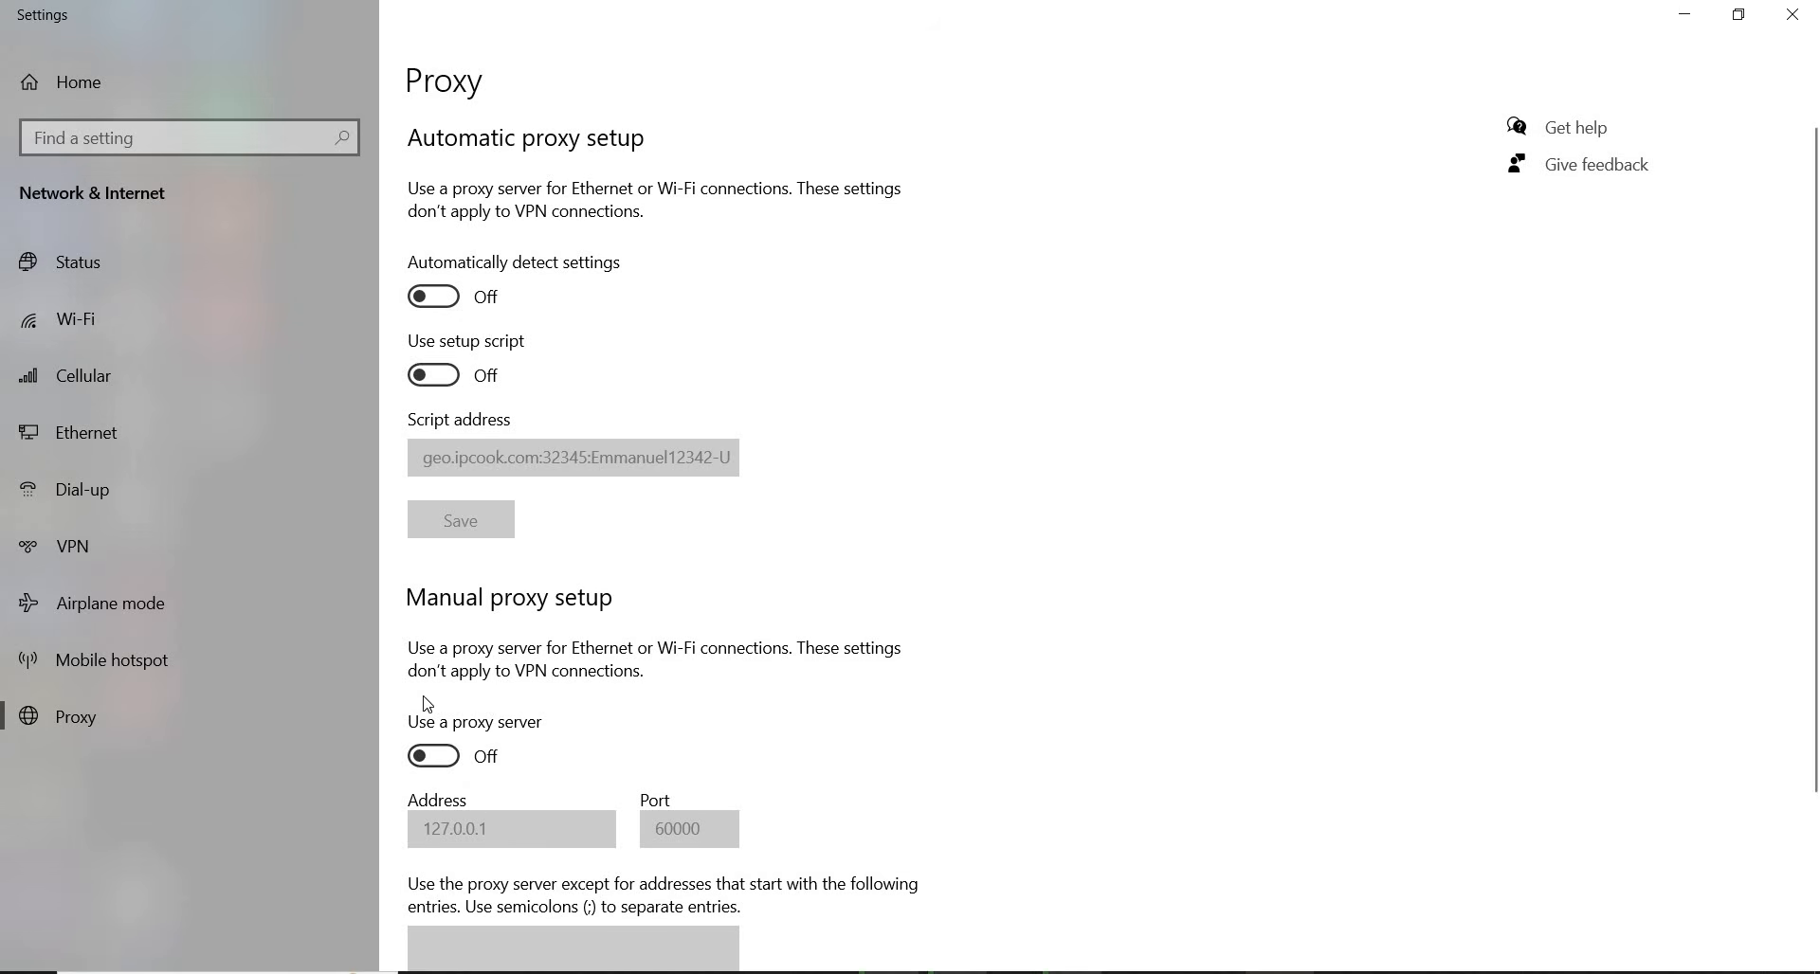
# Turn on the manual proxy server in Windows, set its address to 127.0.0.1 and save the setup
pyautogui.click(433, 757)
pyautogui.click(511, 835)
pyautogui.hotkey('ctrl', 'a')
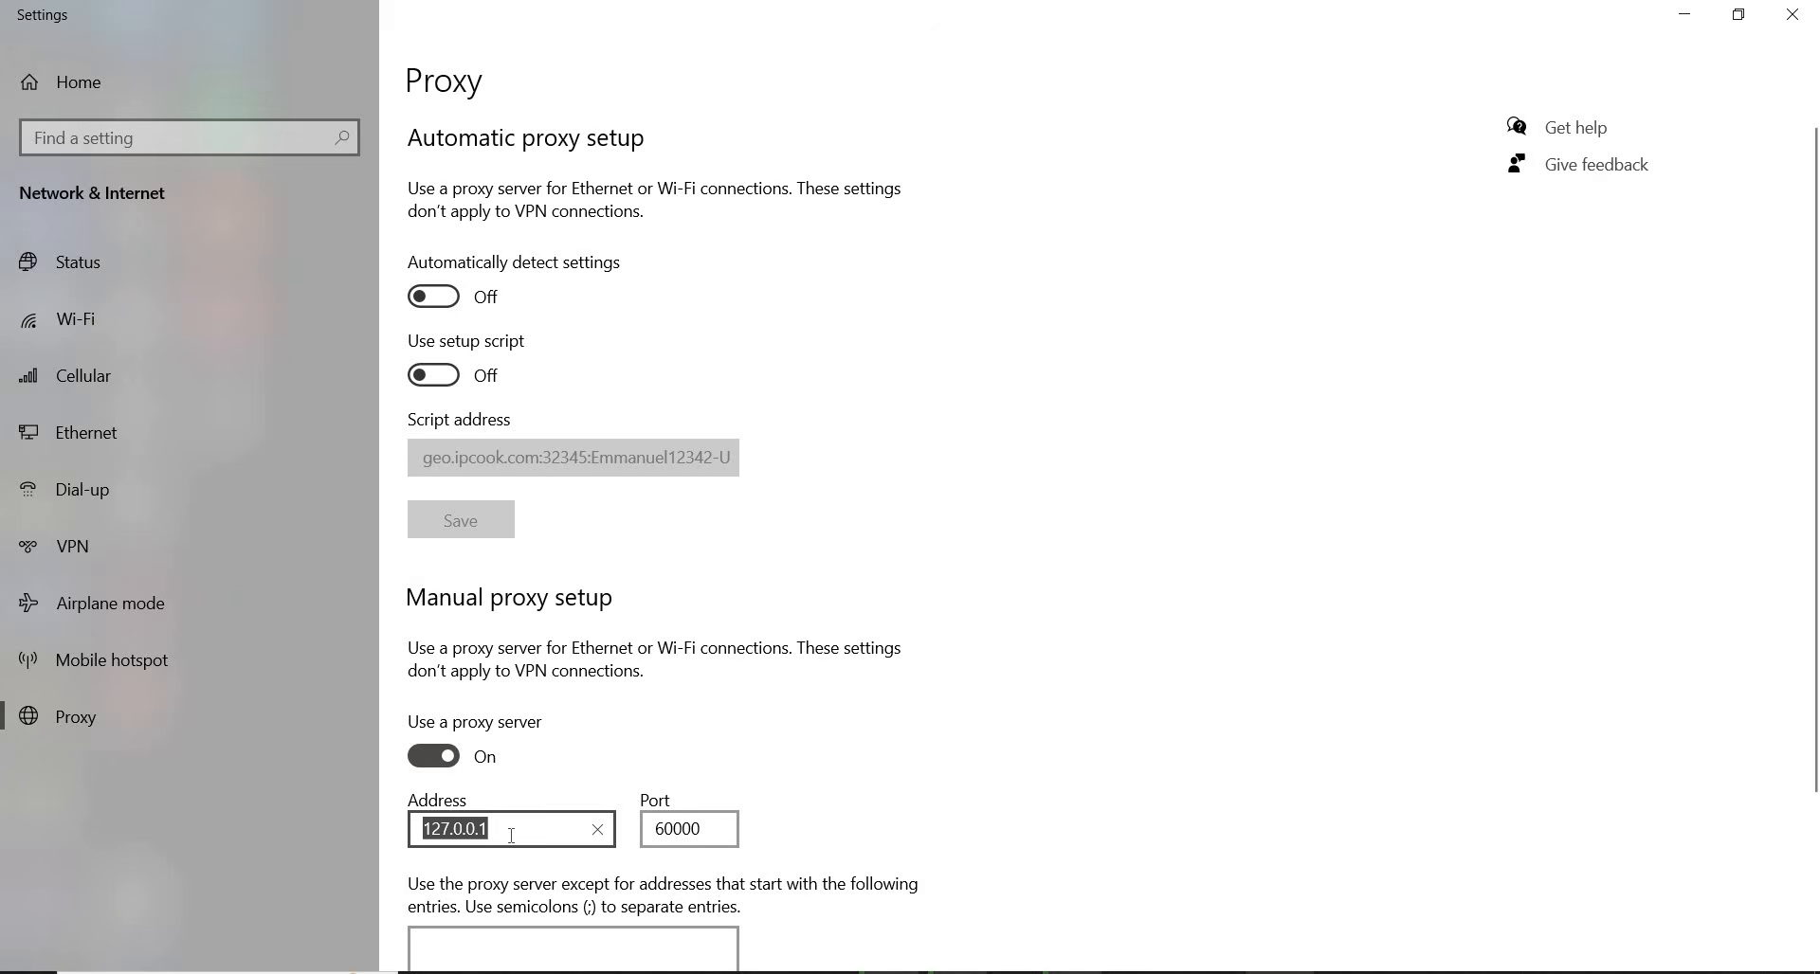
pyautogui.press('BackSpace')
pyautogui.write('127.0.0.1:60000')
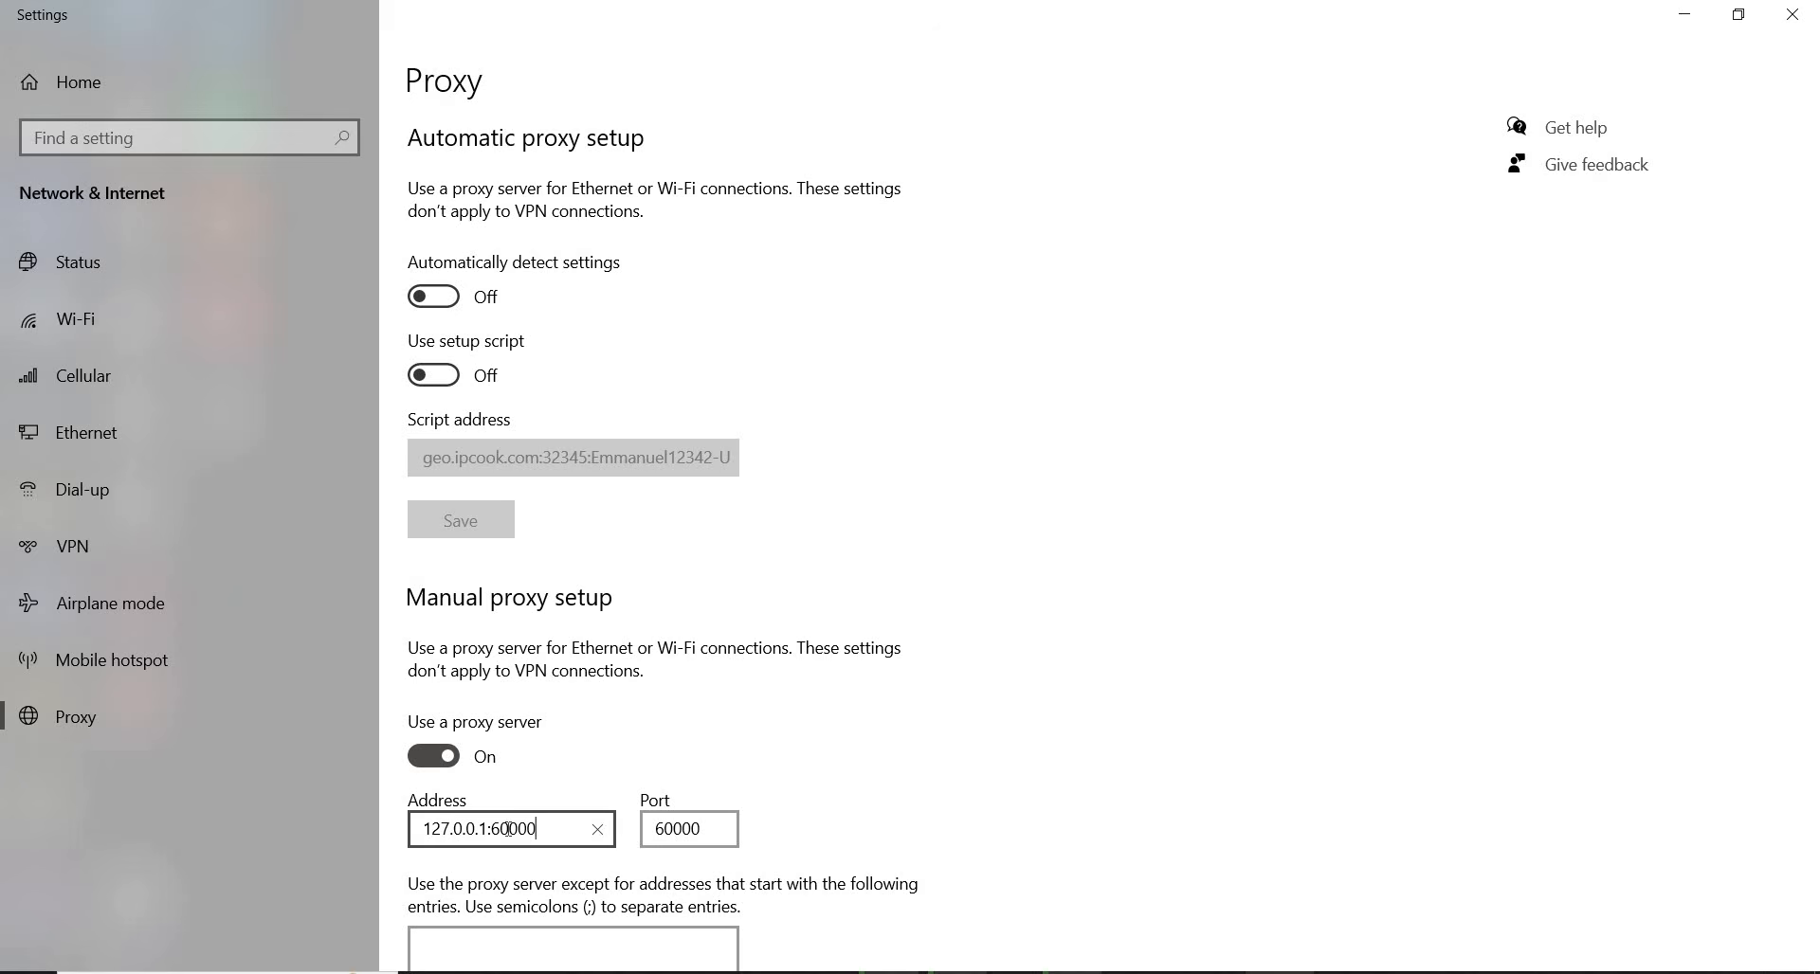
pyautogui.moveTo(509, 828); pyautogui.dragTo(538, 825)
pyautogui.press('BackSpace')
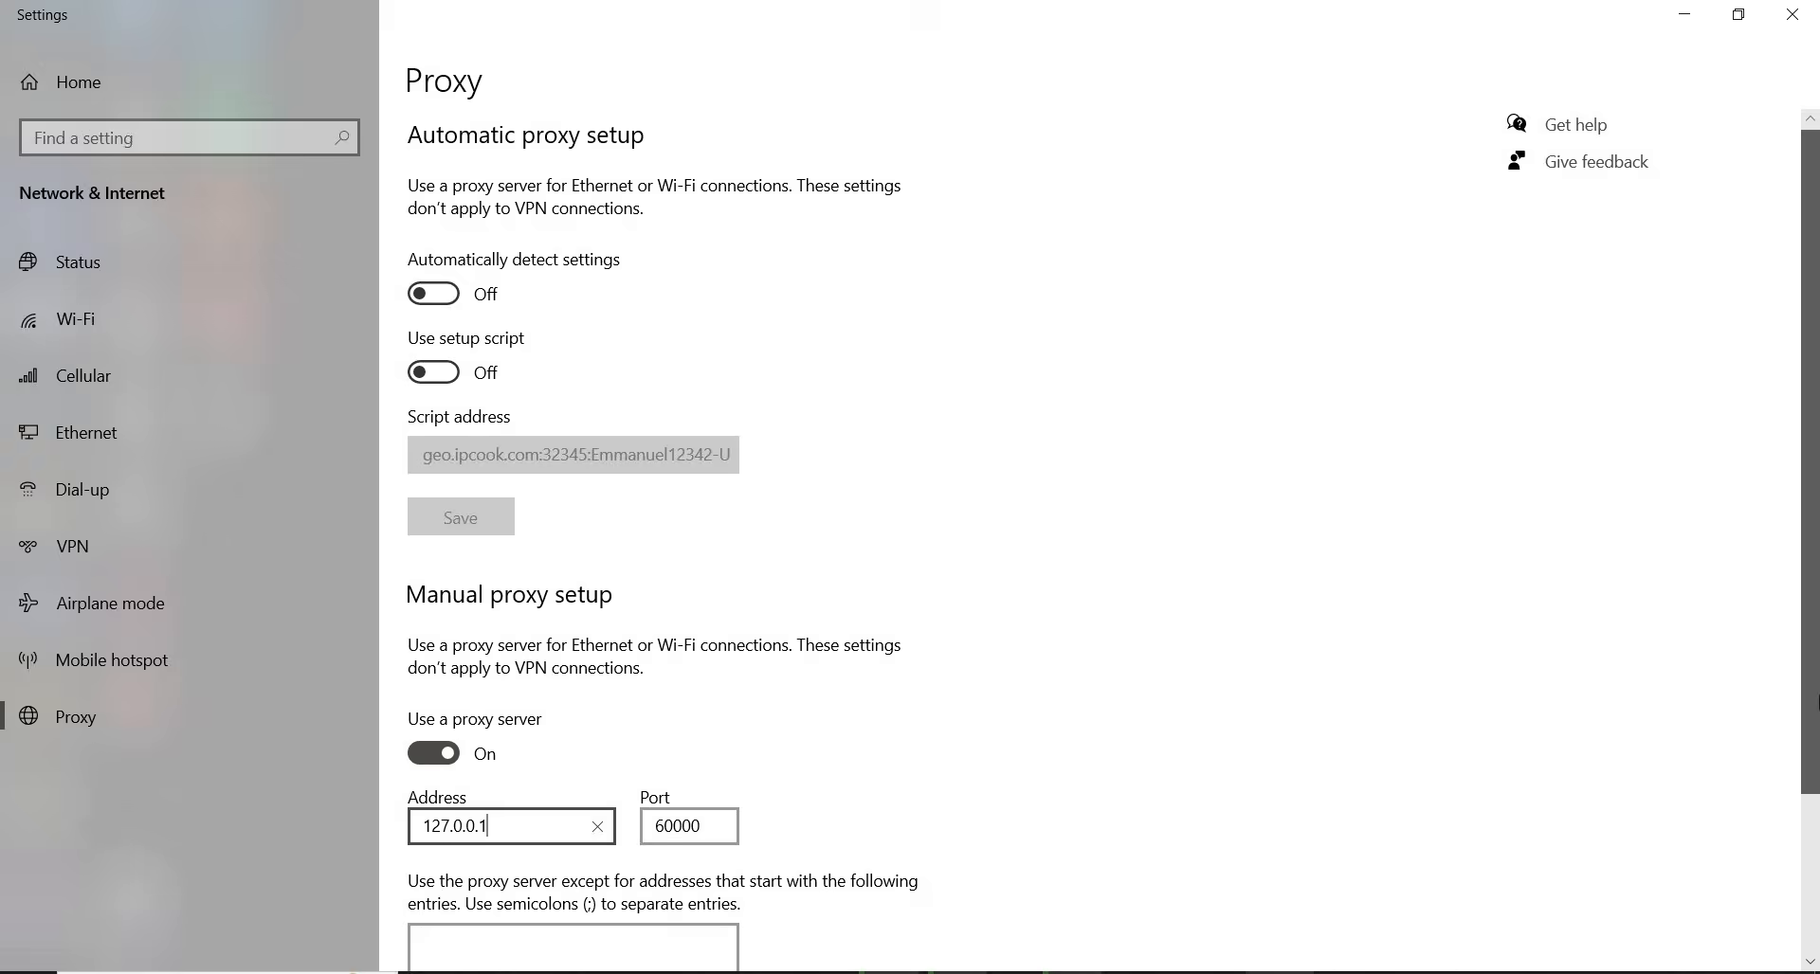
pyautogui.scroll(-3, 1810, 668)
pyautogui.click(464, 897)
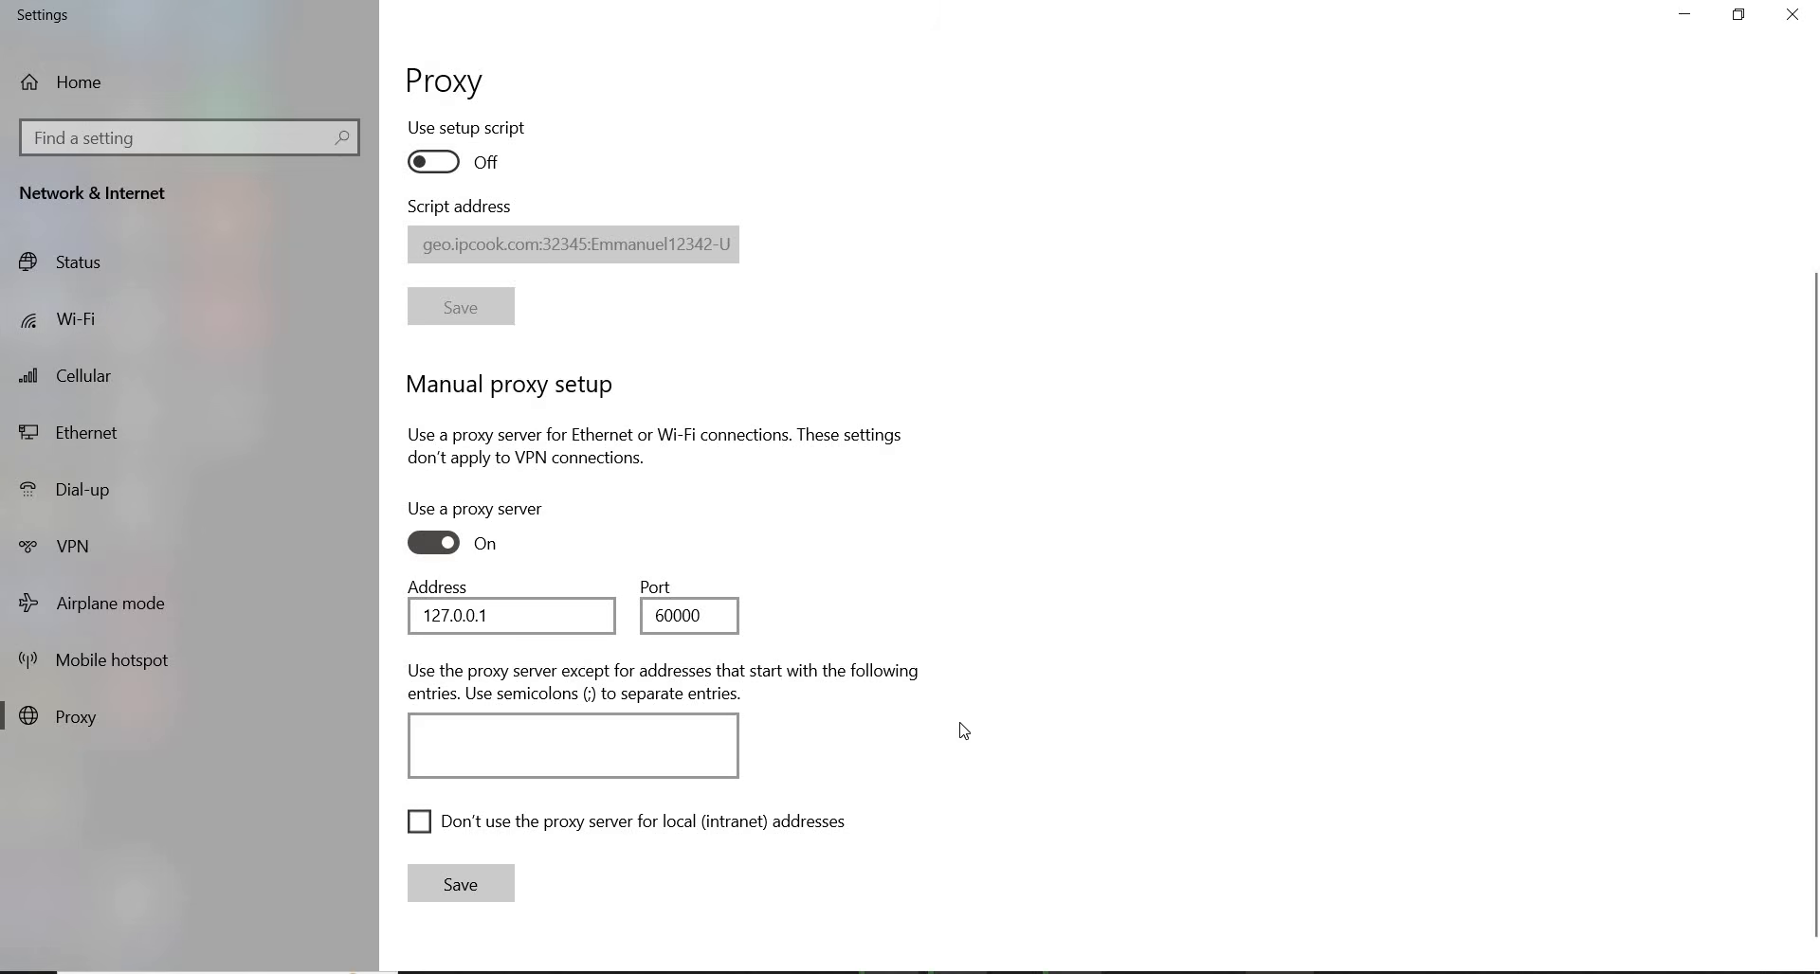
# Switch to Chrome, load whoer.net in a new tab and examine the IP address and connection details it reports
pyautogui.click(1050, 973)
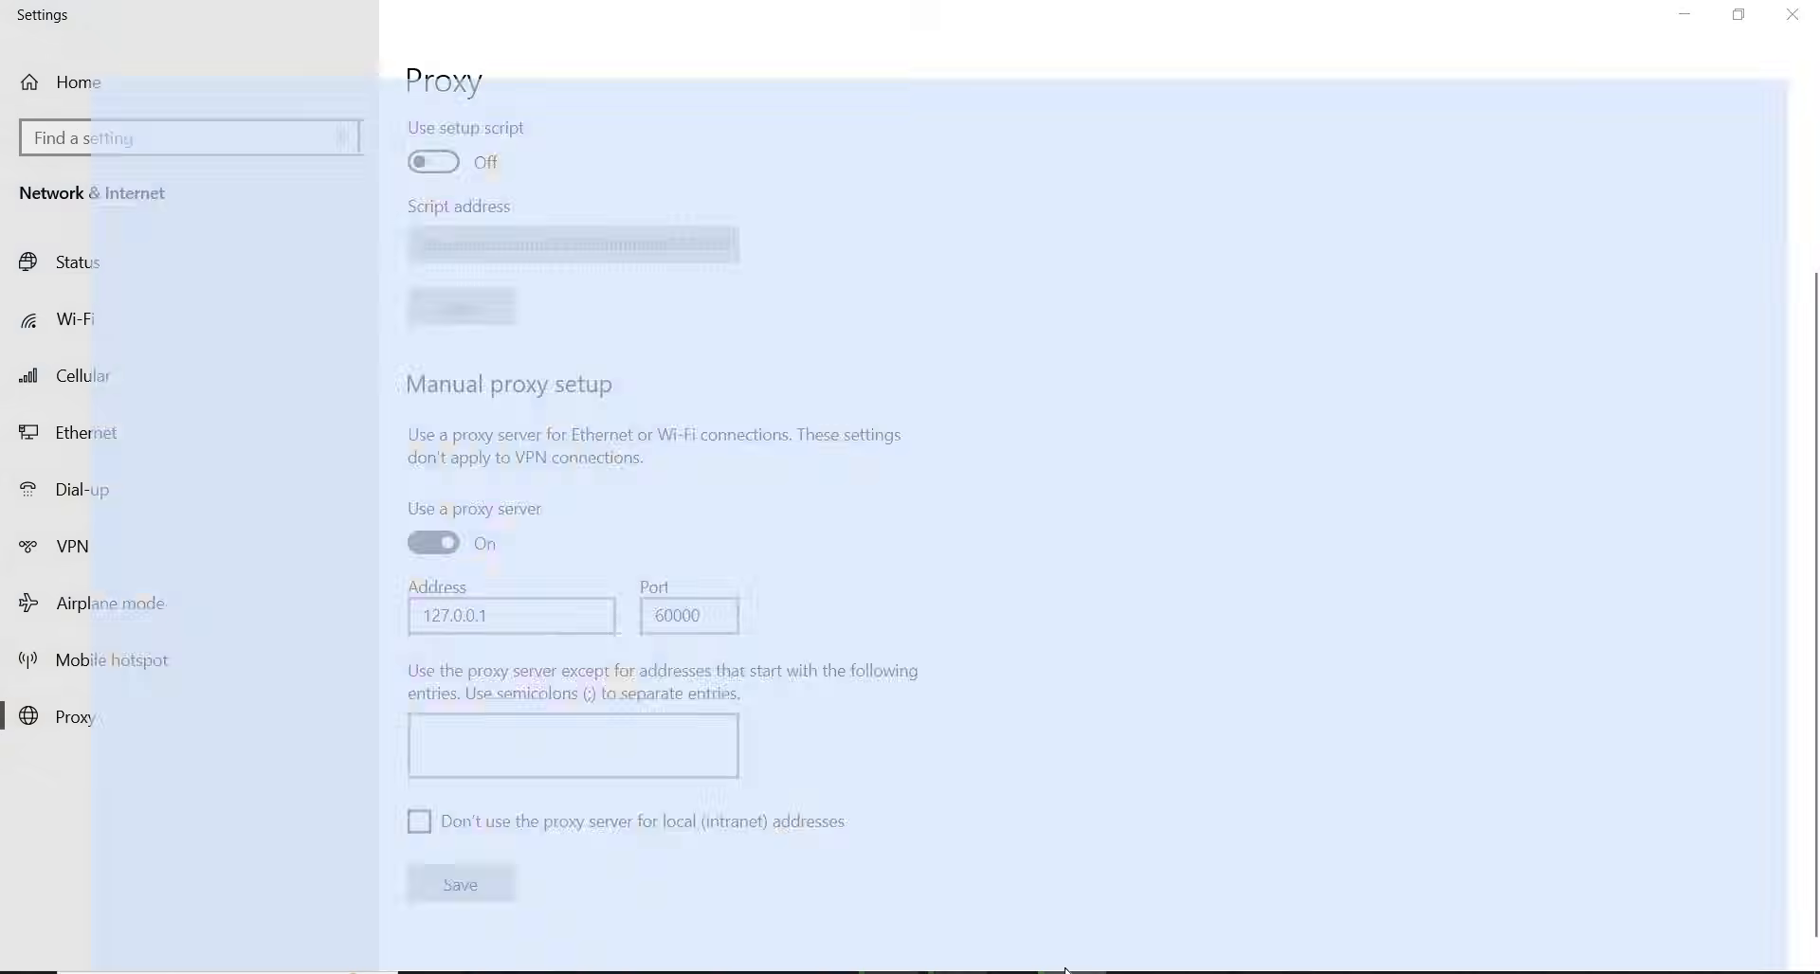
pyautogui.click(1685, 19)
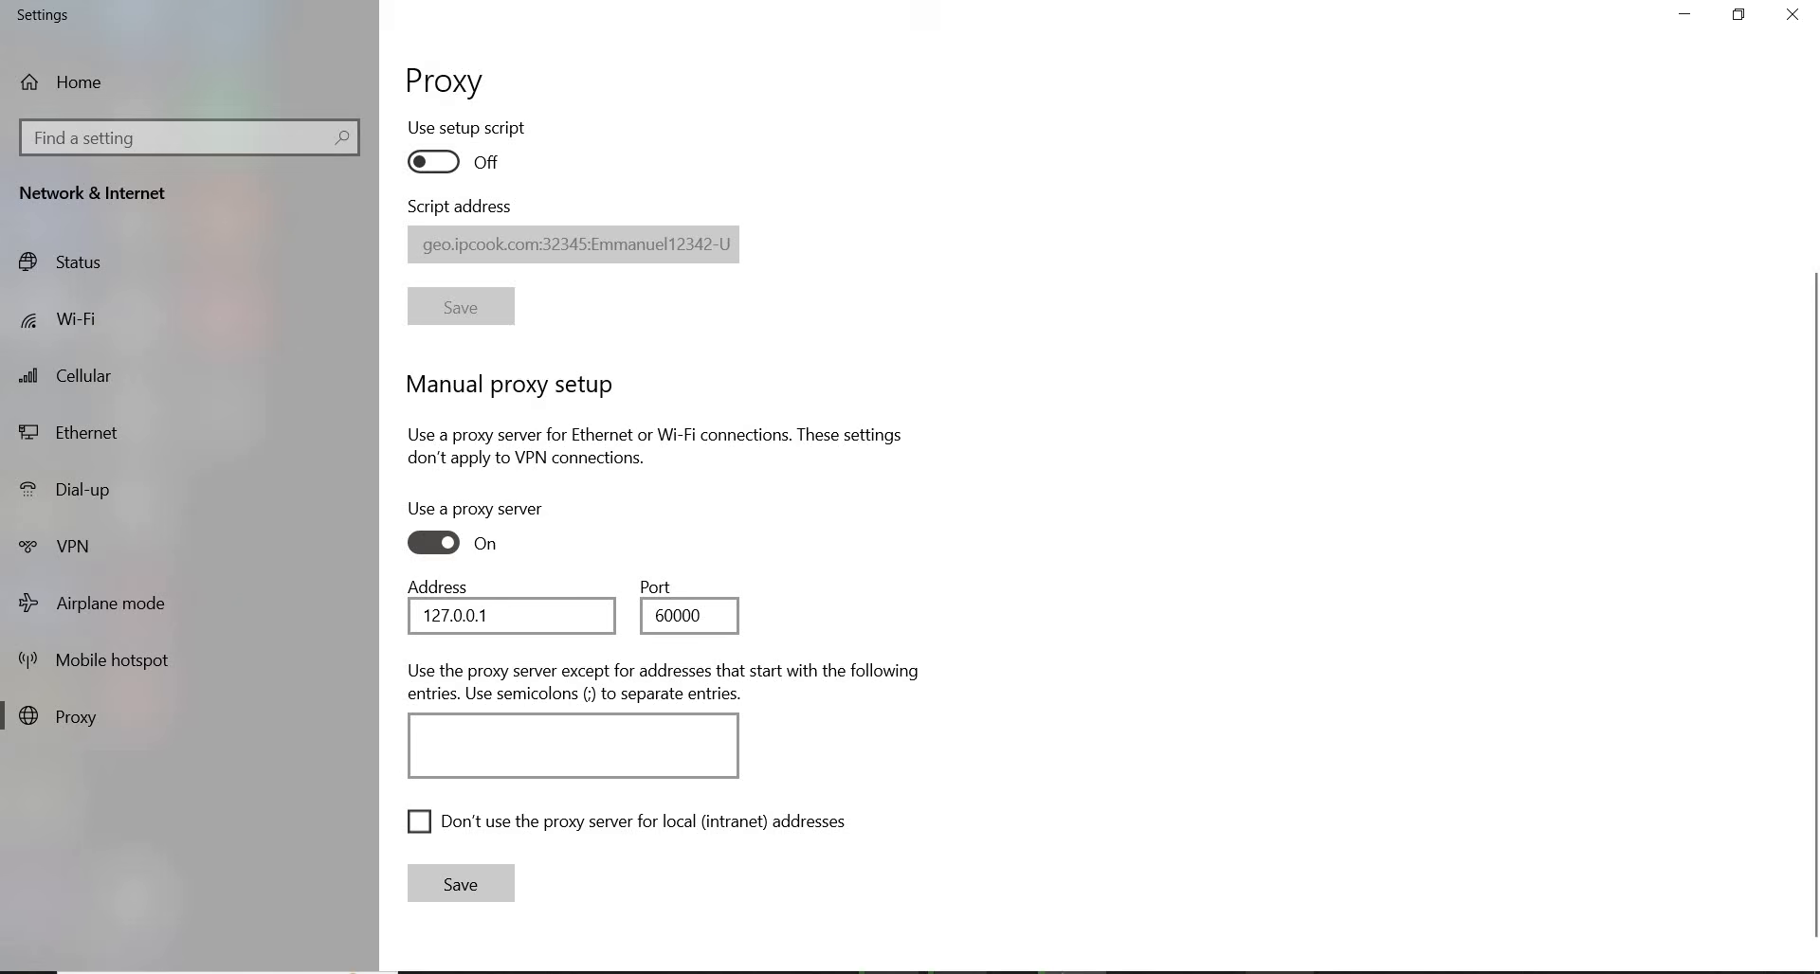
pyautogui.click(1050, 972)
pyautogui.click(1574, 19)
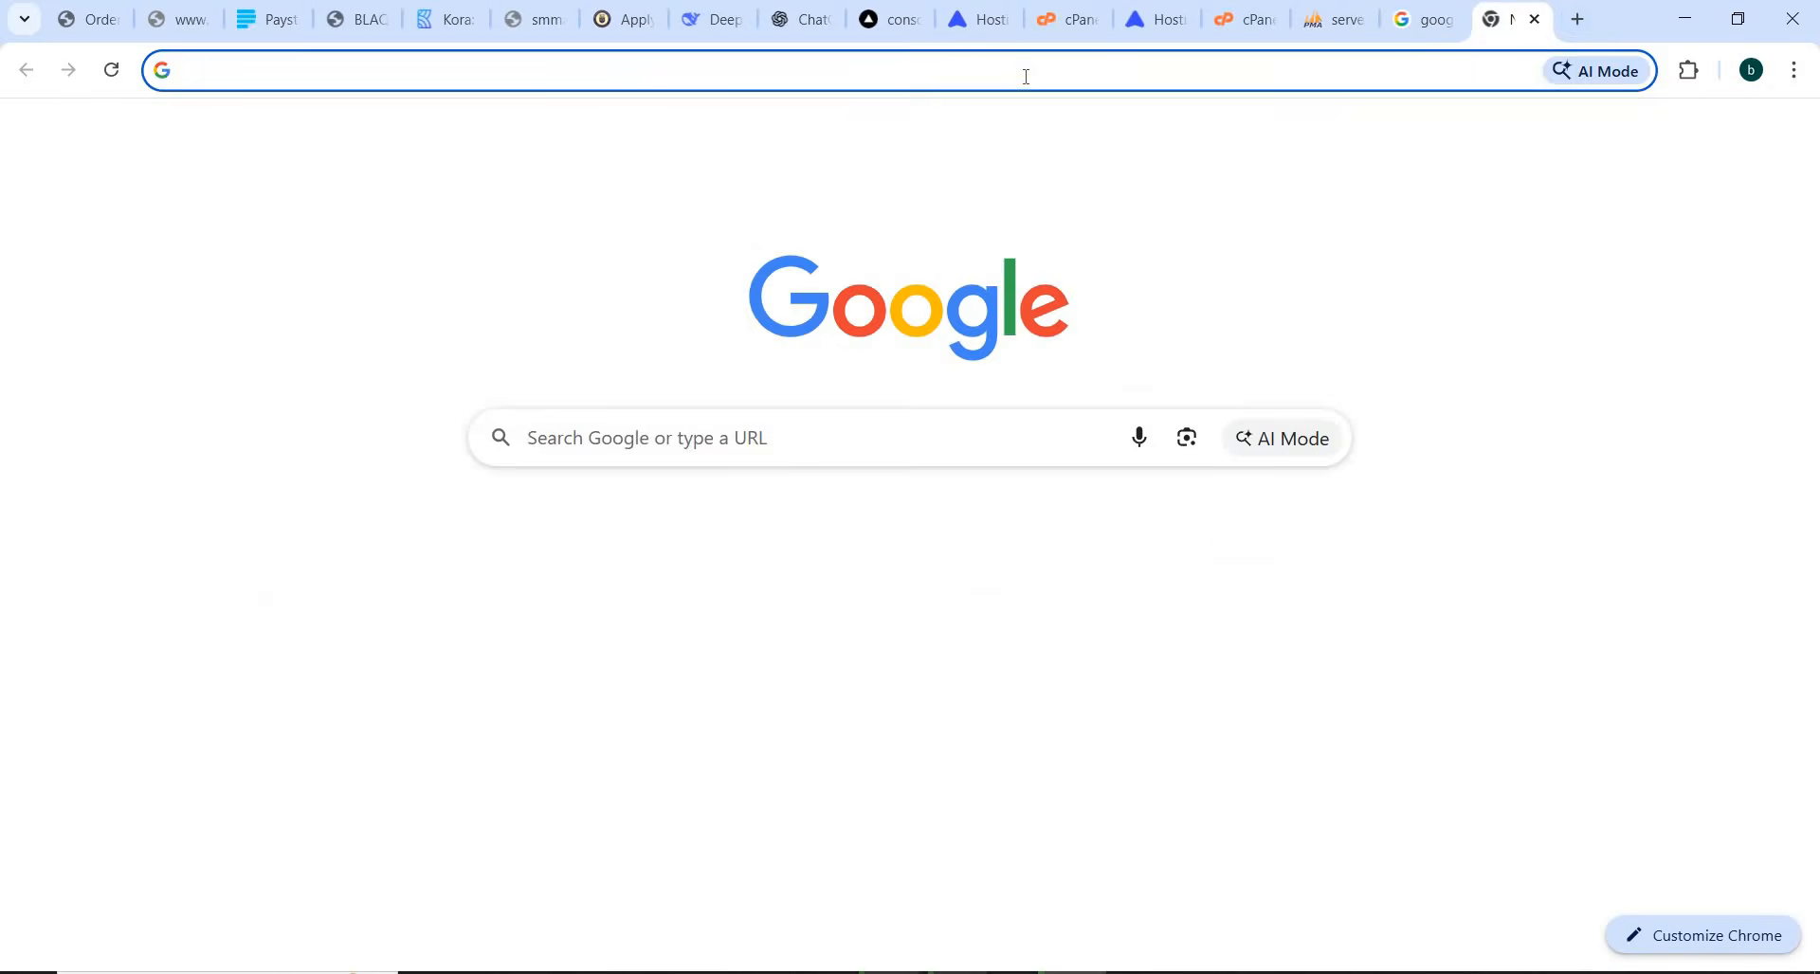
pyautogui.click(1025, 76)
pyautogui.write('who')
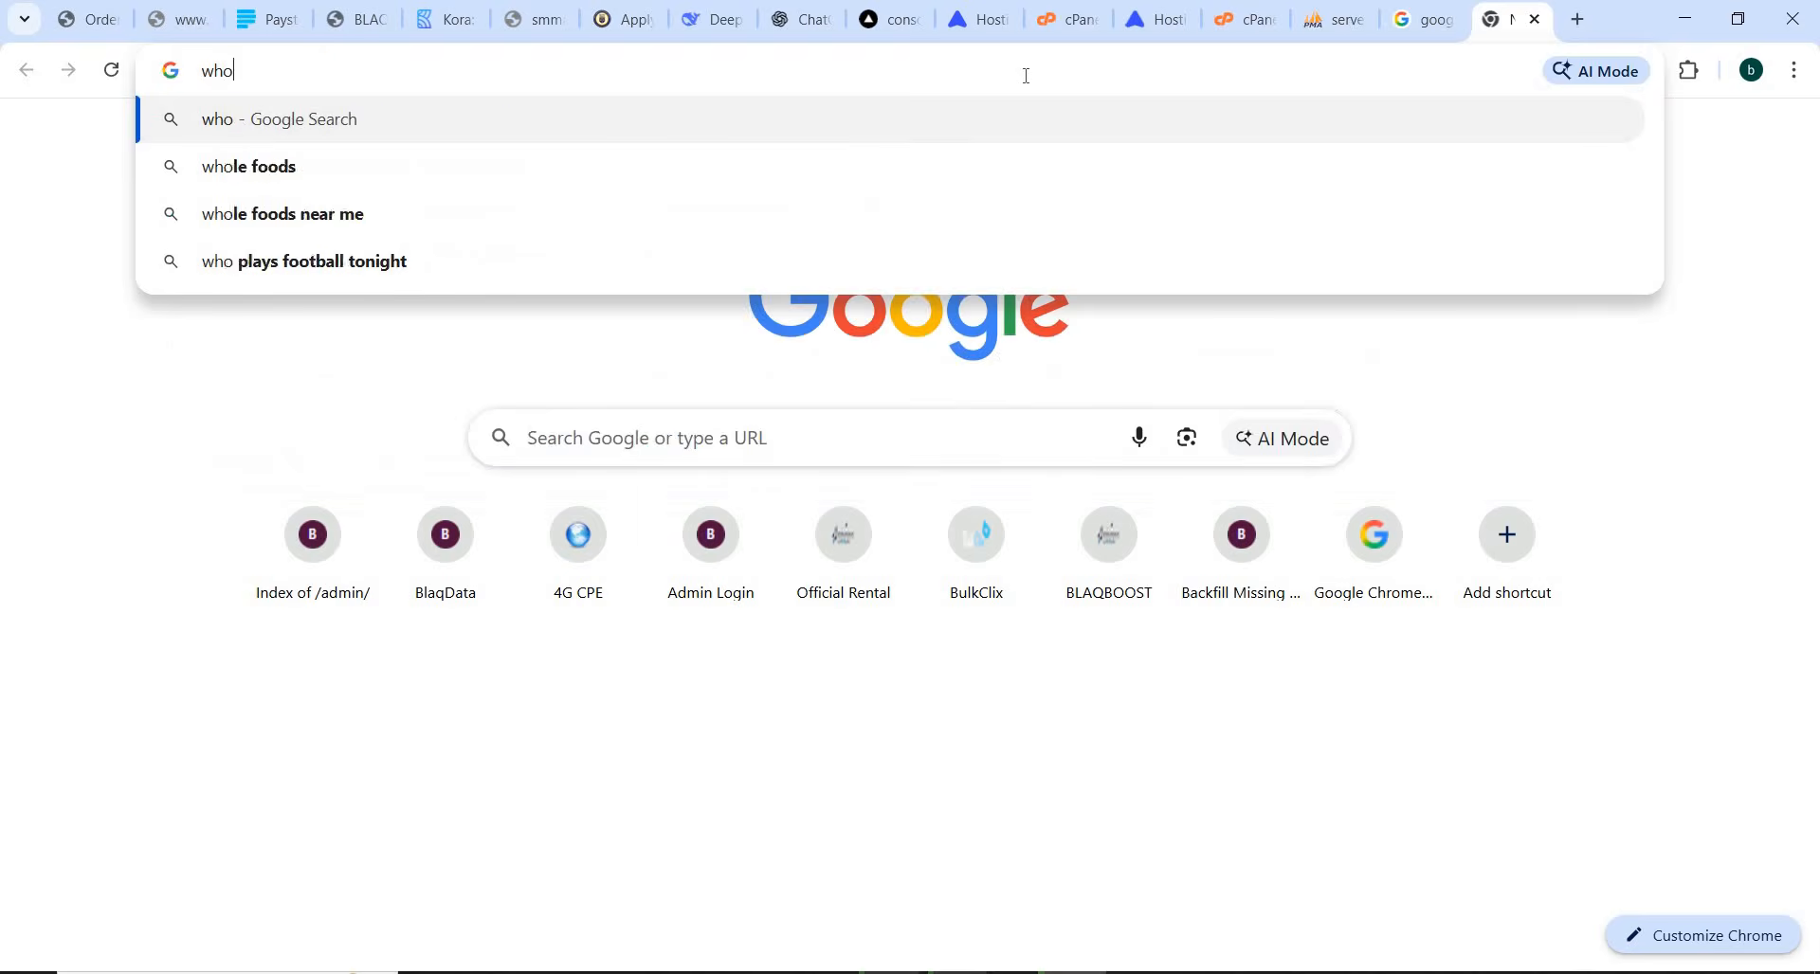
pyautogui.write('er')
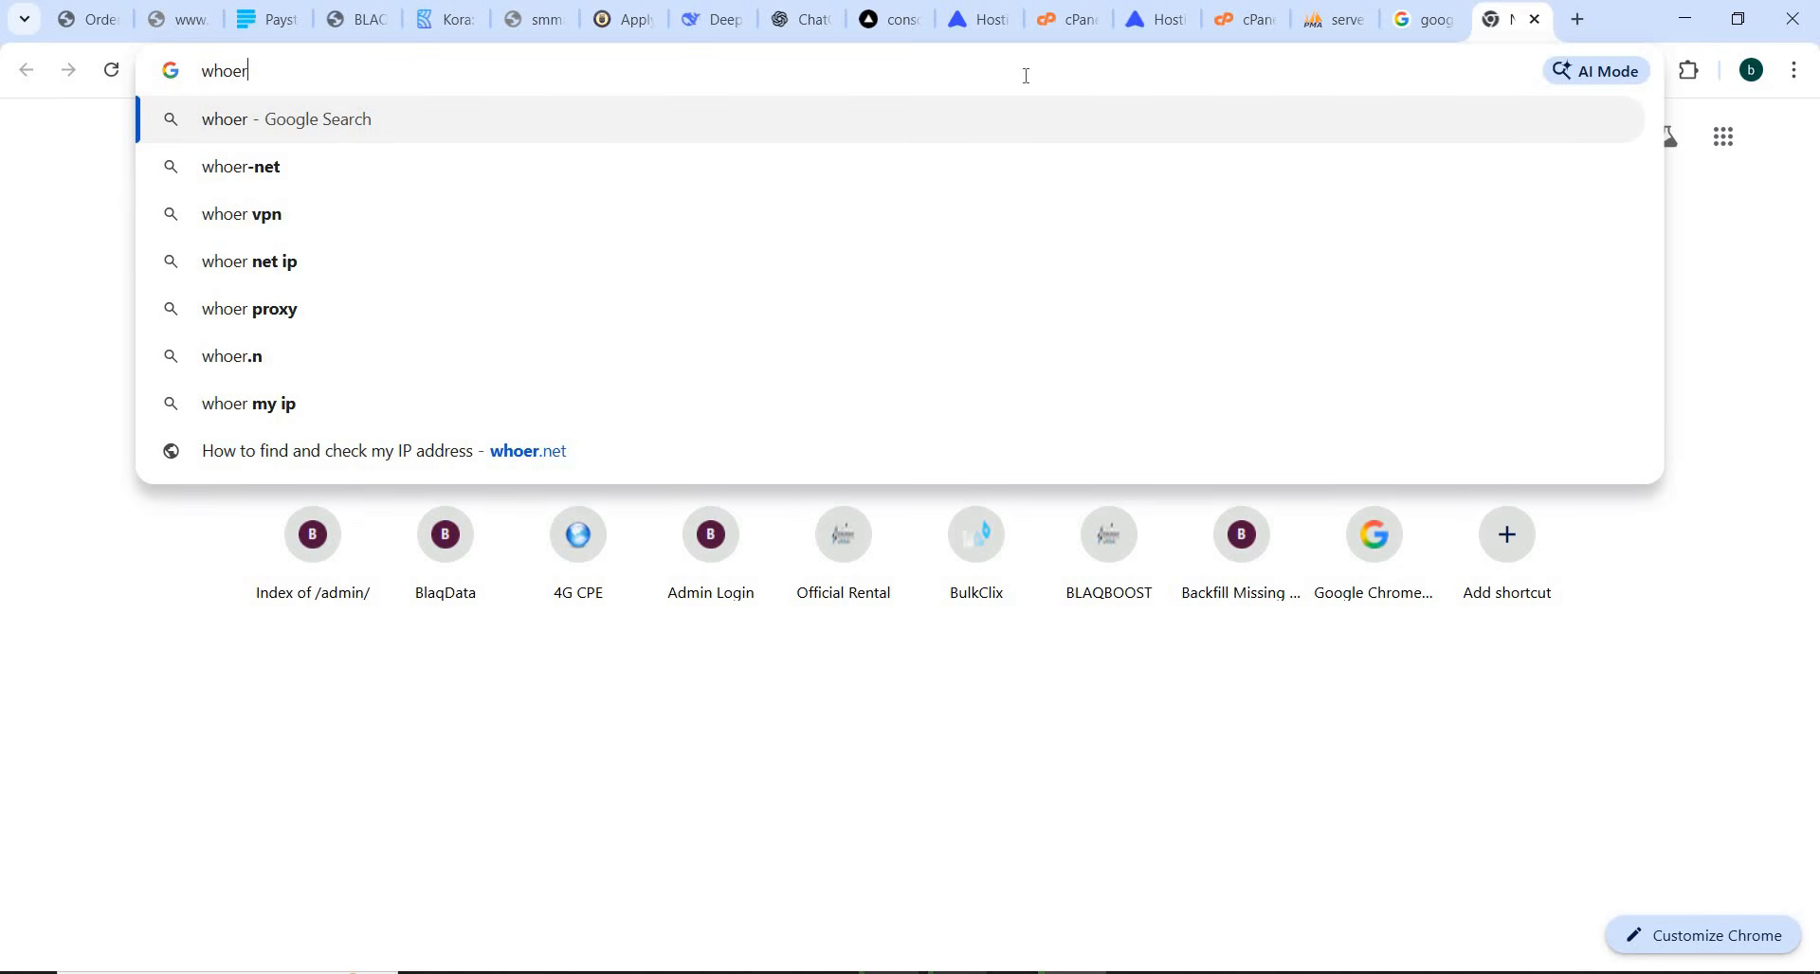
pyautogui.write('.net')
pyautogui.press('Return')
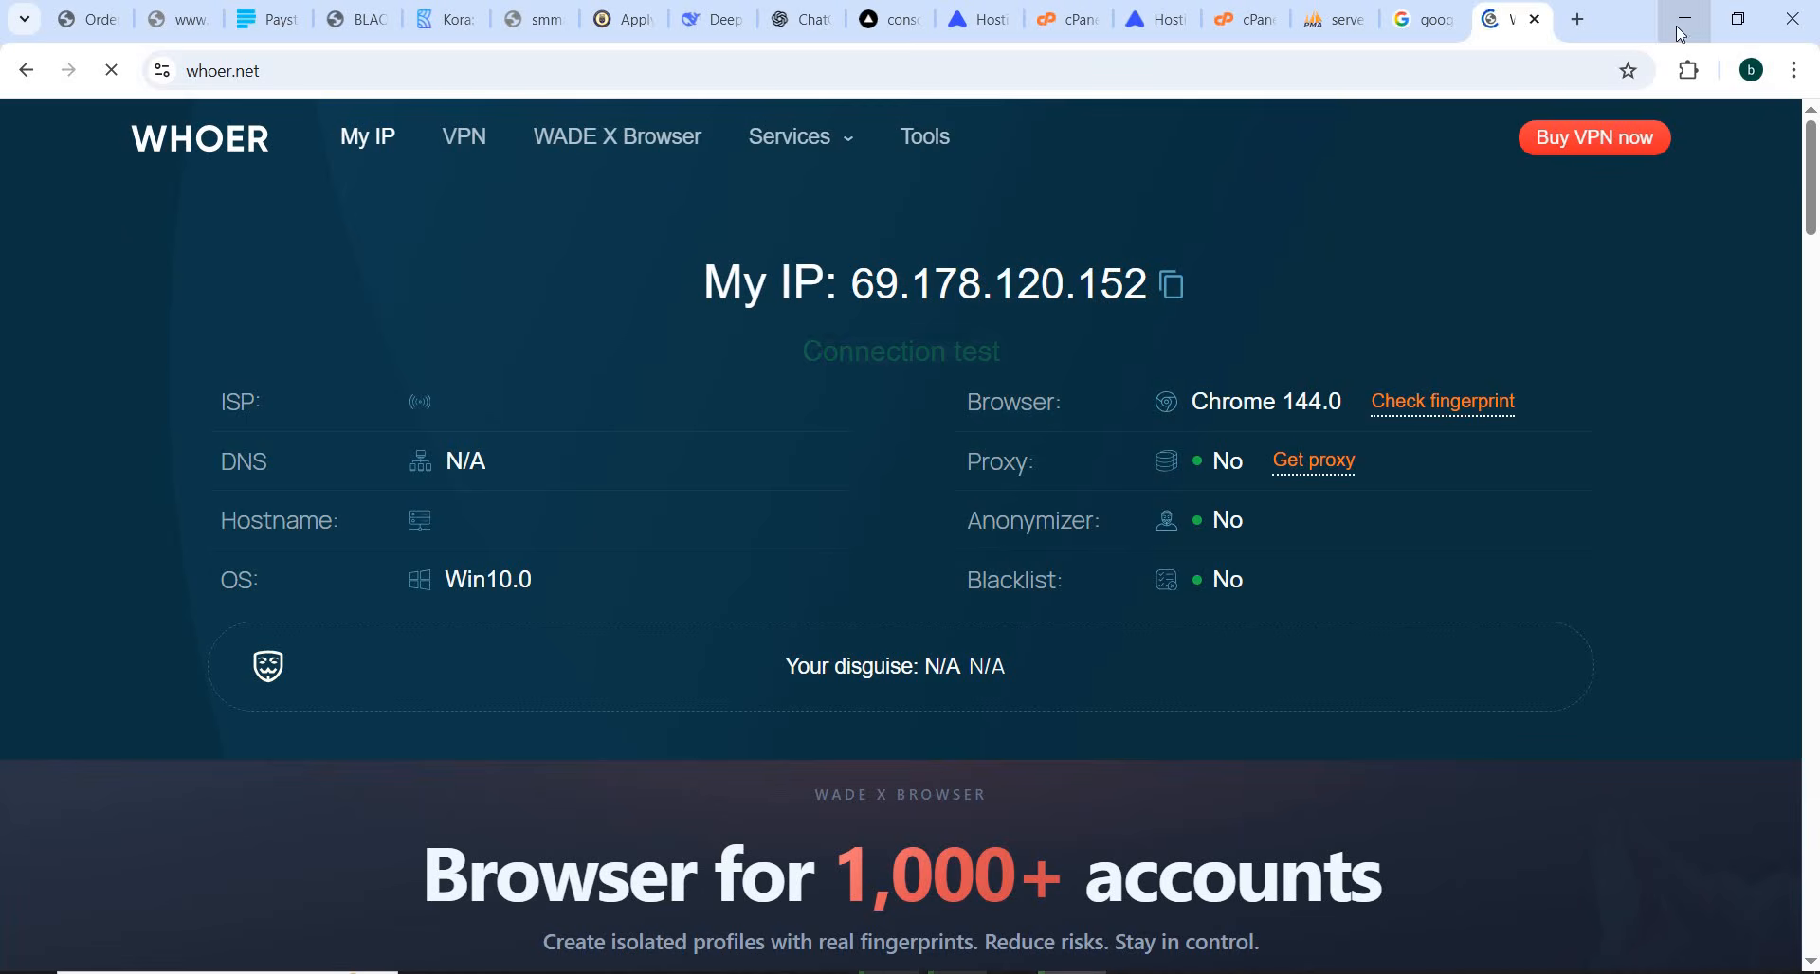
pyautogui.scroll(-10, 1815, 313)
pyautogui.scroll(10, 1815, 312)
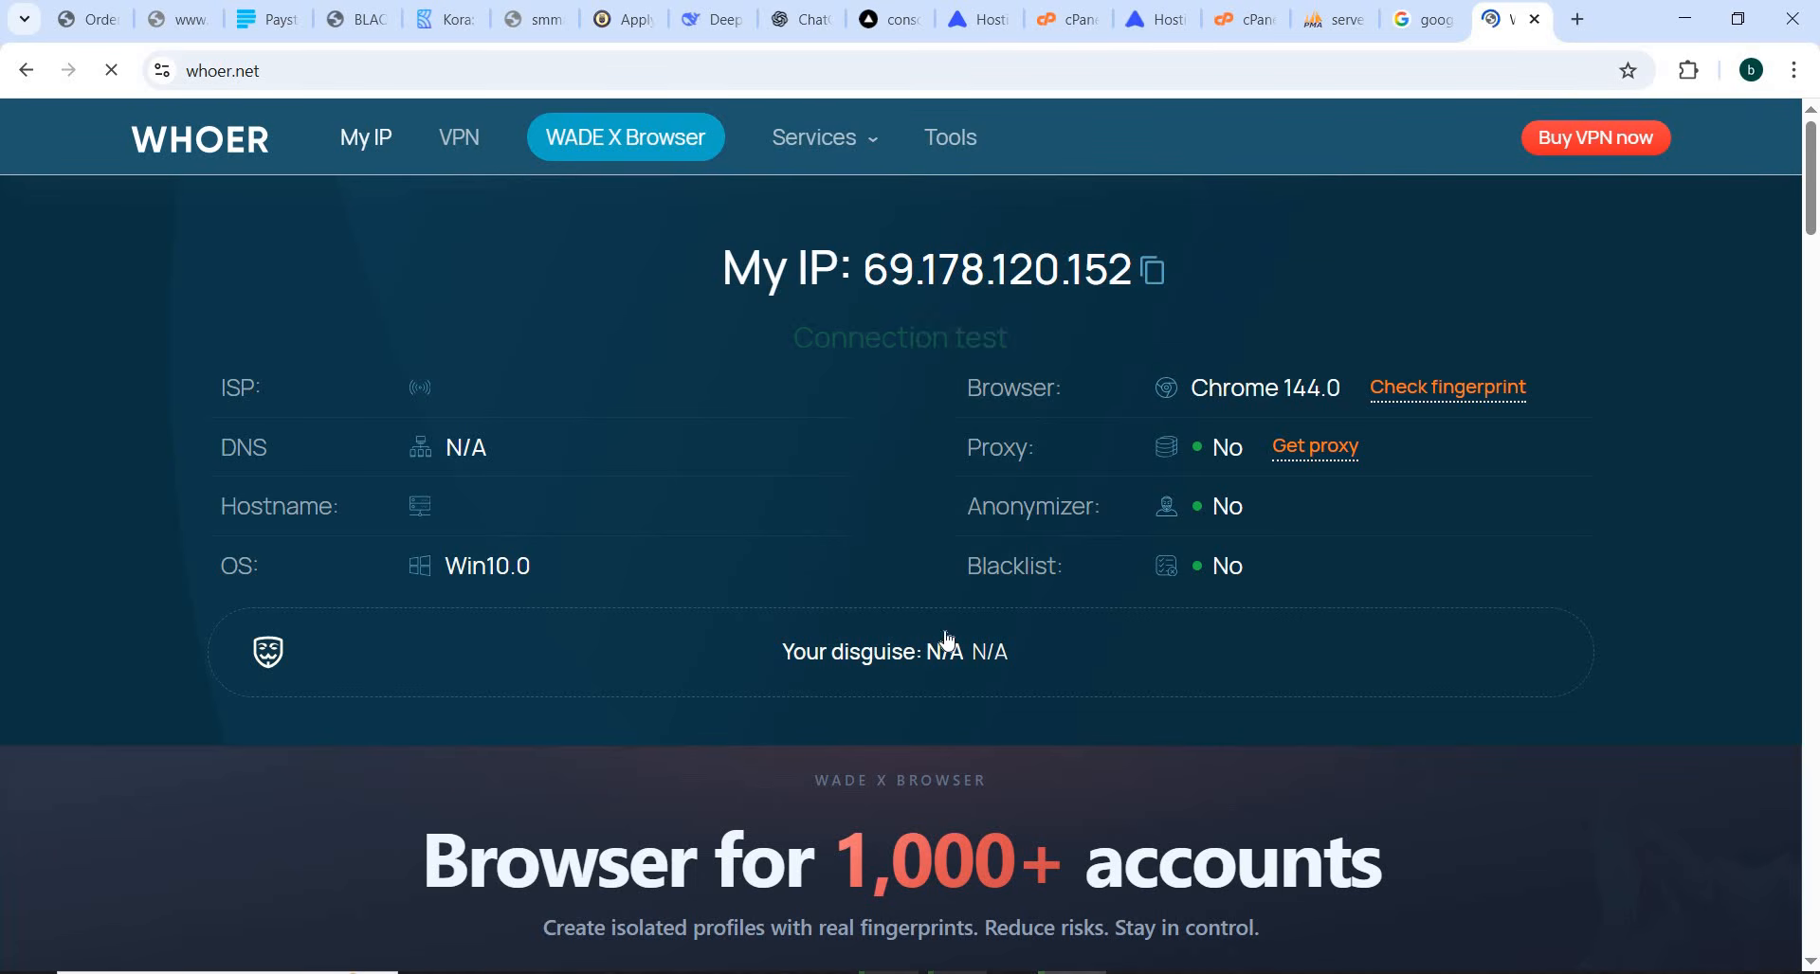
pyautogui.scroll(-15, 1806, 209)
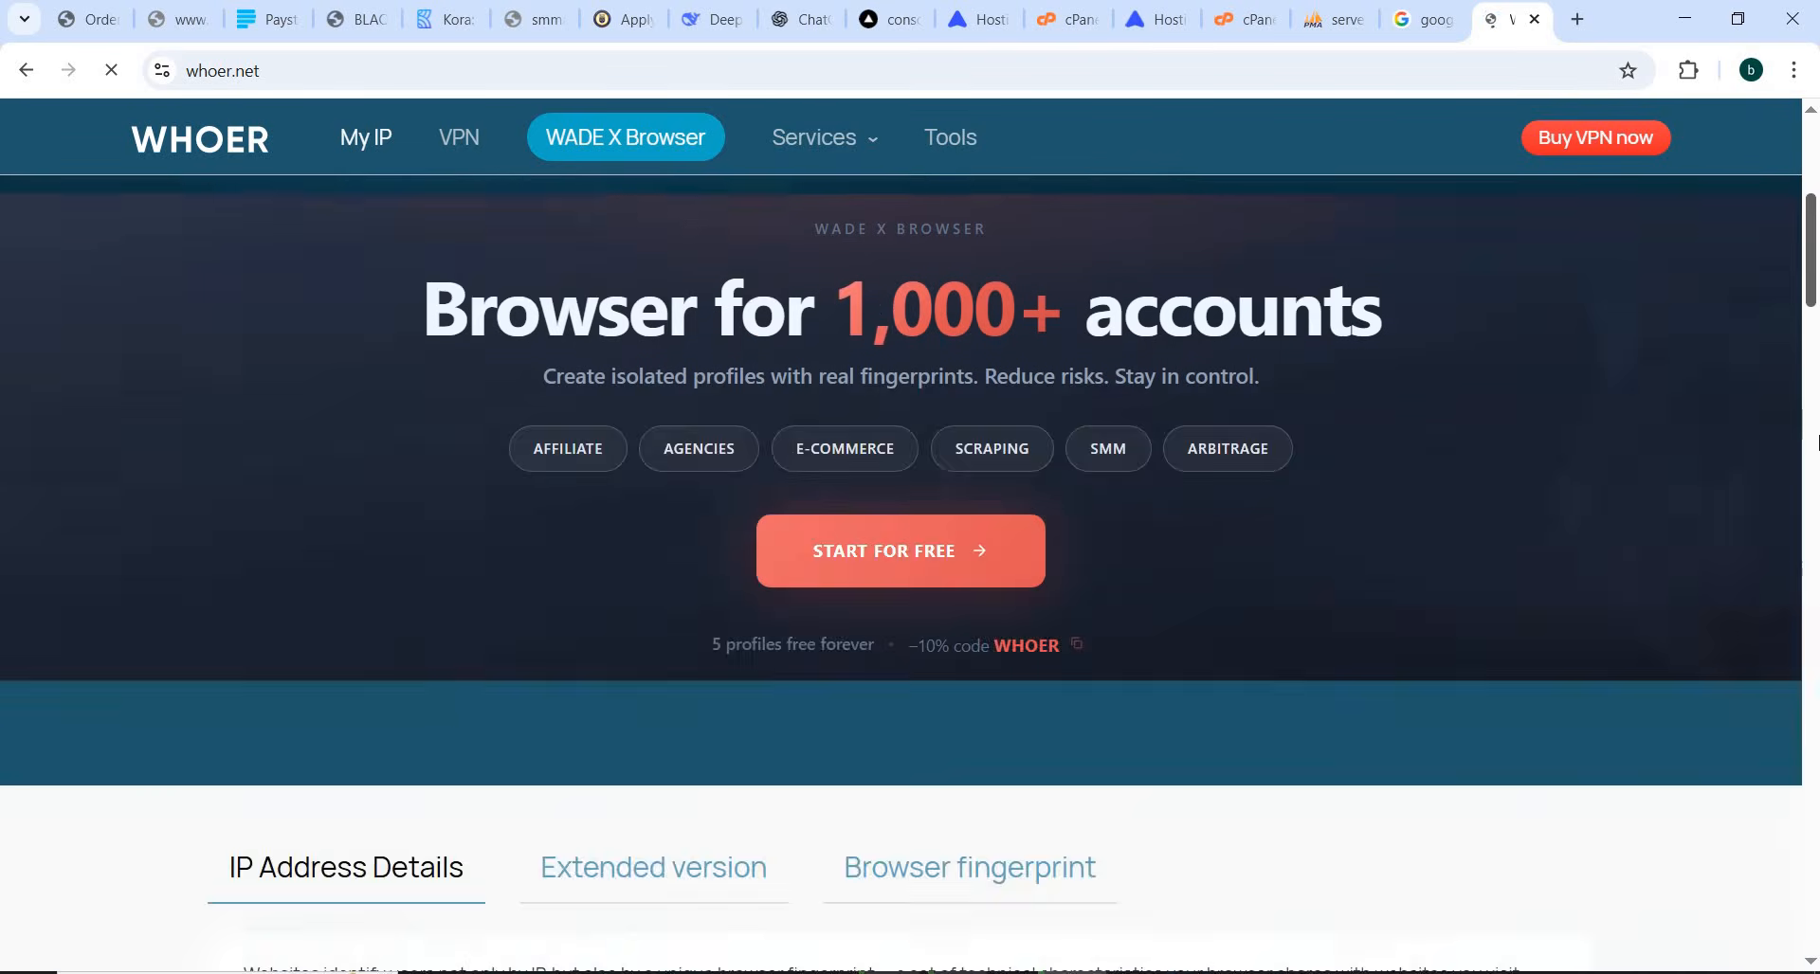
pyautogui.scroll(12, 1799, 208)
pyautogui.scroll(4, 1799, 209)
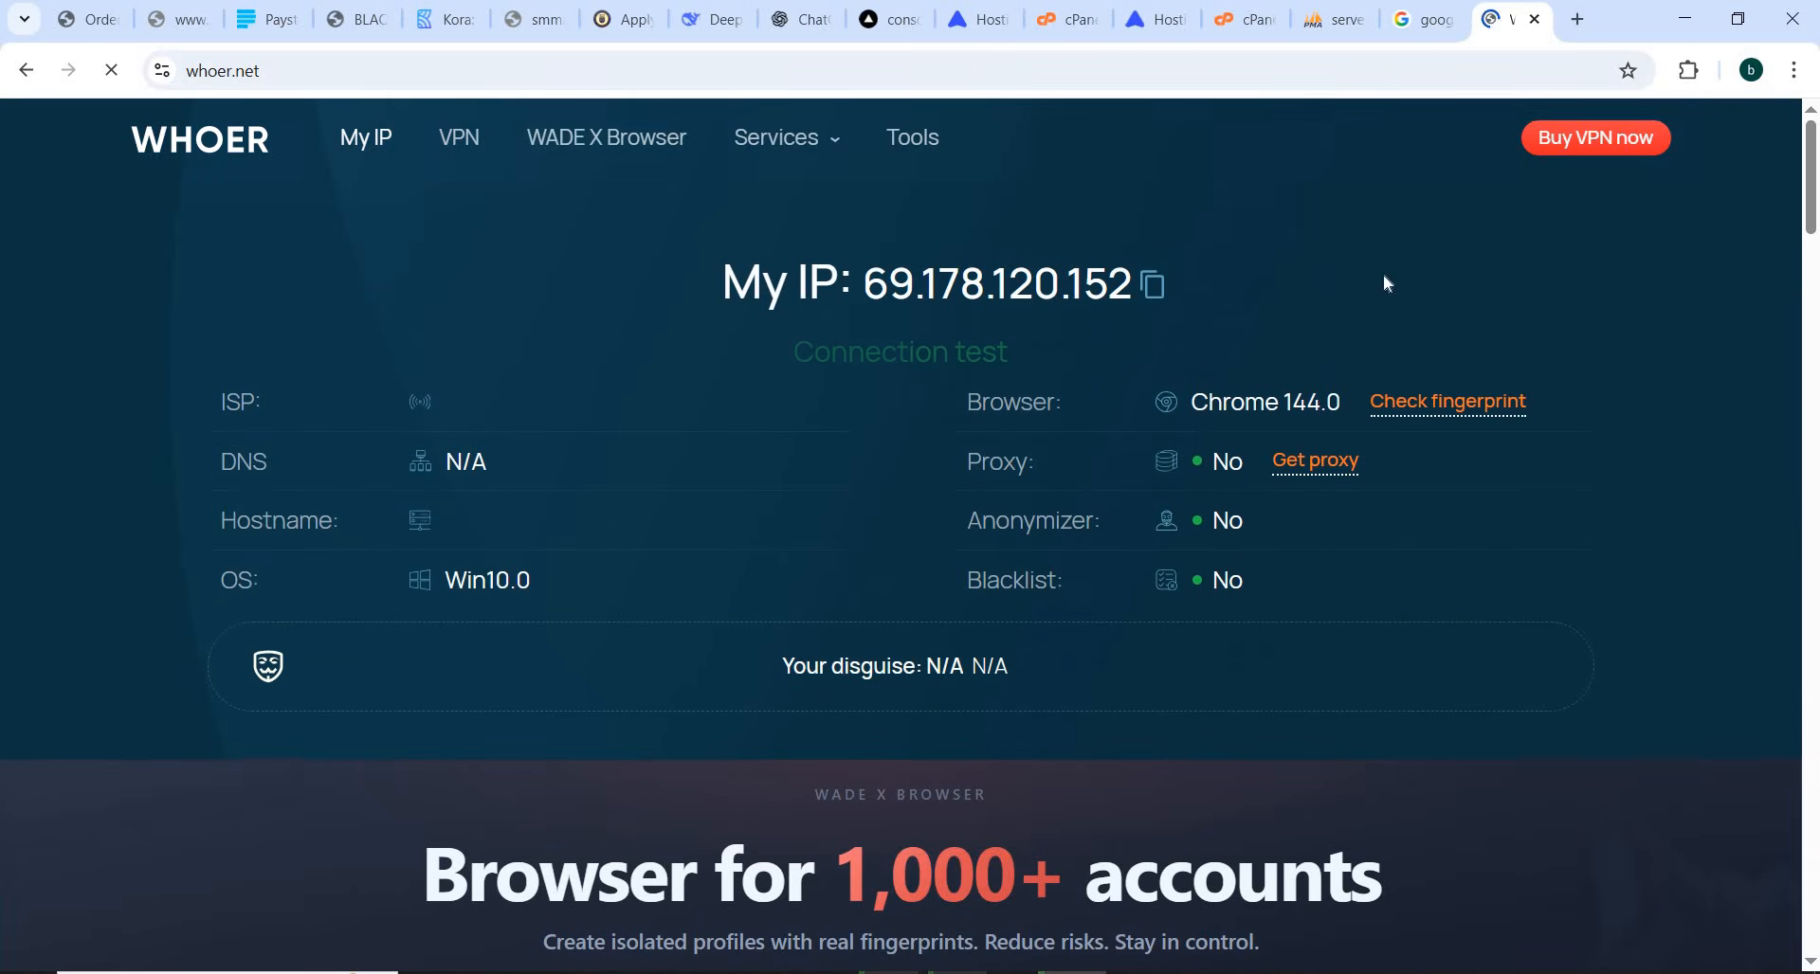
# Return to the Windows proxy settings, clear the manual proxy's address and port, and turn the proxy server off
pyautogui.click(1684, 19)
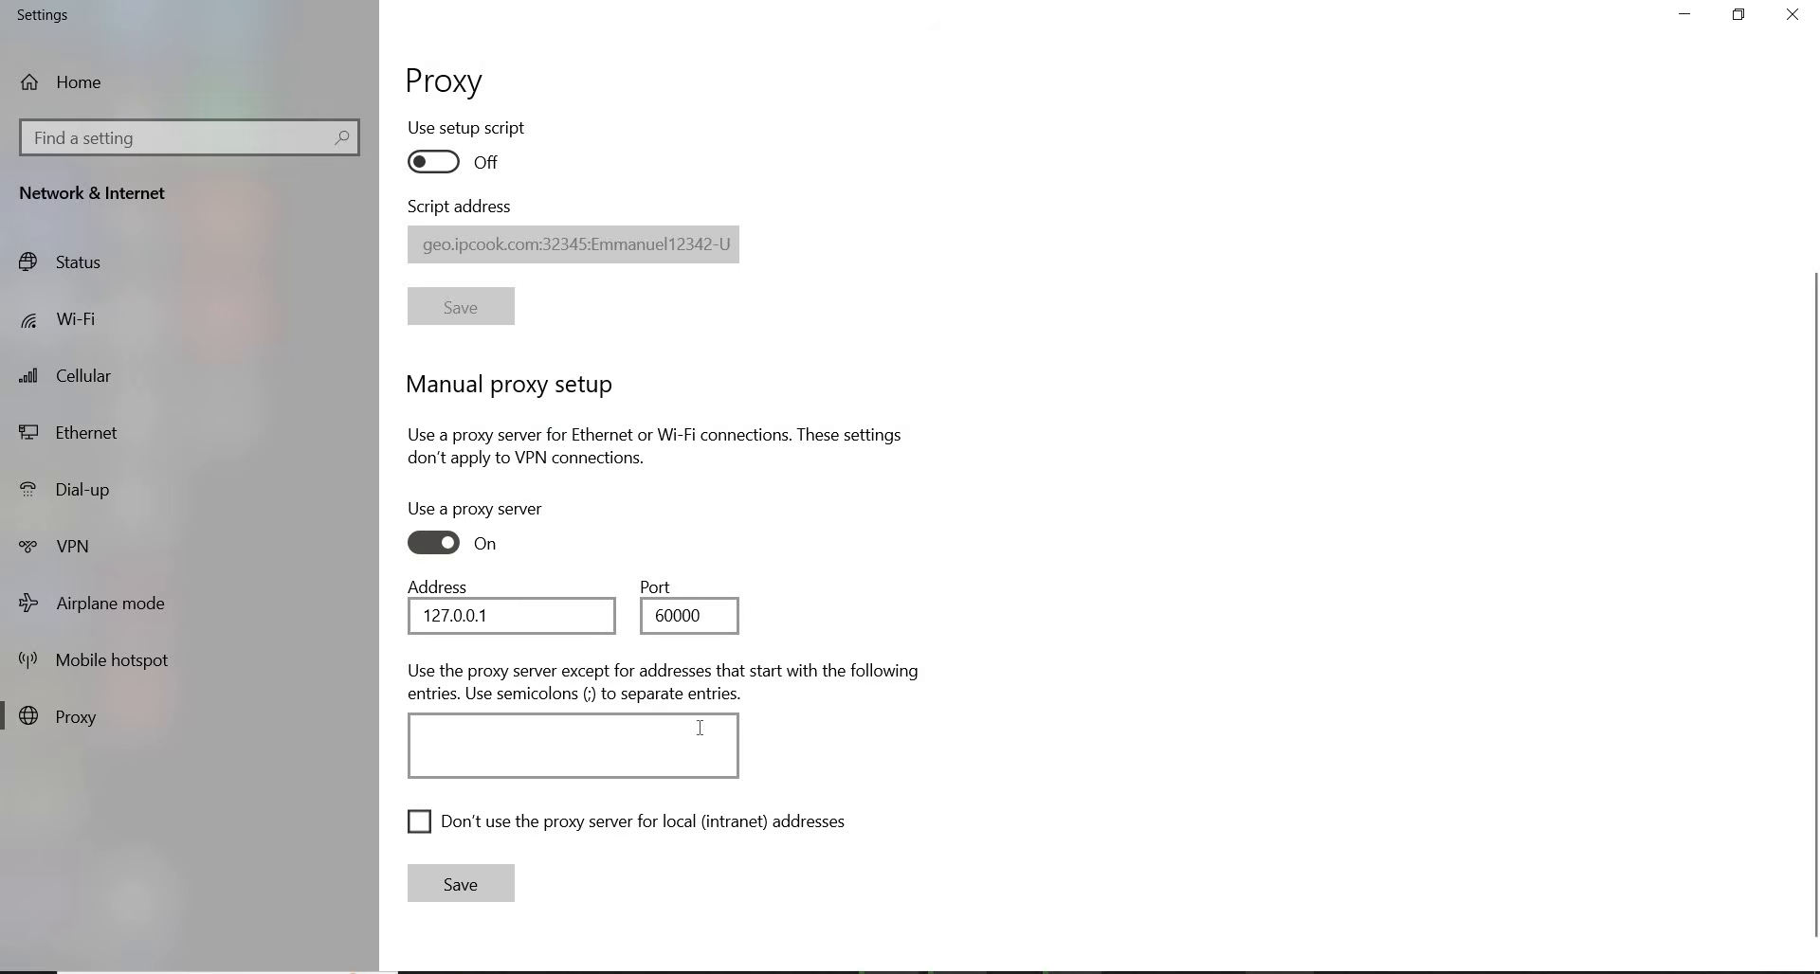
pyautogui.click(414, 548)
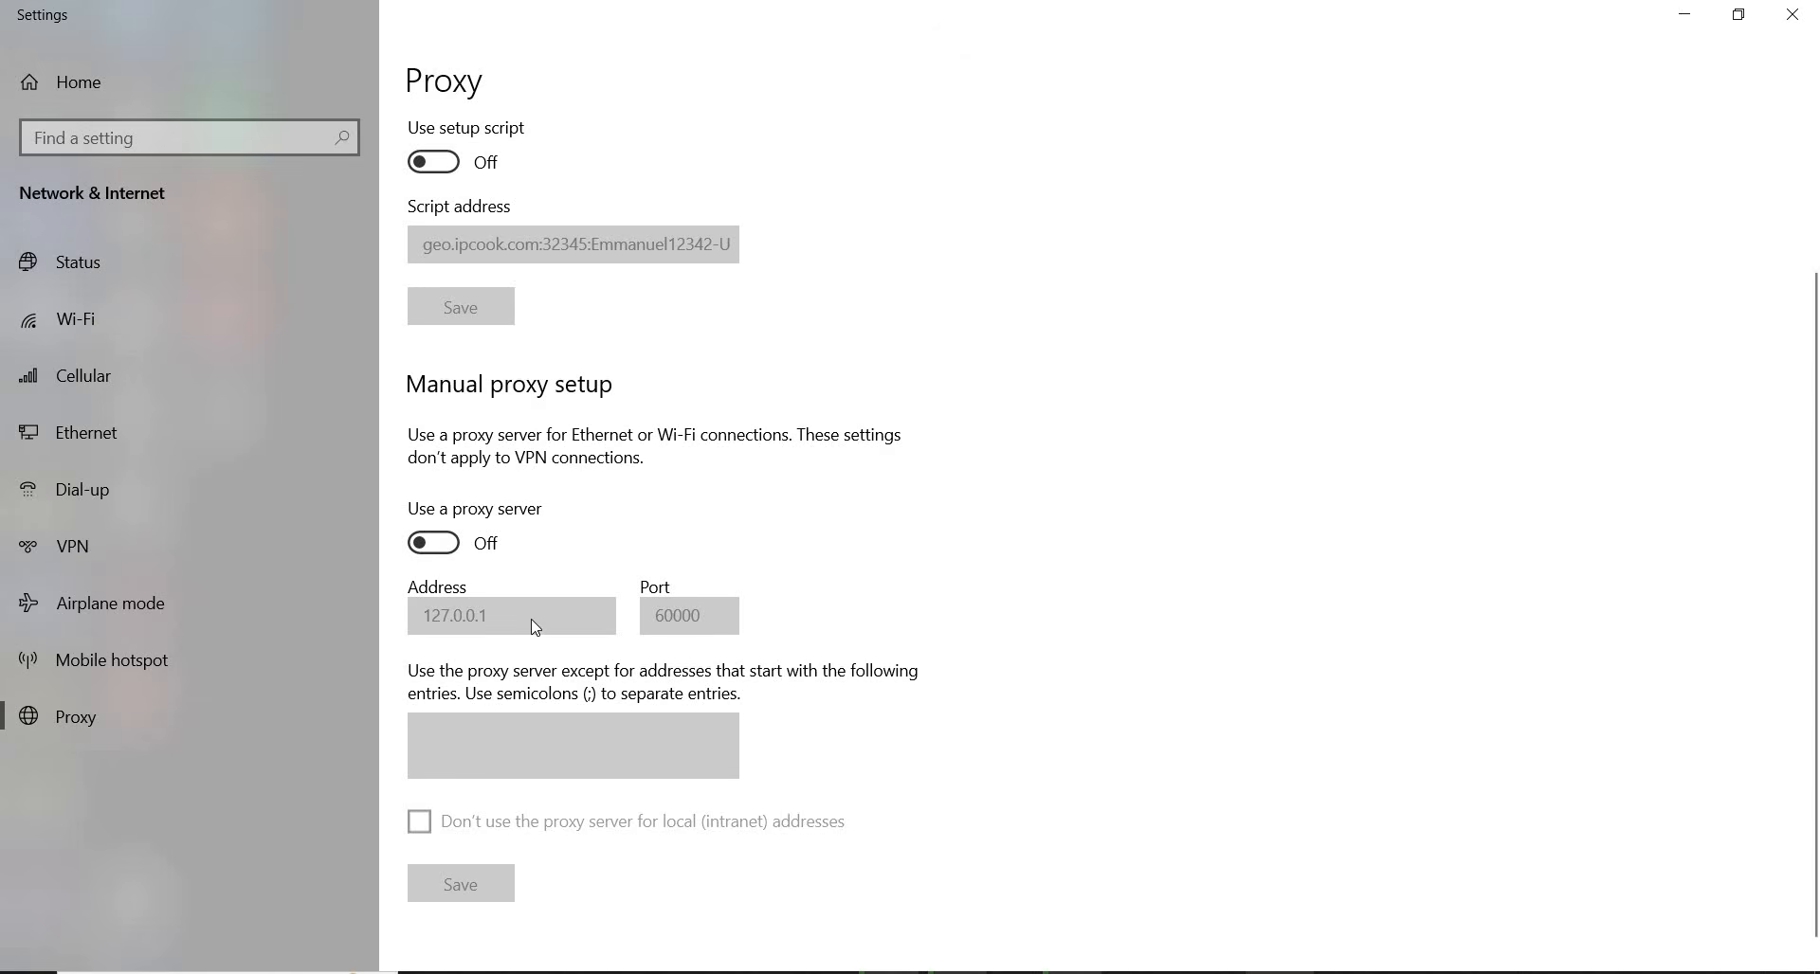
pyautogui.click(453, 554)
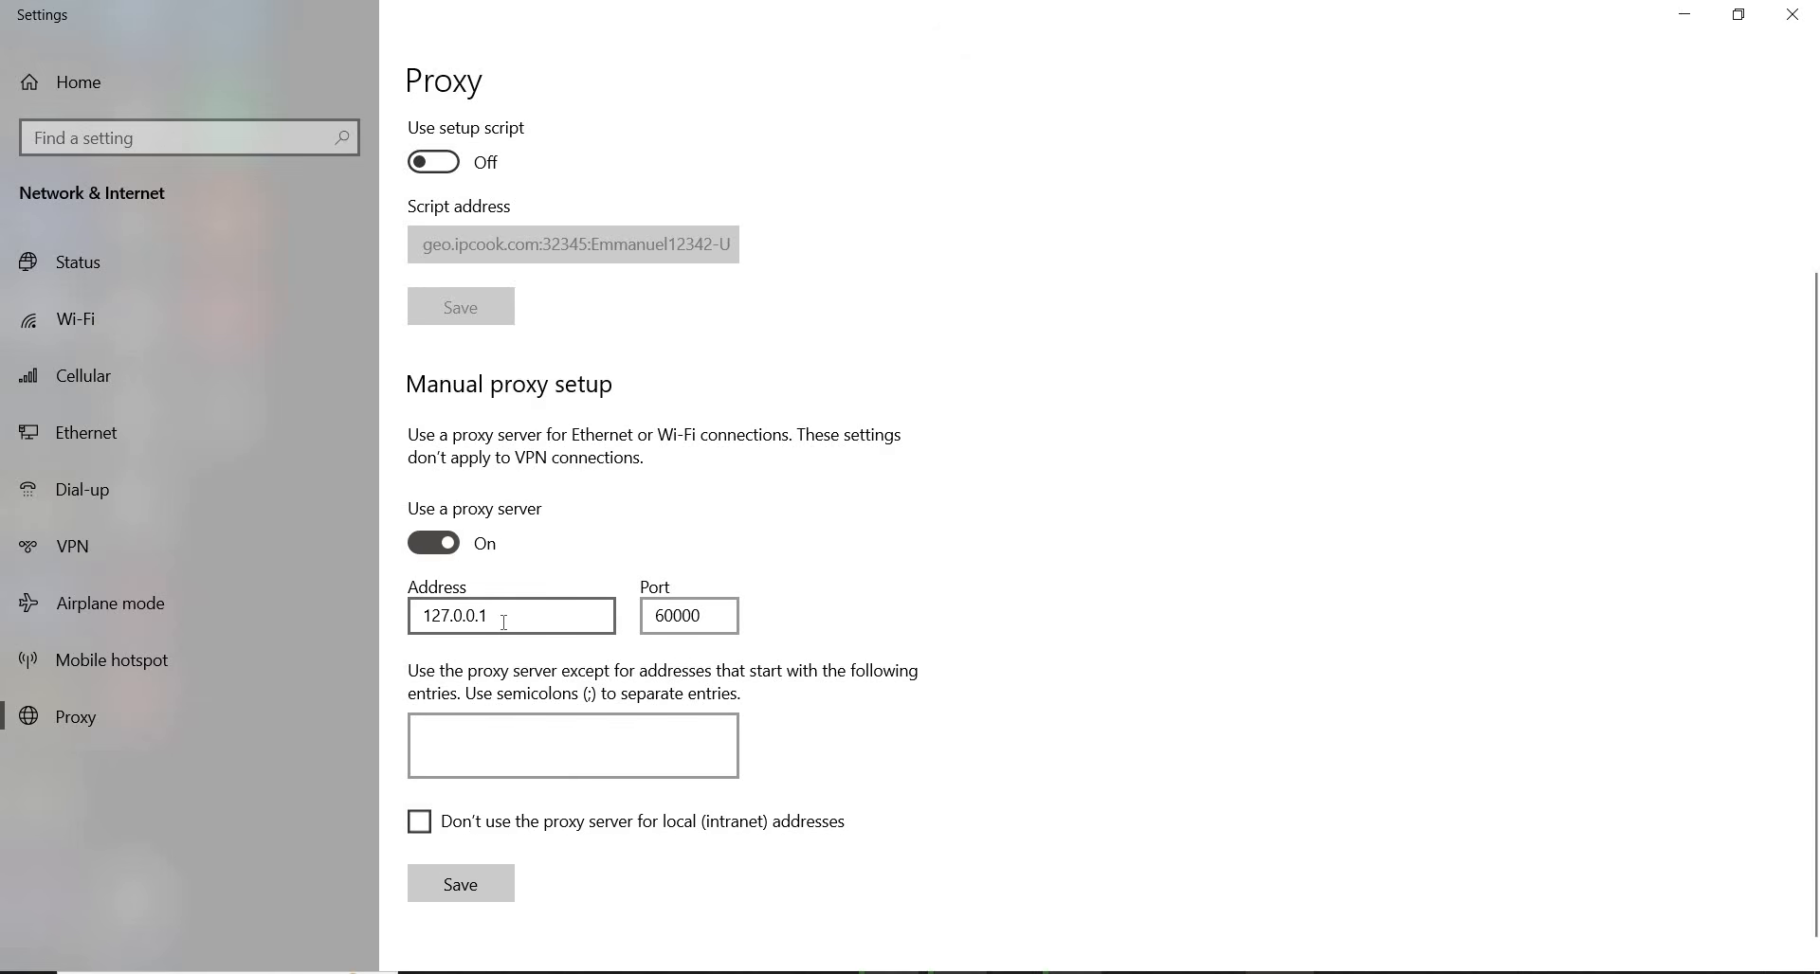
pyautogui.doubleClick(509, 621)
pyautogui.press('BackSpace')
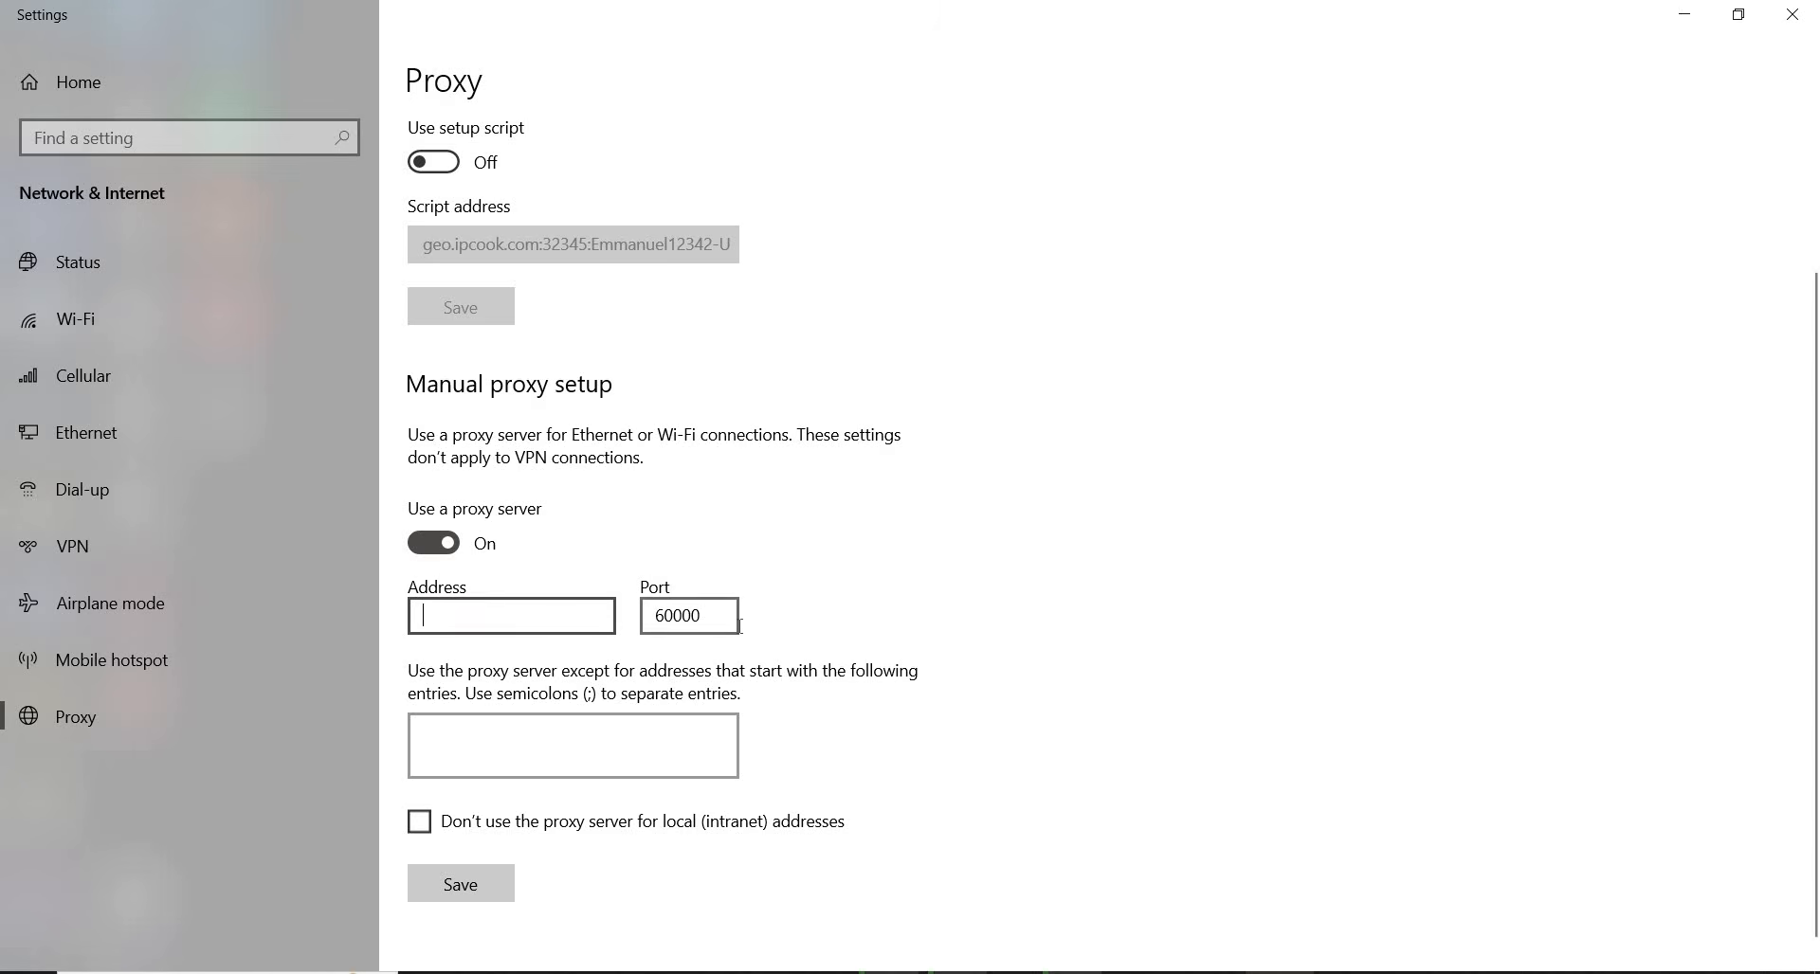
pyautogui.doubleClick(718, 618)
pyautogui.press('BackSpace')
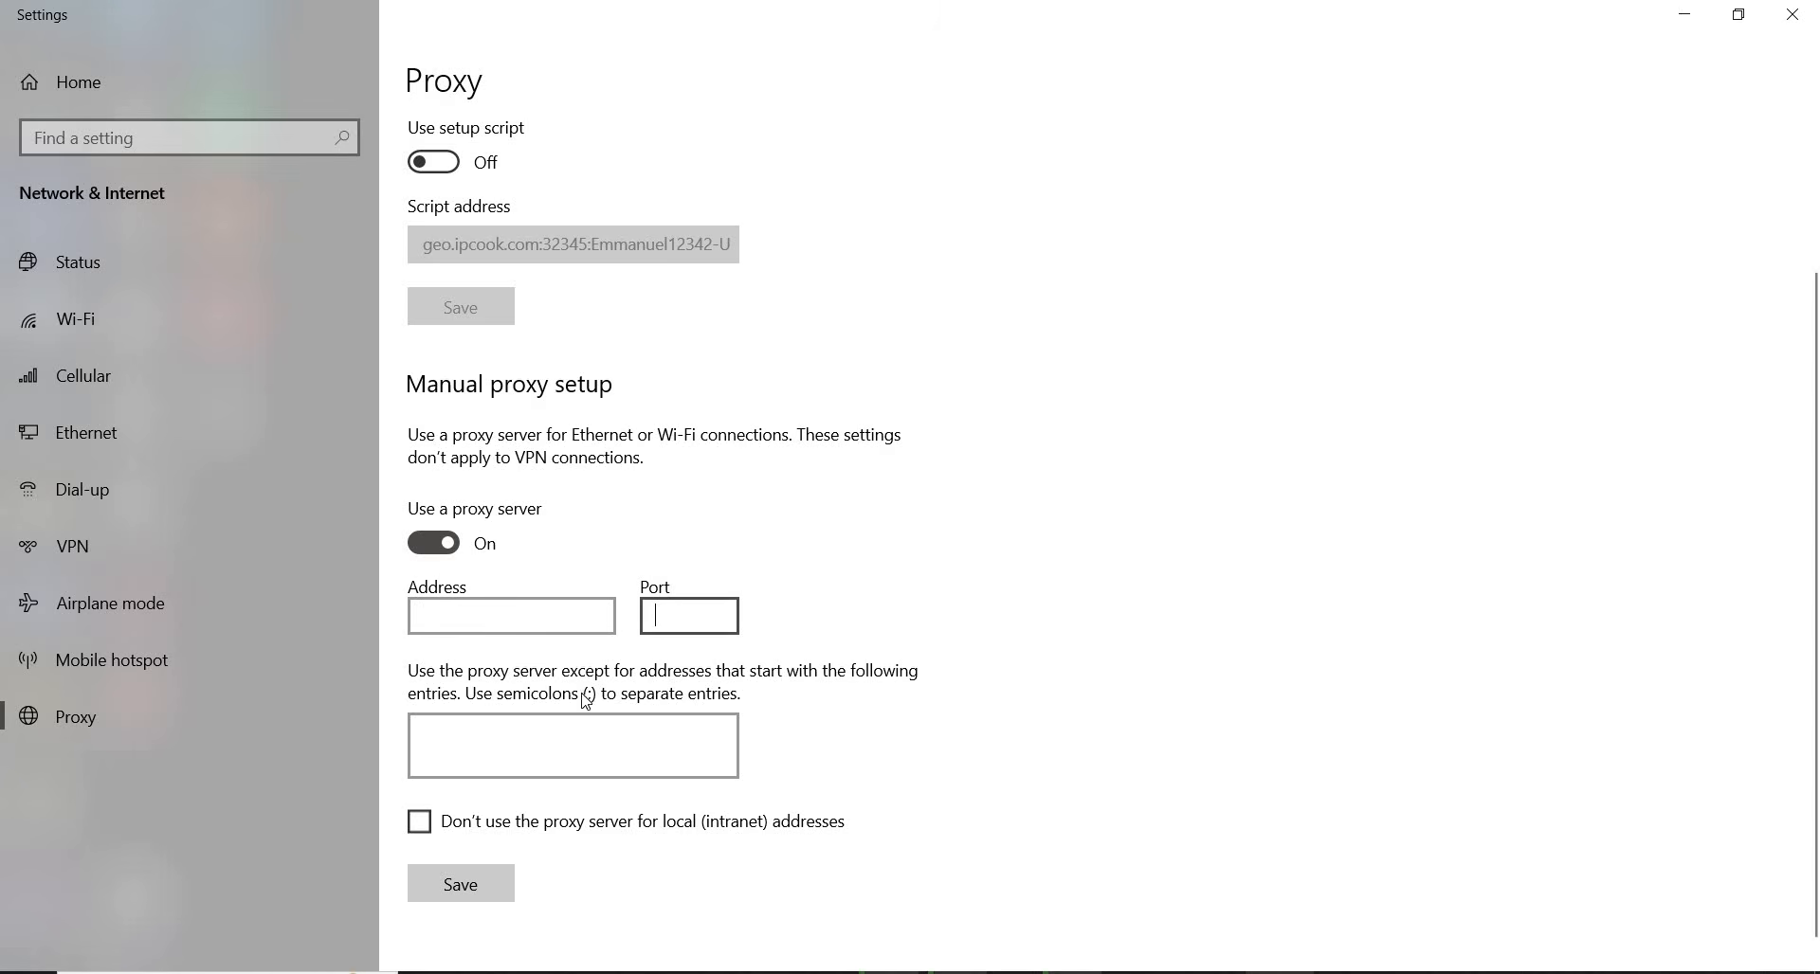
pyautogui.click(434, 543)
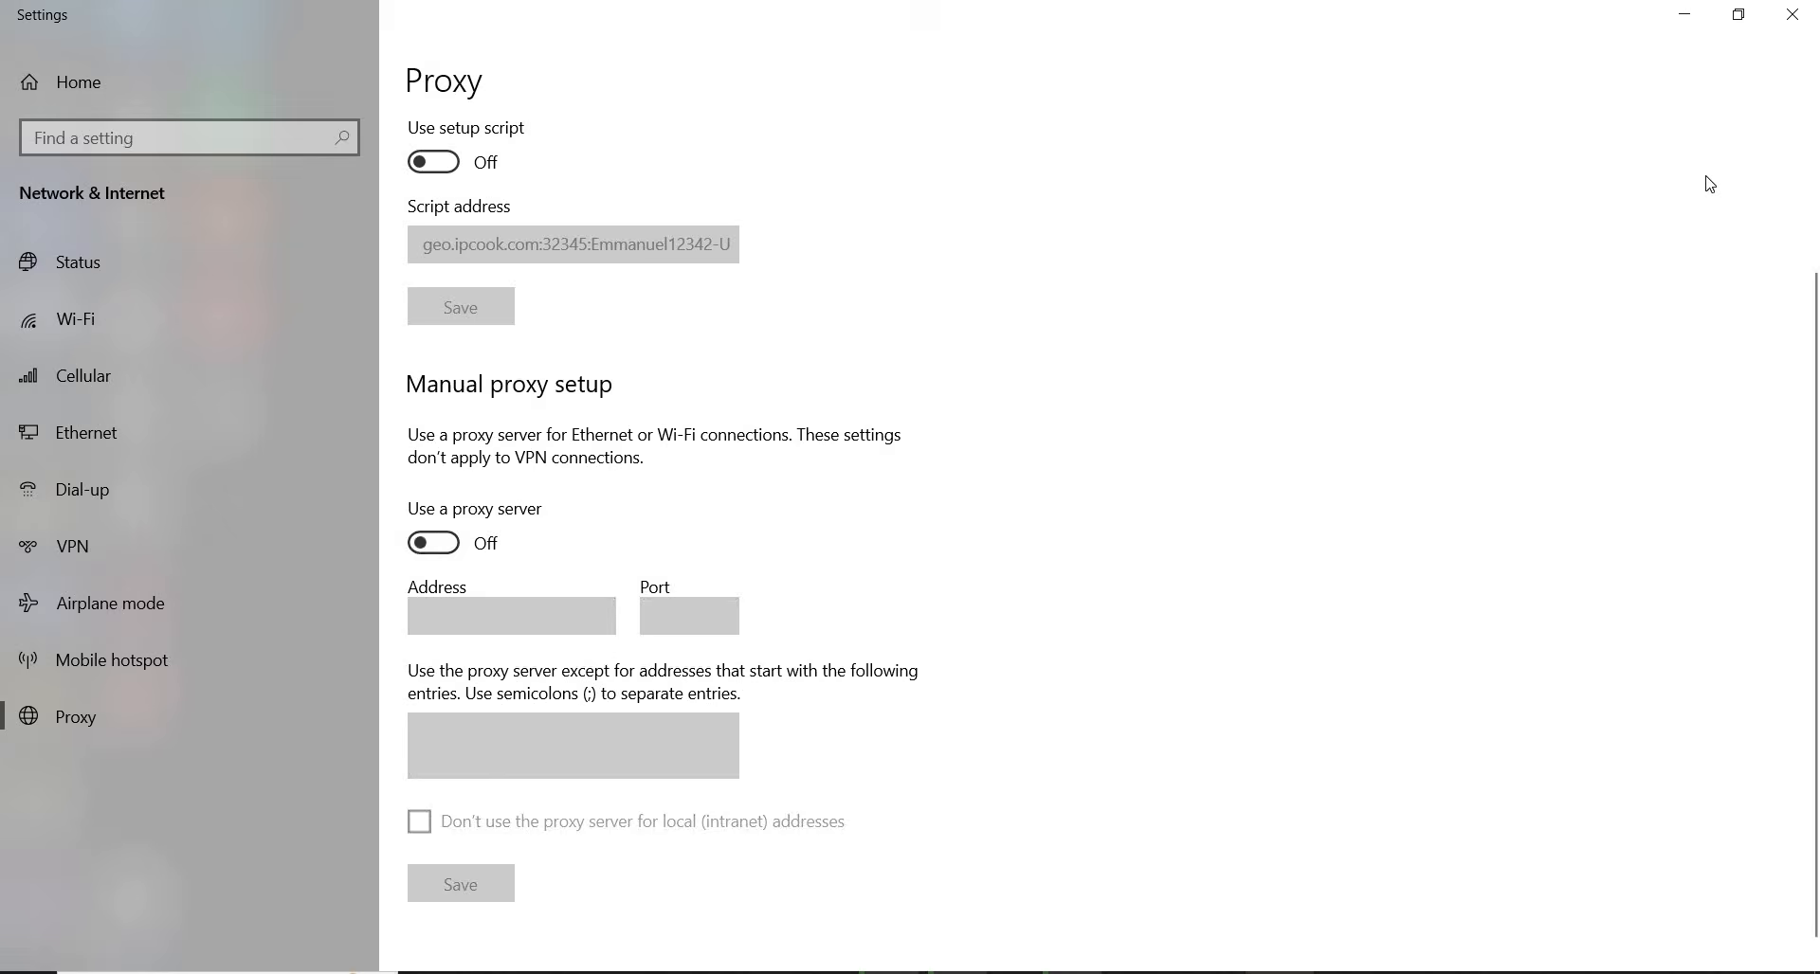
pyautogui.click(1683, 16)
pyautogui.rightClick(860, 434)
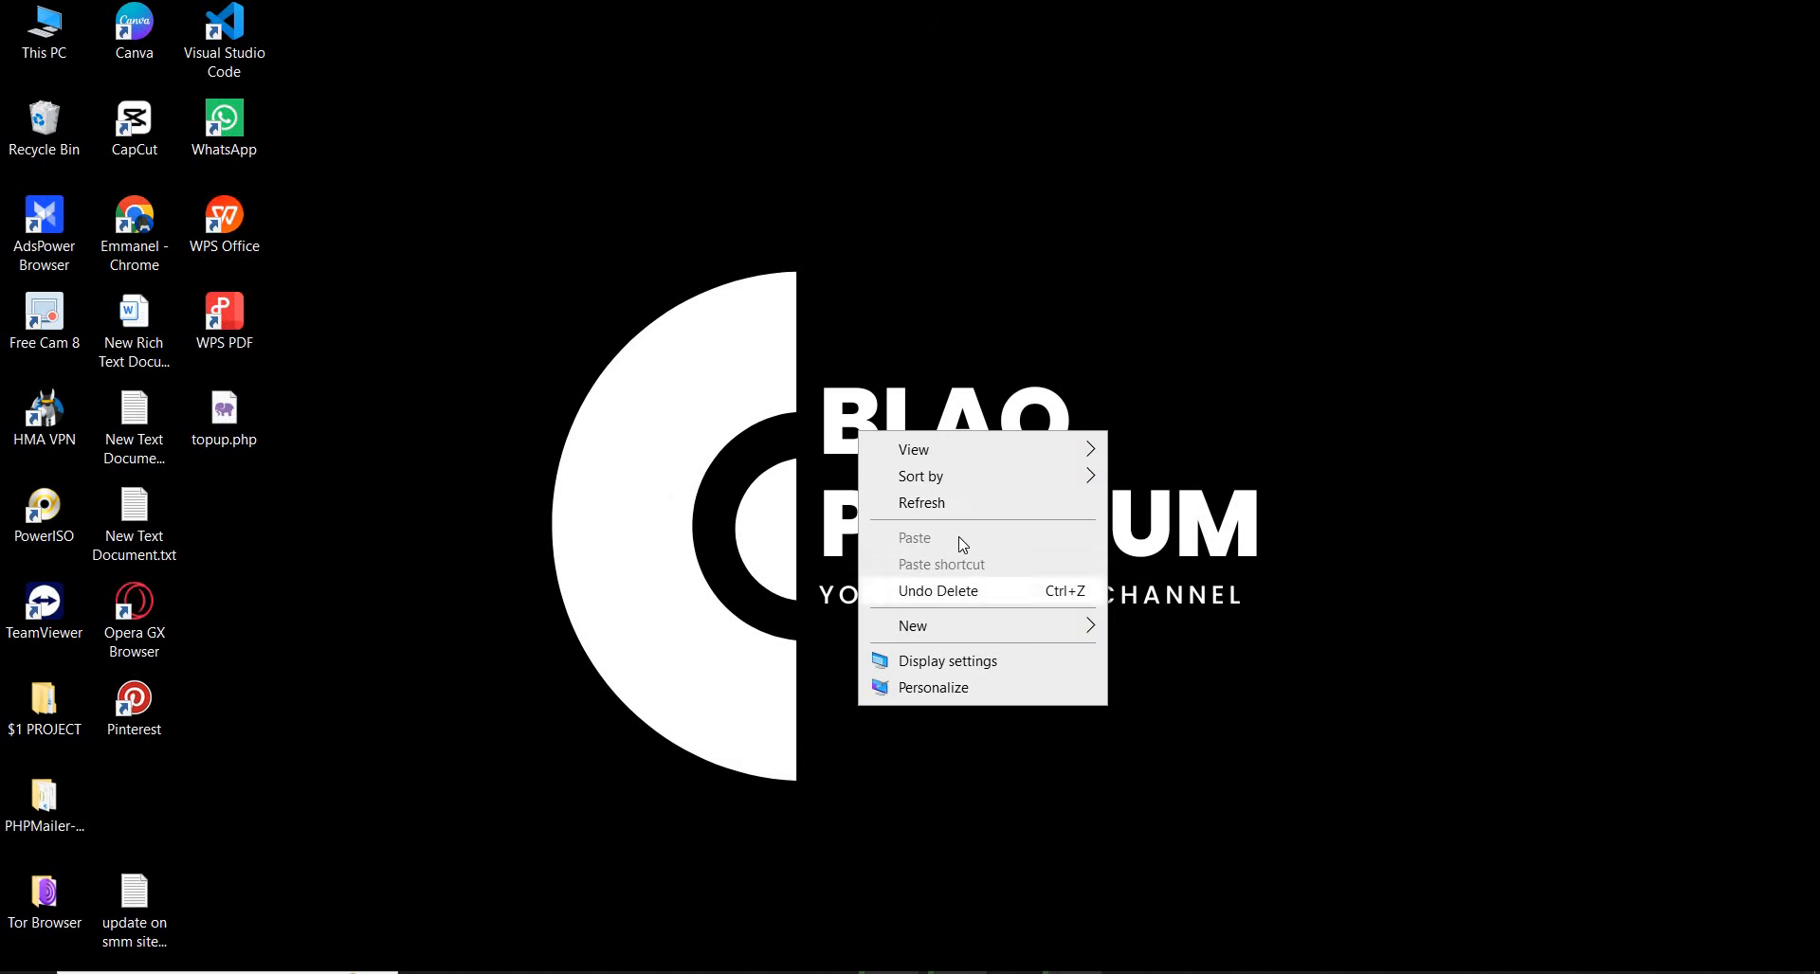
pyautogui.click(1019, 503)
pyautogui.rightClick(928, 502)
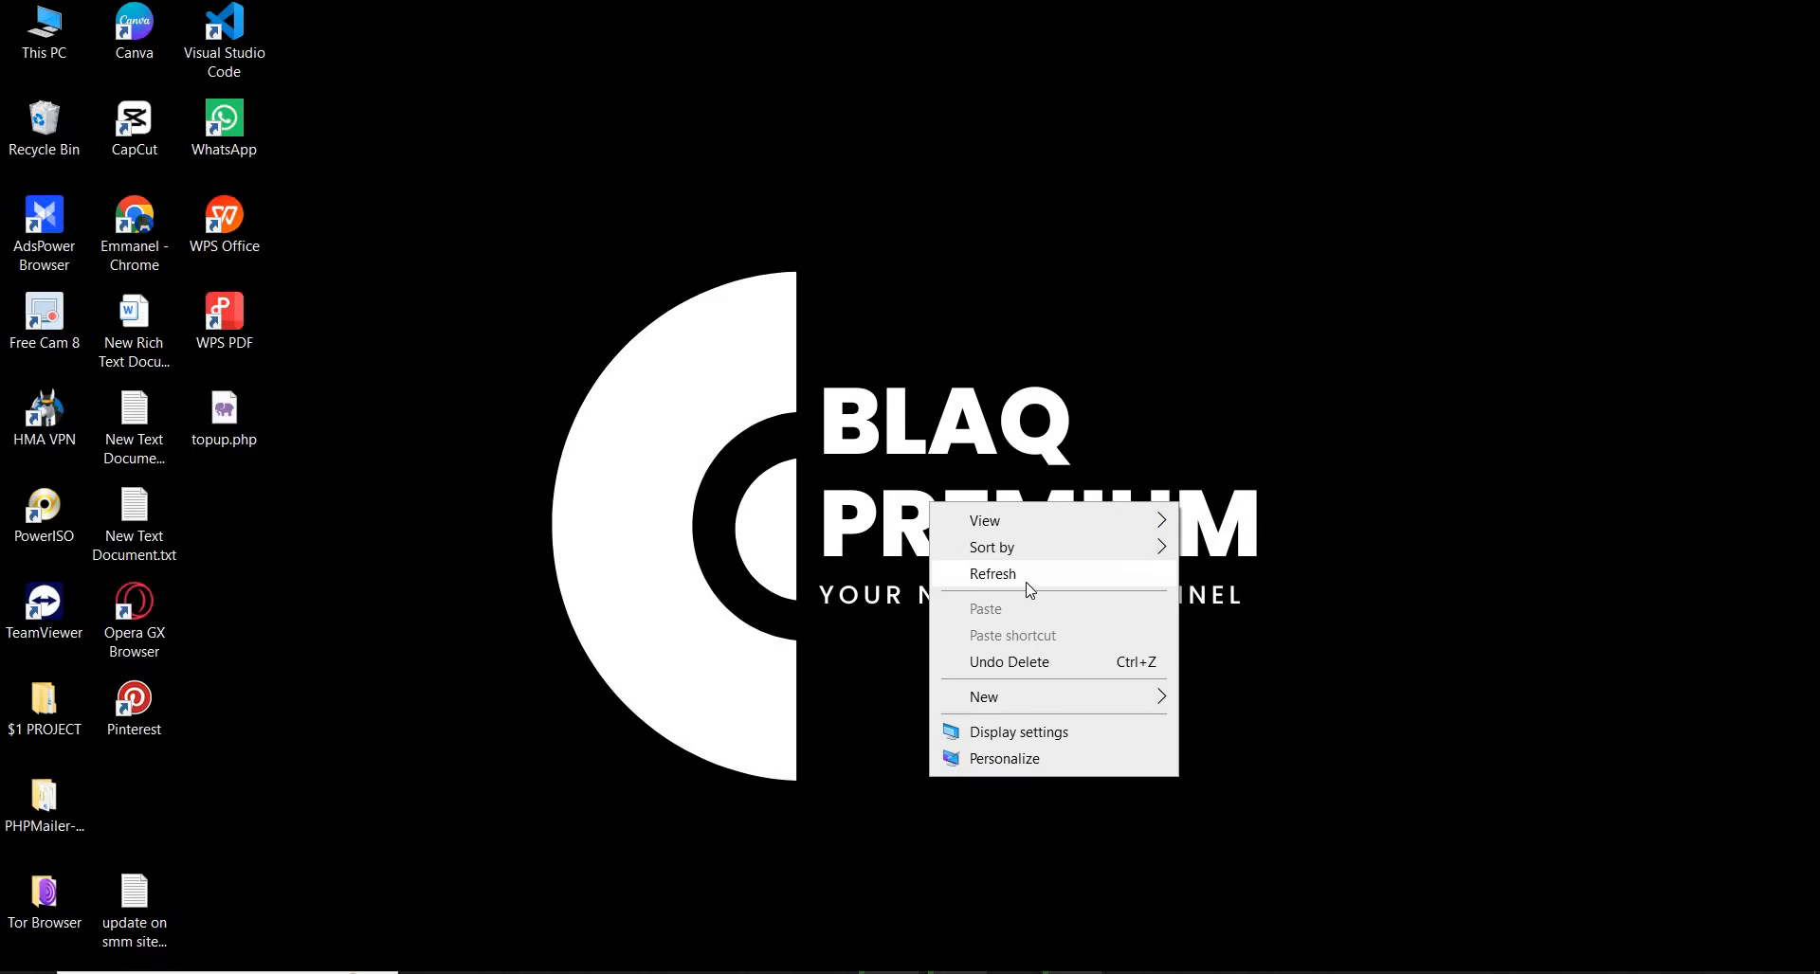
pyautogui.click(1029, 578)
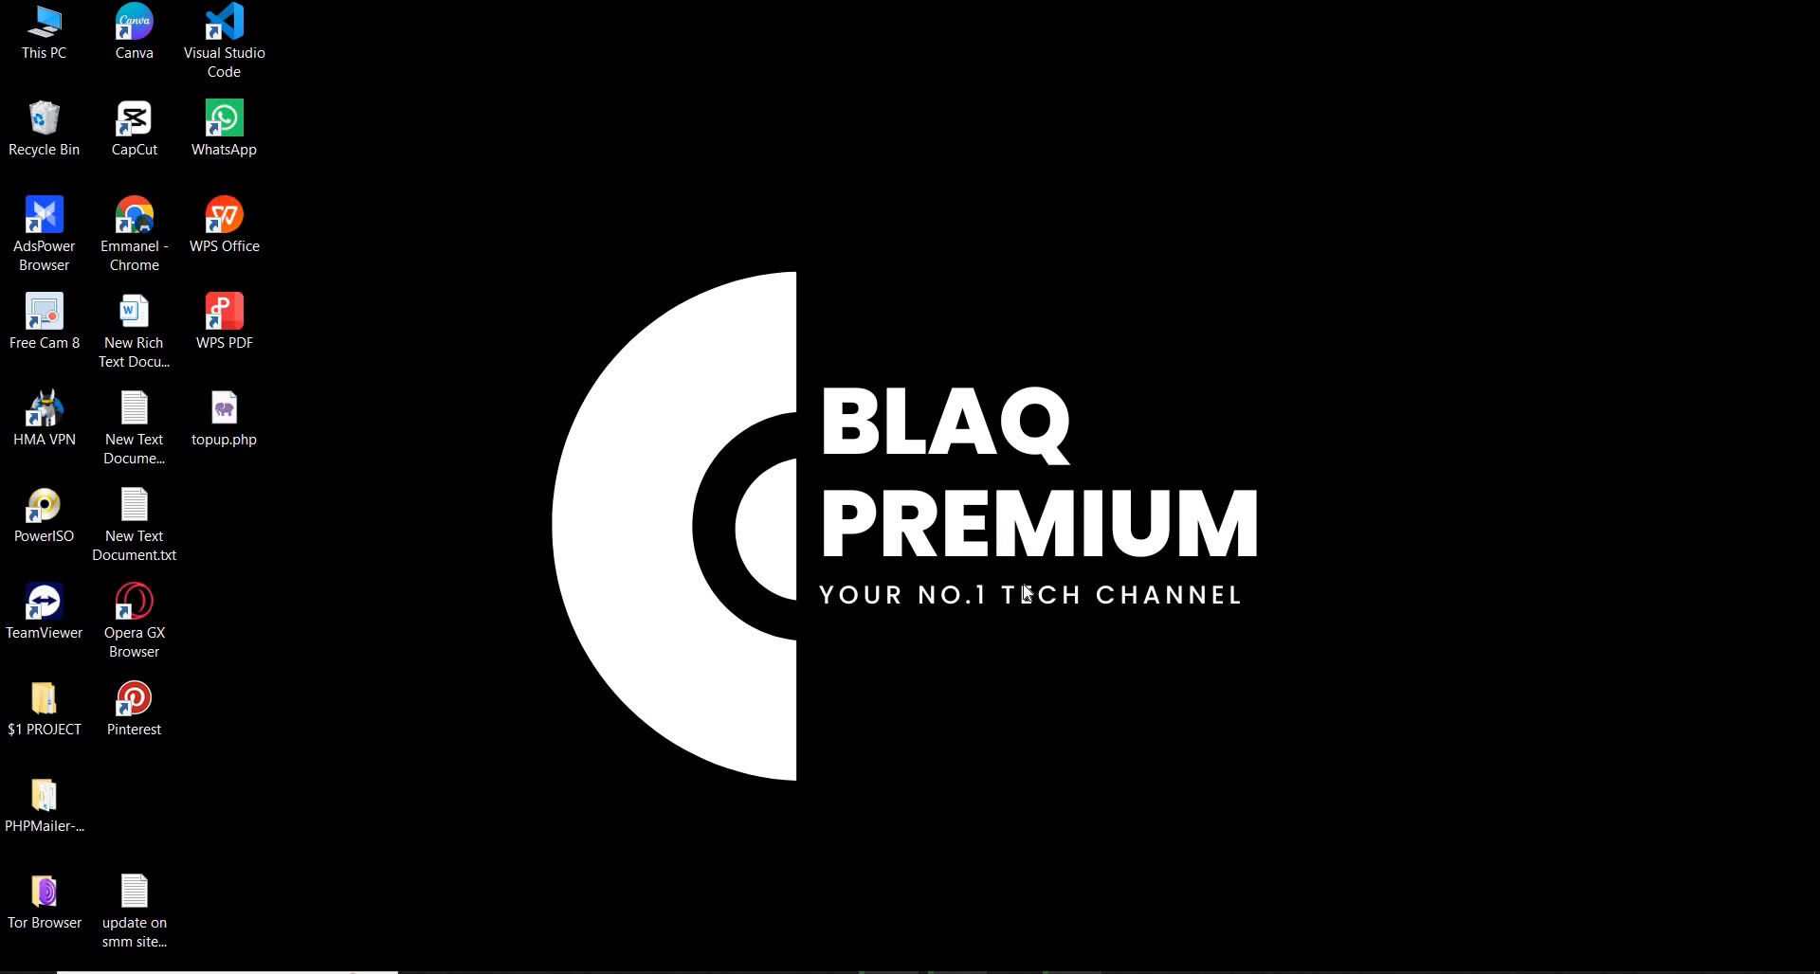
pyautogui.rightClick(589, 279)
pyautogui.click(612, 347)
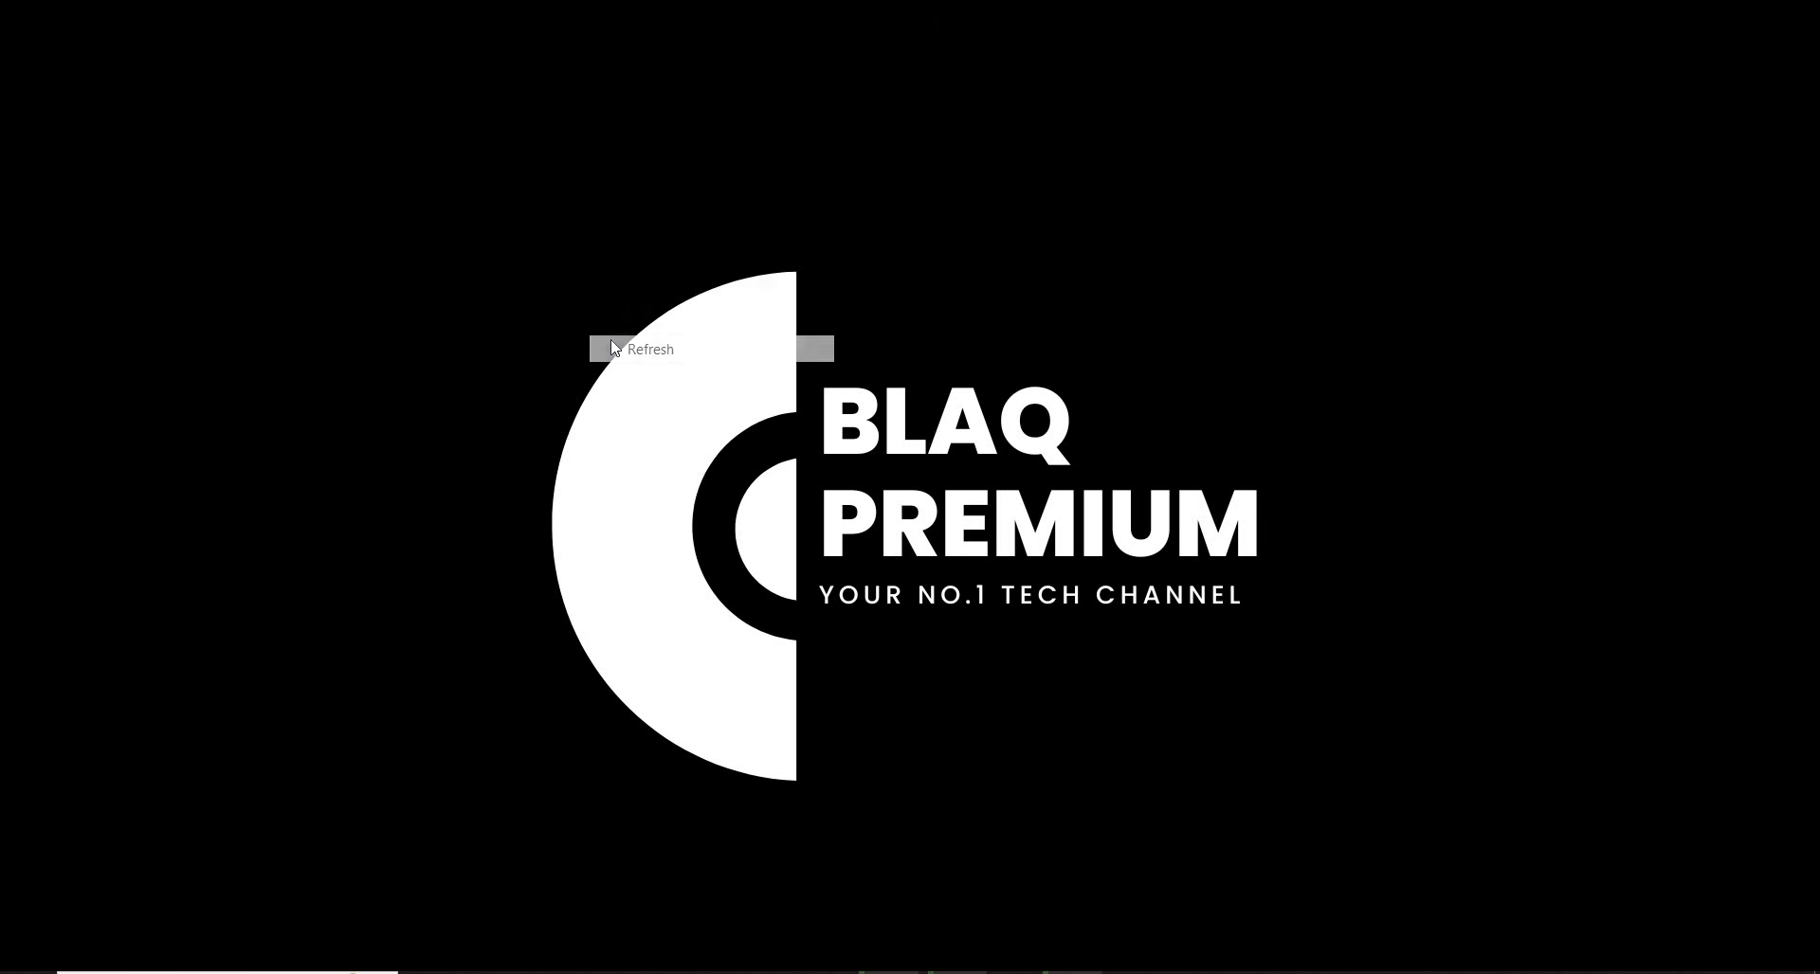